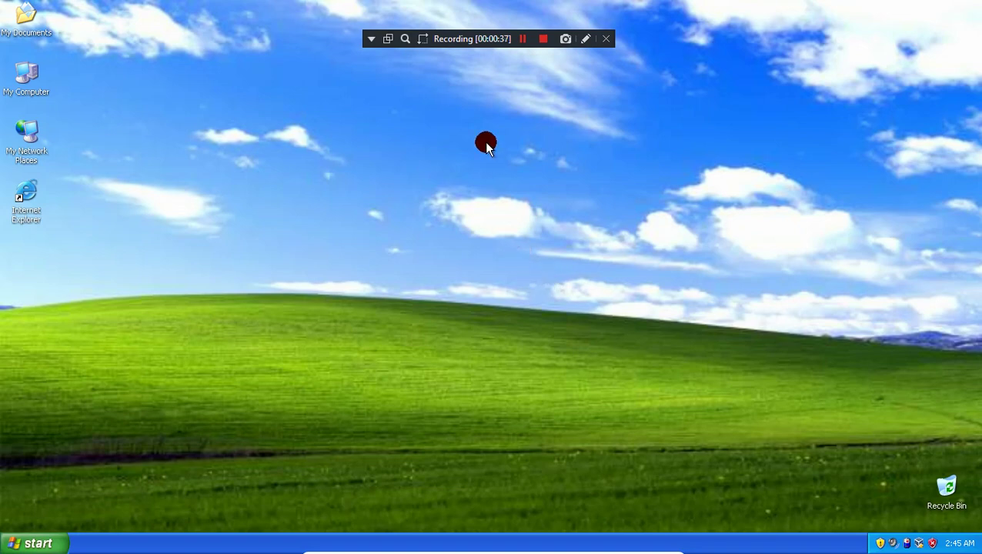
- Select the Fake_MSRT zip archive icon on the desktop
left_click(523, 38)
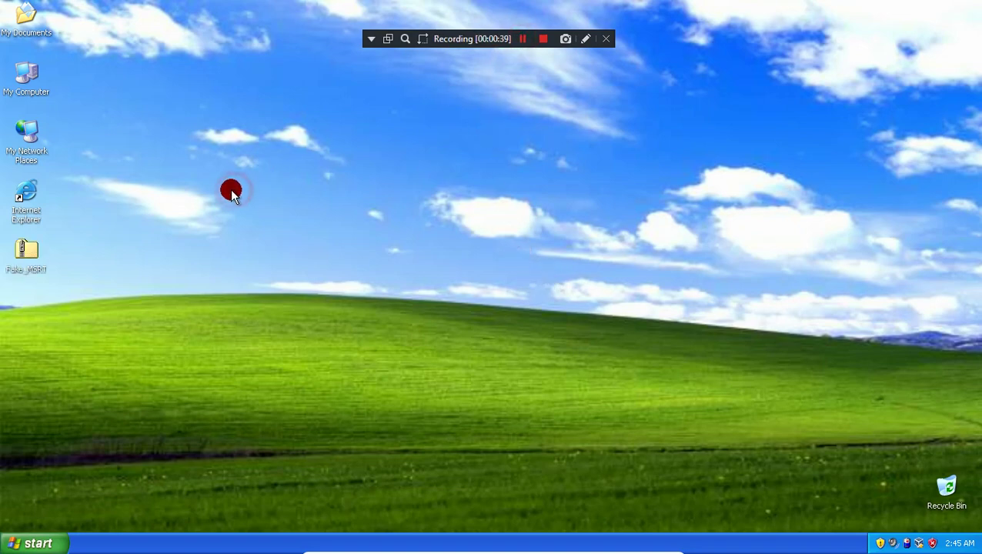
left_click(26, 250)
left_click(102, 254)
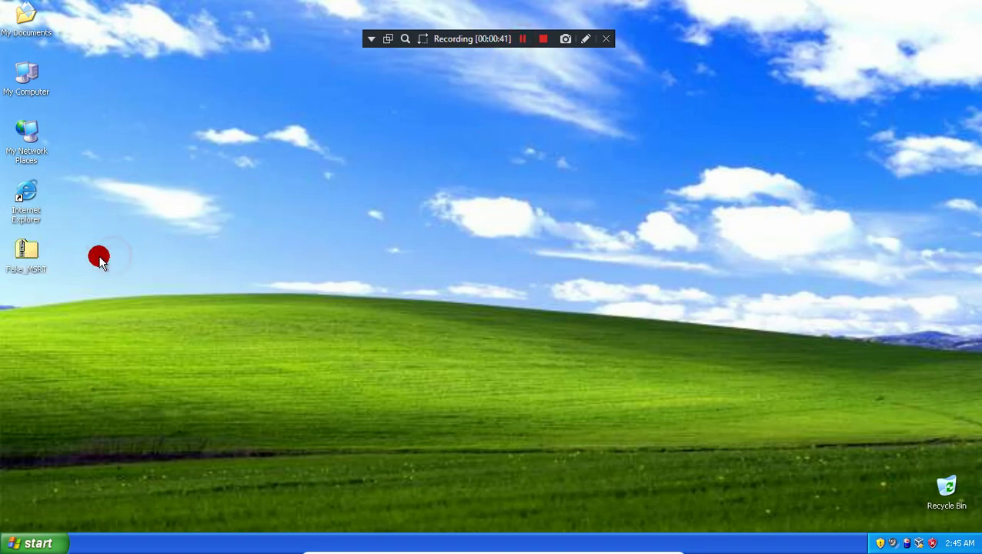
left_click(29, 254)
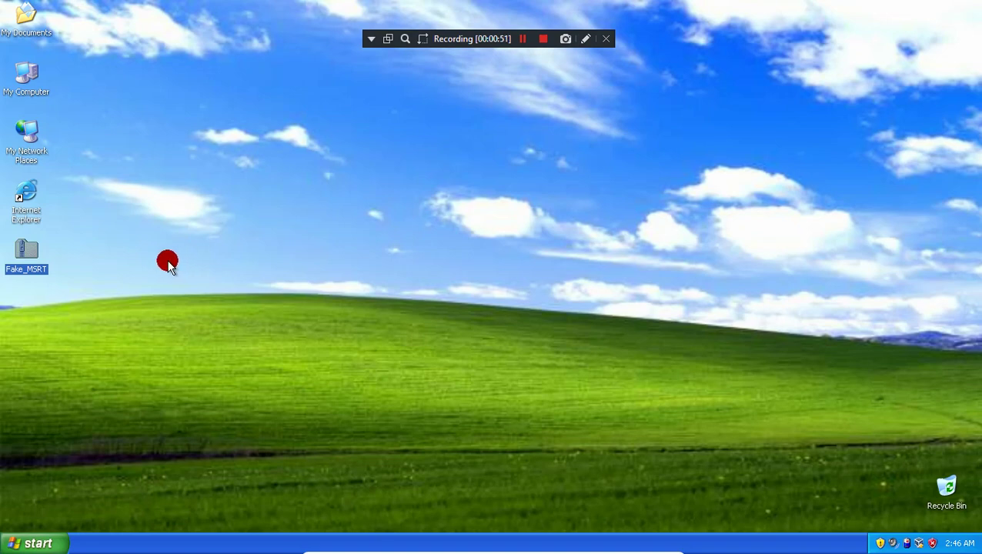
- Extract SetupMalwareRemoval from Fake_MSRT.zip to the desktop and place it below Fake_MSRT
double_click(46, 254)
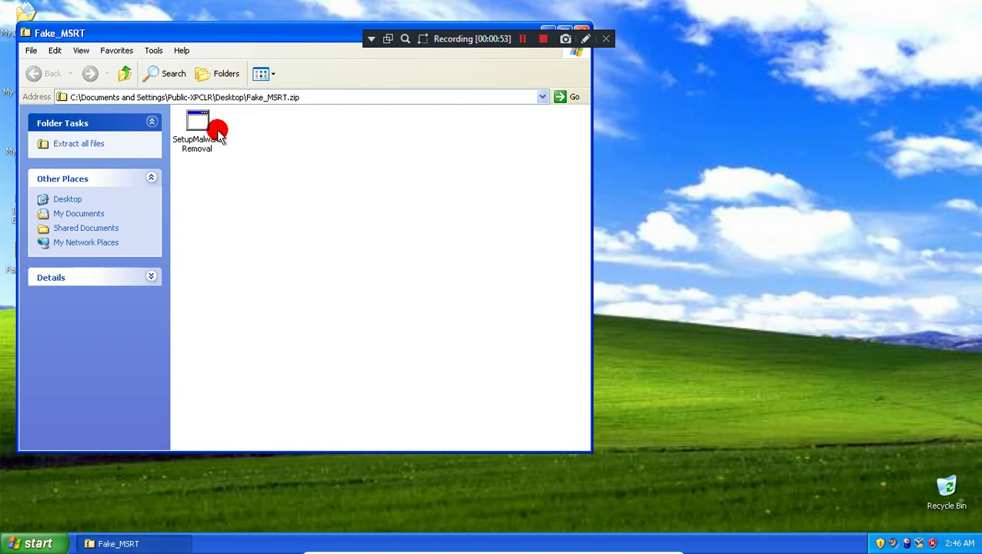
left_click(150, 277)
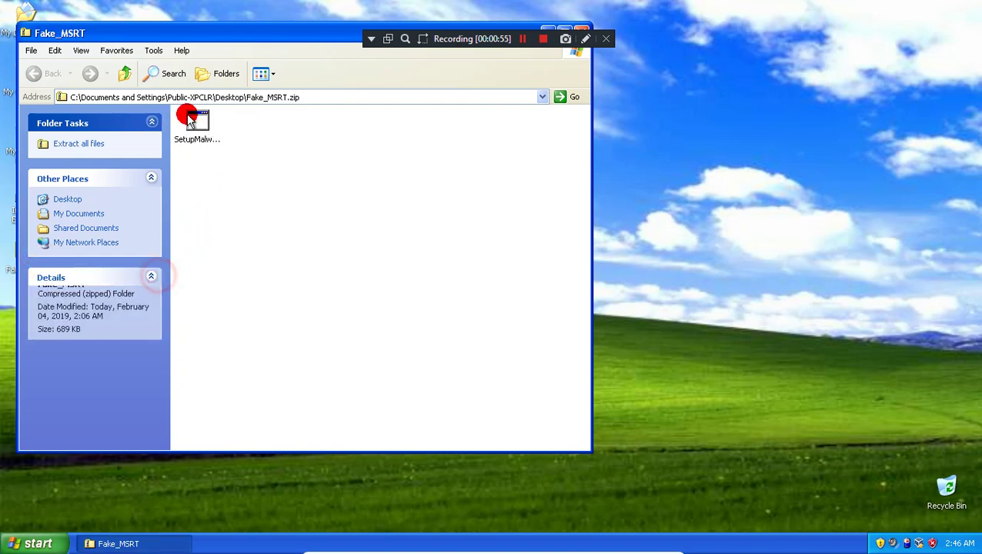
left_click_drag(197, 137, 681, 184)
left_click_drag(141, 38, 377, 123)
left_click(617, 89)
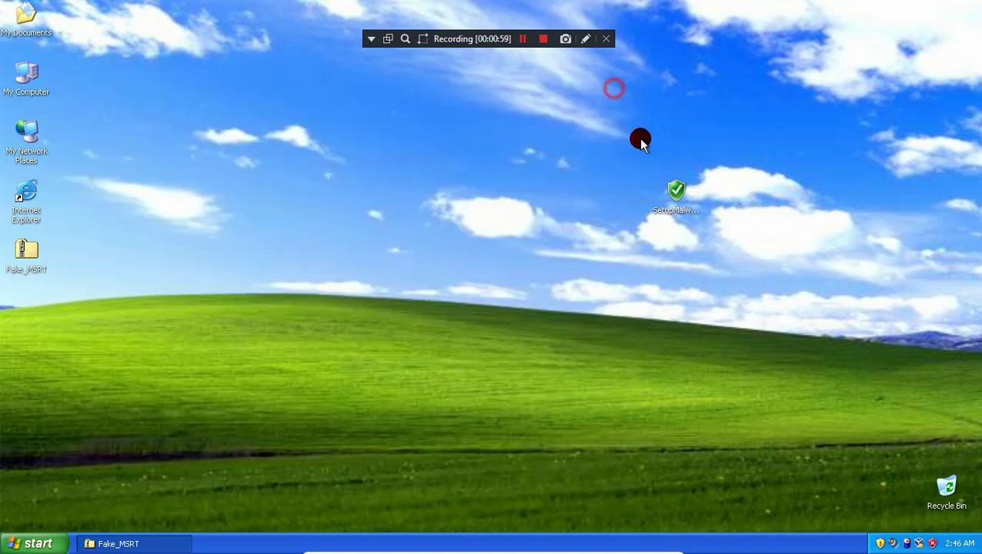
left_click_drag(662, 224, 19, 308)
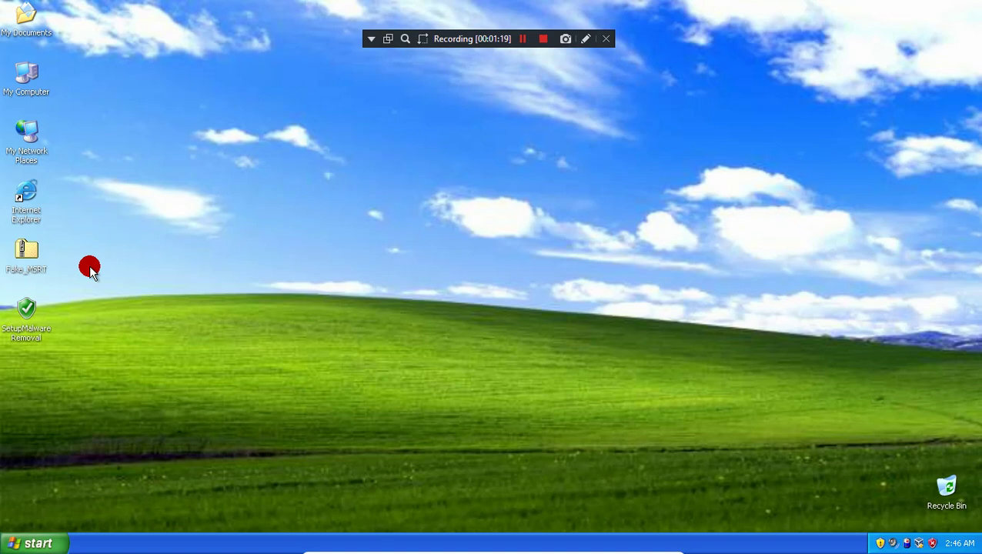
- Run the SetupMalwareRemoval installer and start the fake scan from its tray notification
double_click(33, 323)
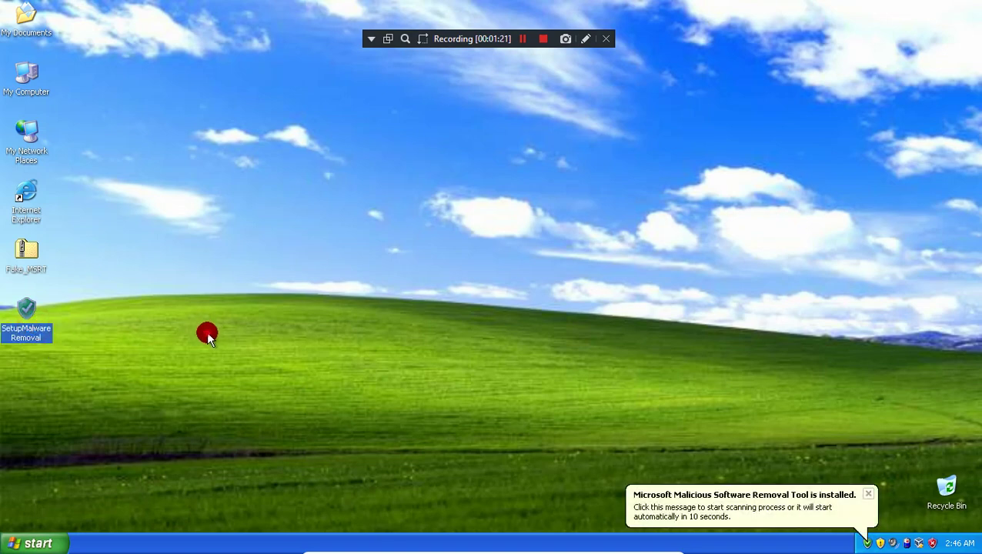
left_click(207, 332)
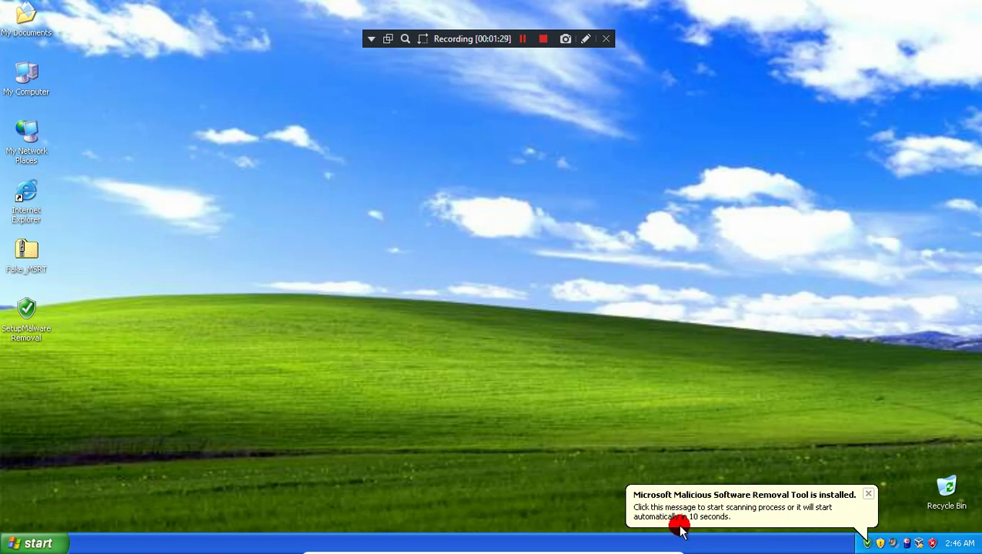
left_click(738, 514)
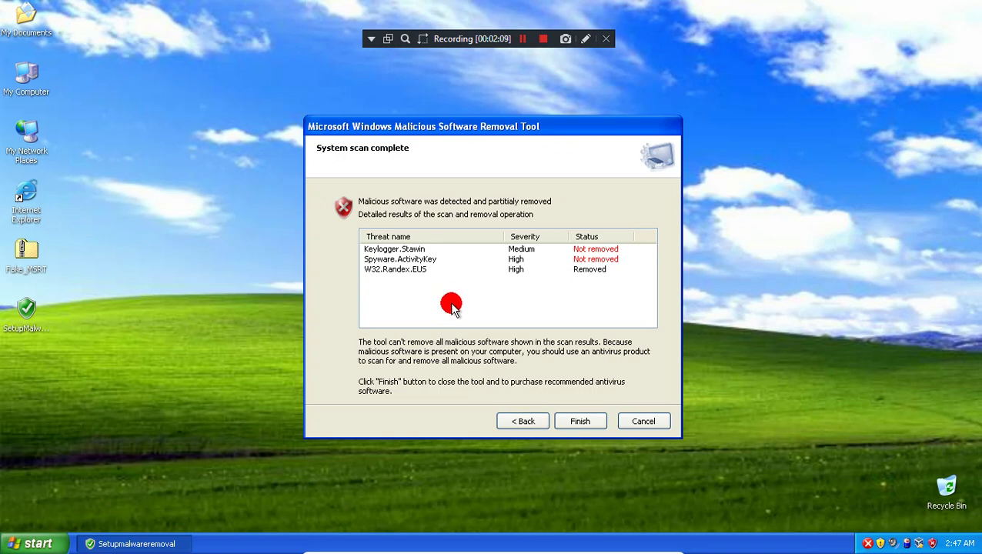
- Dismiss the scan results, close the OEM Purchase Center page, and cancel the reappearing dialog
left_click(581, 423)
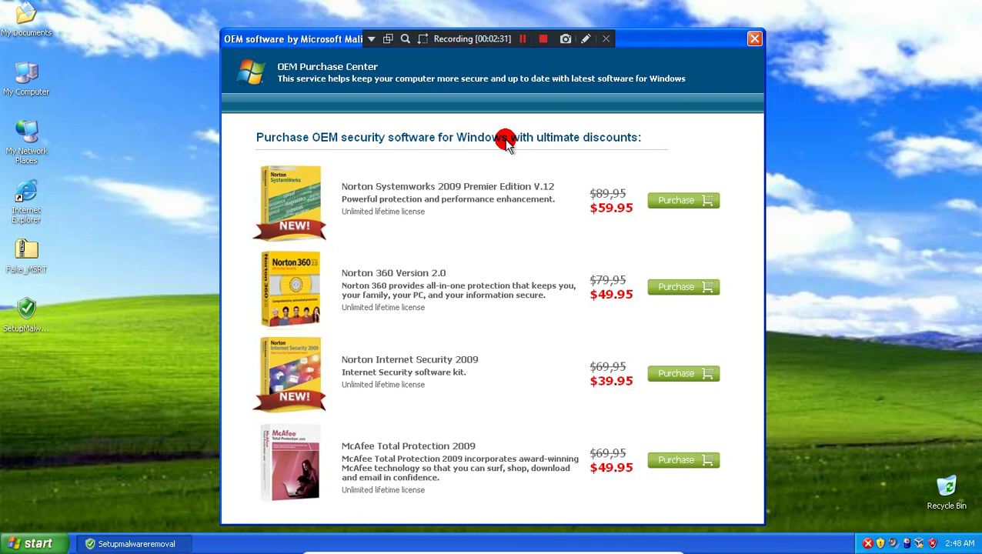
left_click(866, 543)
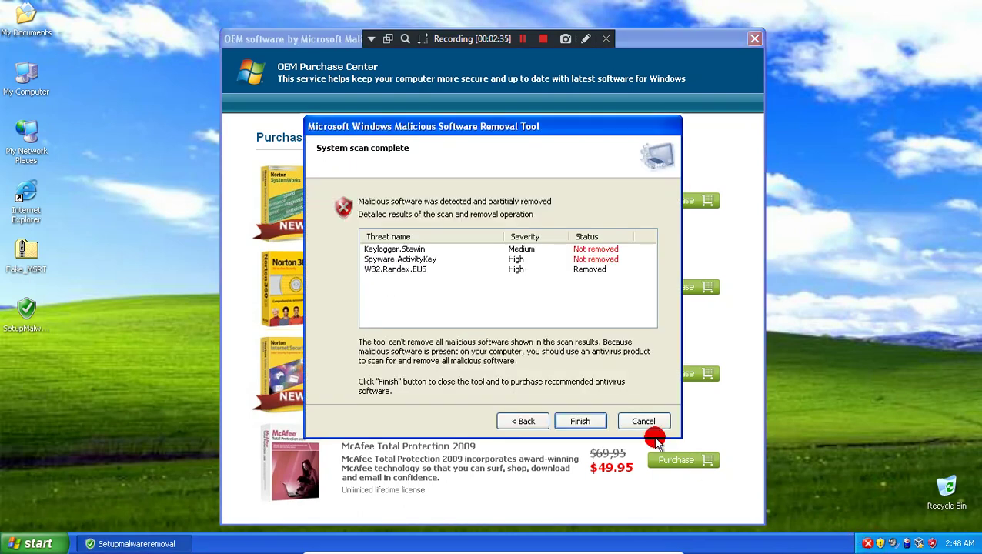
left_click(581, 418)
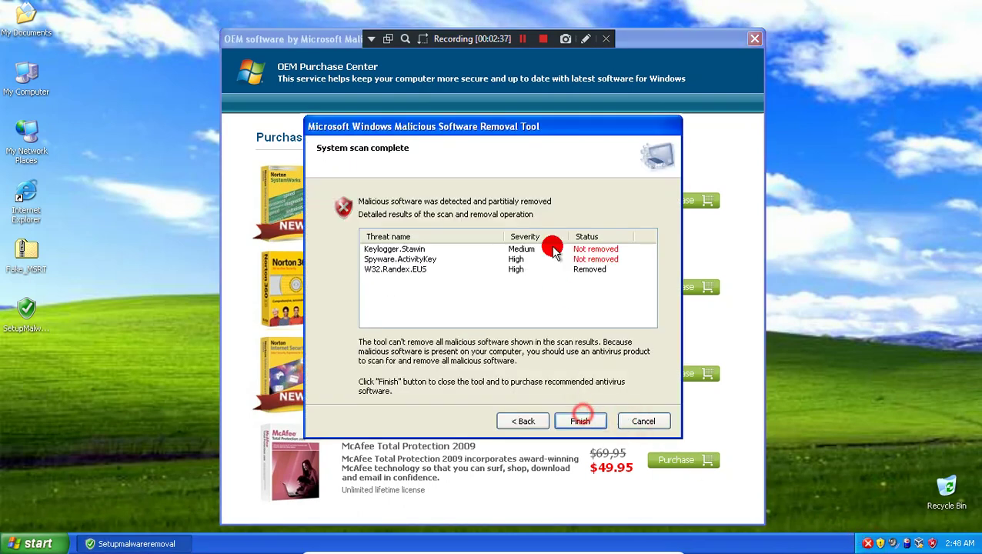
left_click(520, 39)
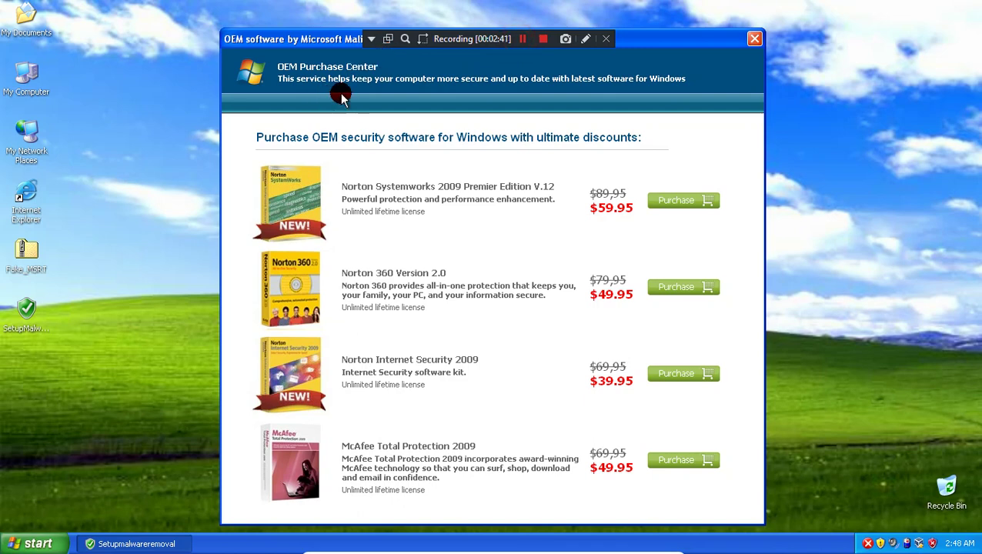
left_click(751, 41)
left_click(634, 423)
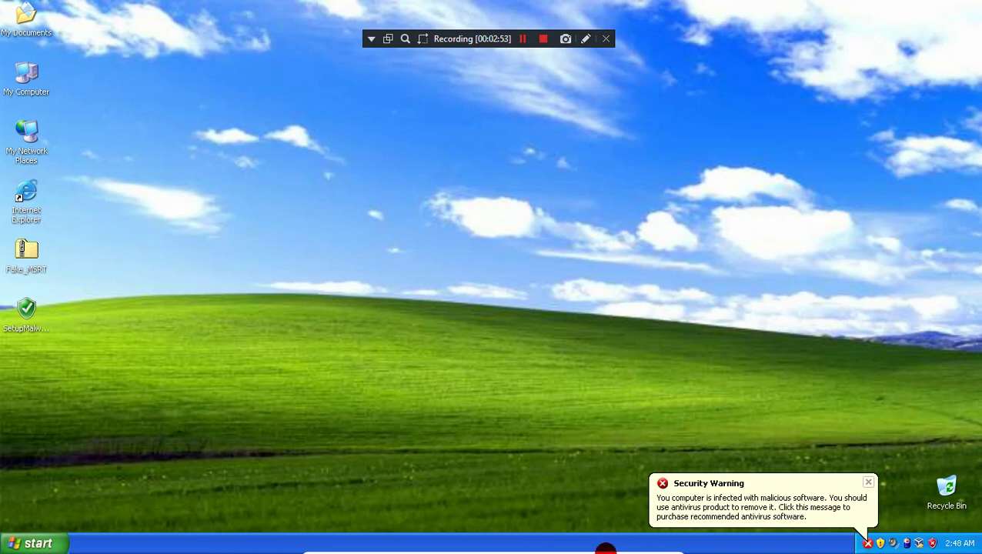
- Reopen the fake tool's scan results from the tray icon
mouse_move(606, 549)
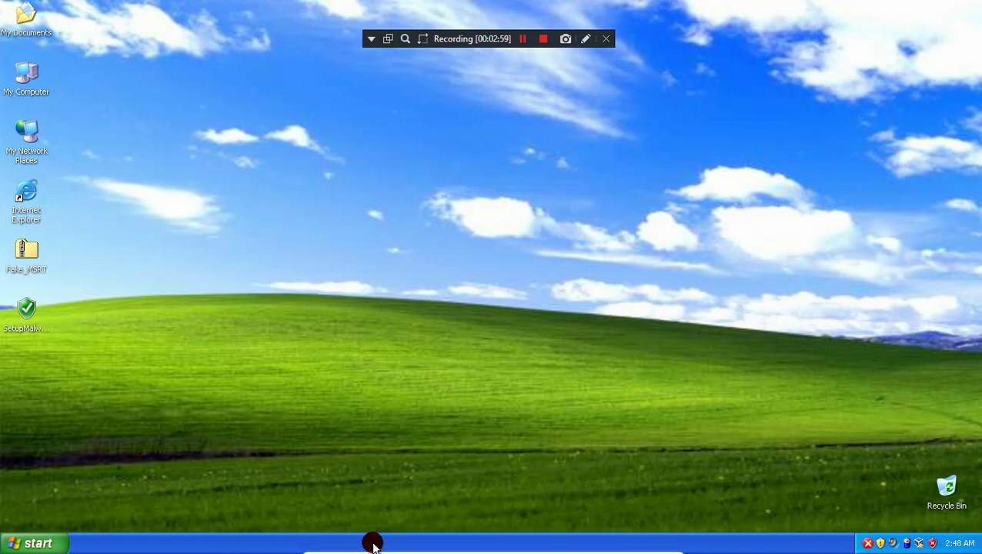
left_click(34, 543)
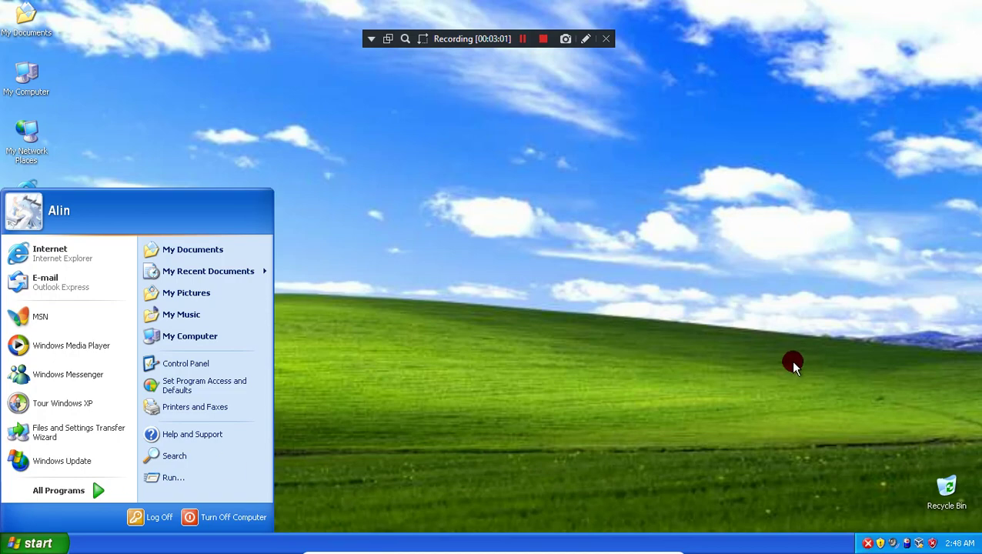
left_click(905, 526)
left_click(866, 540)
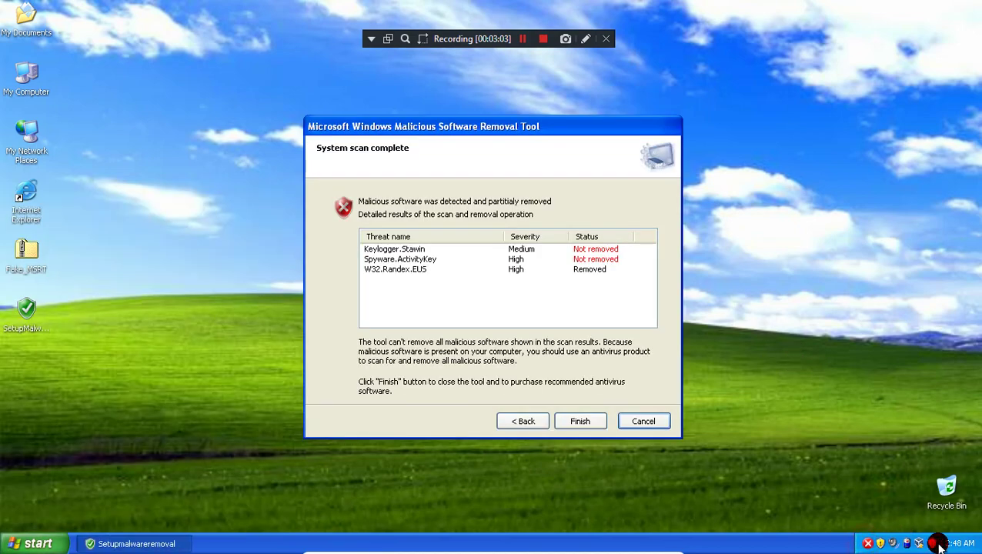
- Check the Firewall details in Security Center, then close it
left_click(937, 545)
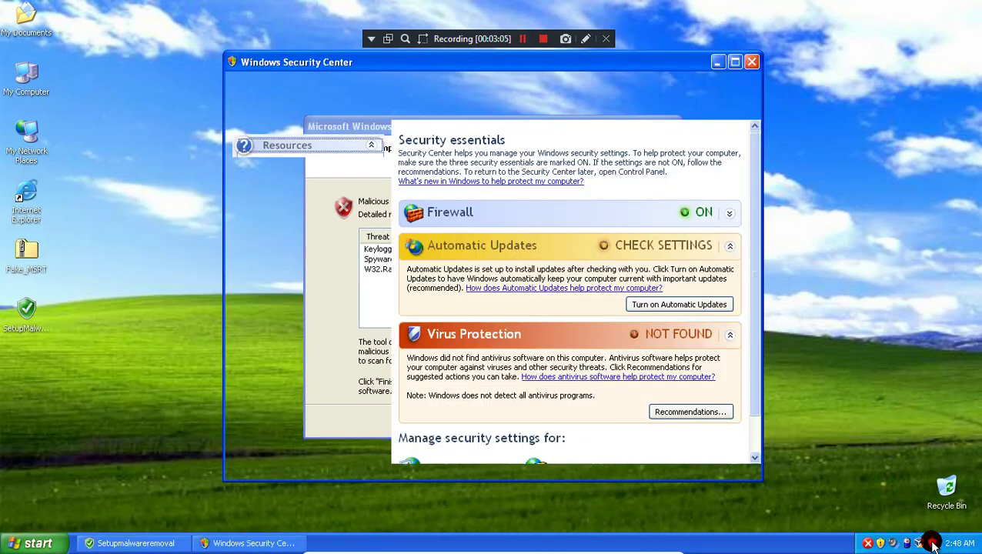
left_click_drag(755, 219, 756, 251)
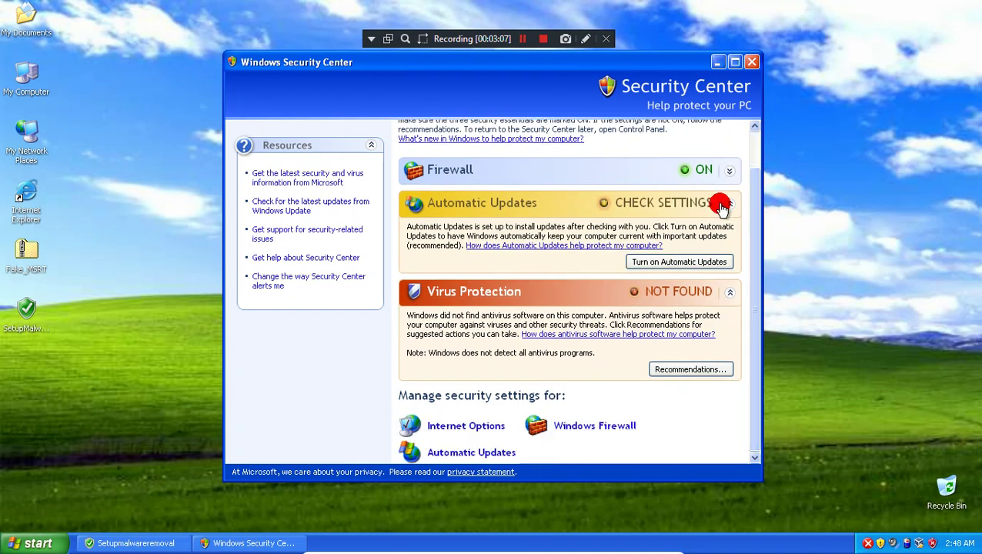
left_click(722, 171)
left_click_drag(753, 200, 758, 269)
left_click(752, 62)
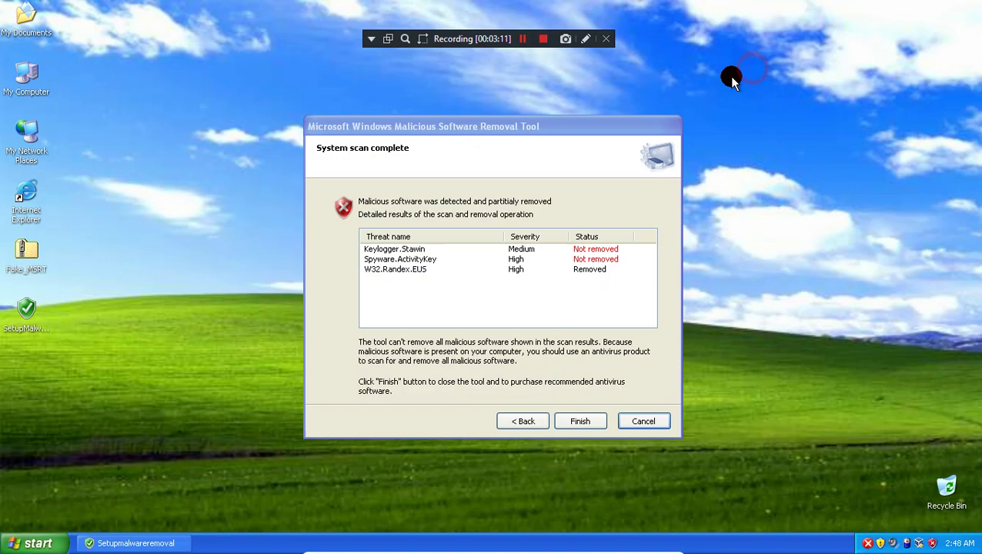
- Open Task Manager from the taskbar menu to inspect running processes
right_click(227, 543)
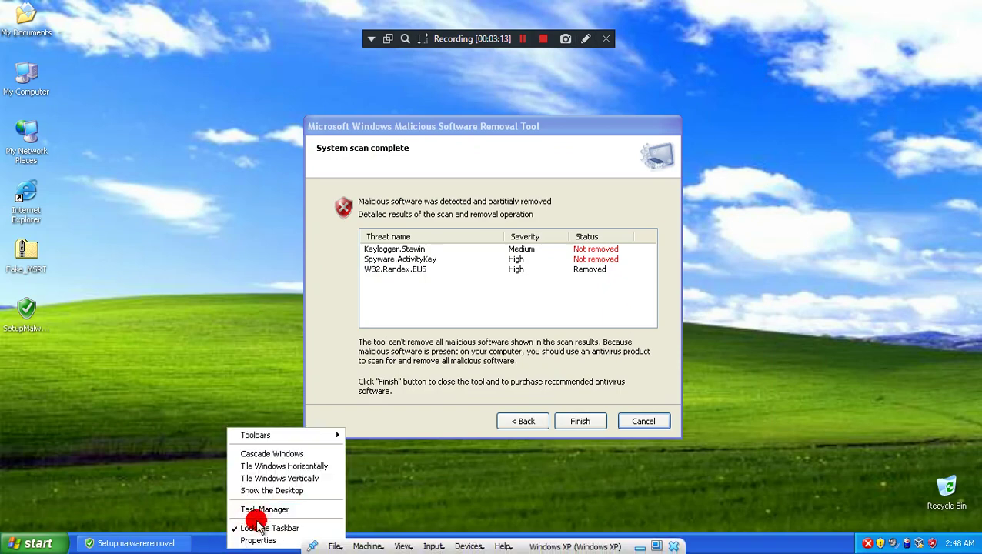
left_click(250, 510)
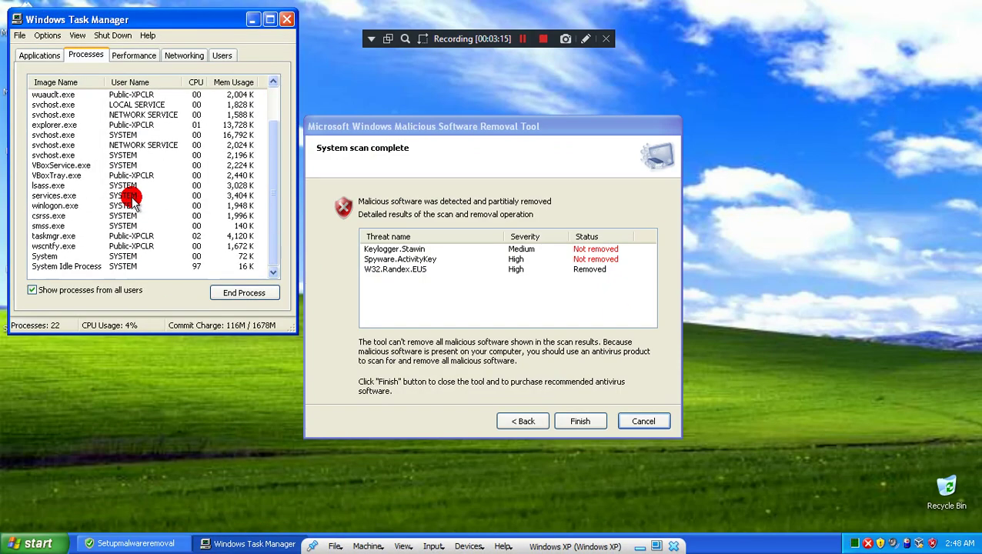
left_click_drag(132, 26, 279, 100)
- Close Task Manager and browse to C:\Program Files\MalwareRemoval in My Computer
left_click(415, 98)
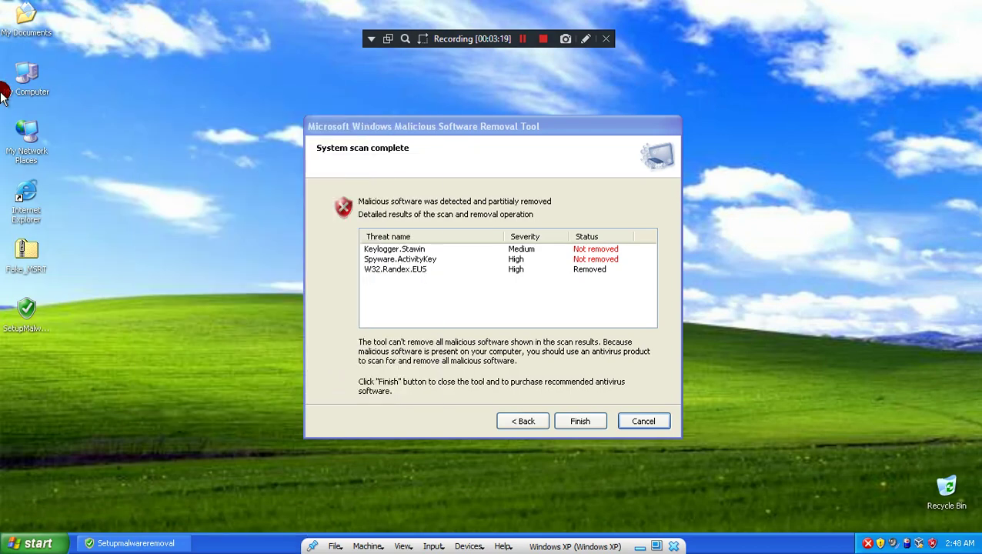
double_click(23, 89)
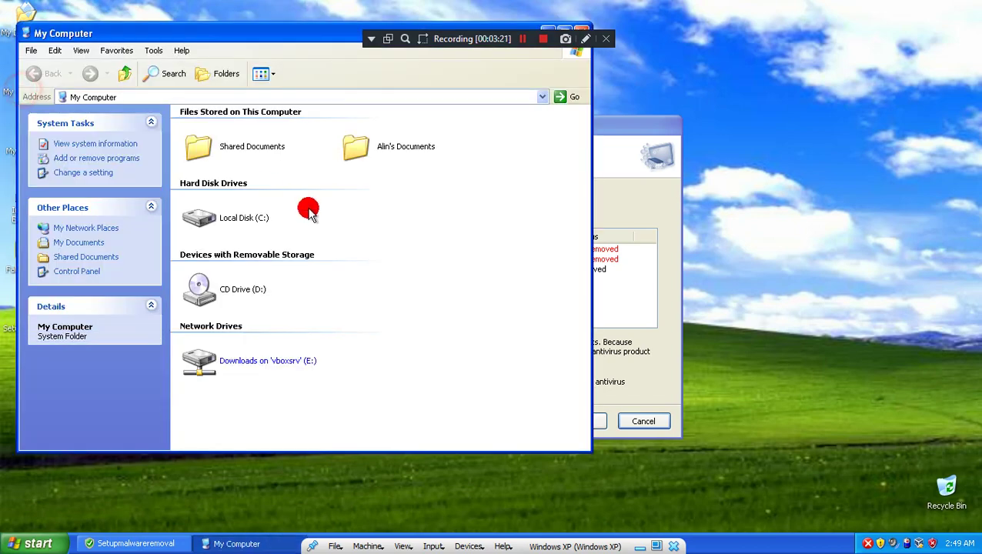
double_click(243, 224)
left_click(372, 128)
double_click(373, 128)
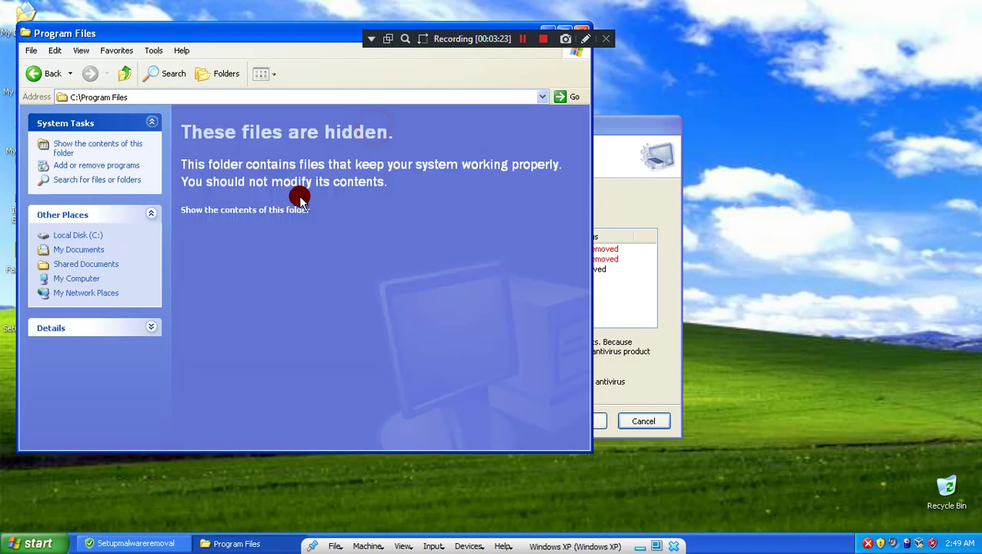
left_click(259, 210)
double_click(385, 171)
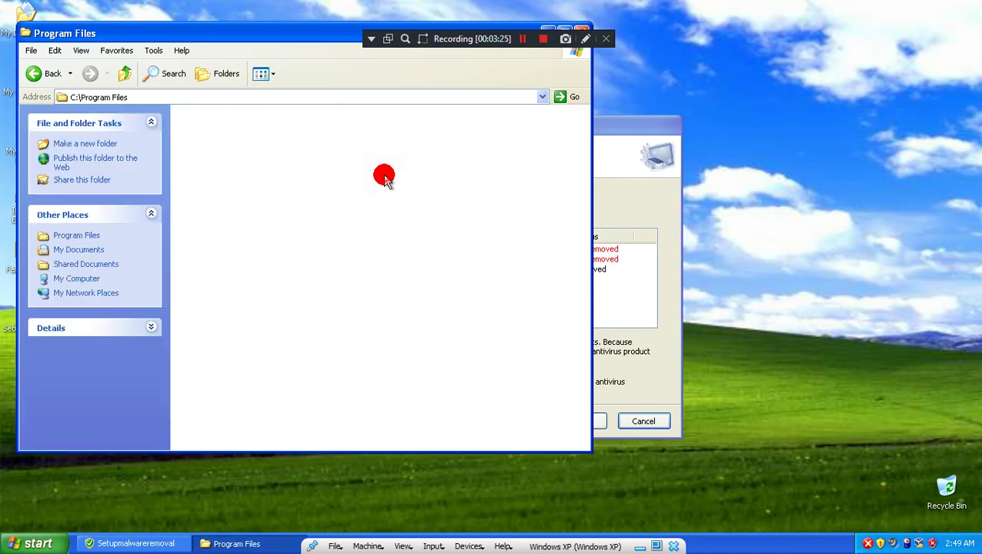
- Inspect the folder details, select the MalwareRemoval program, and switch back from the scan results
left_click(151, 328)
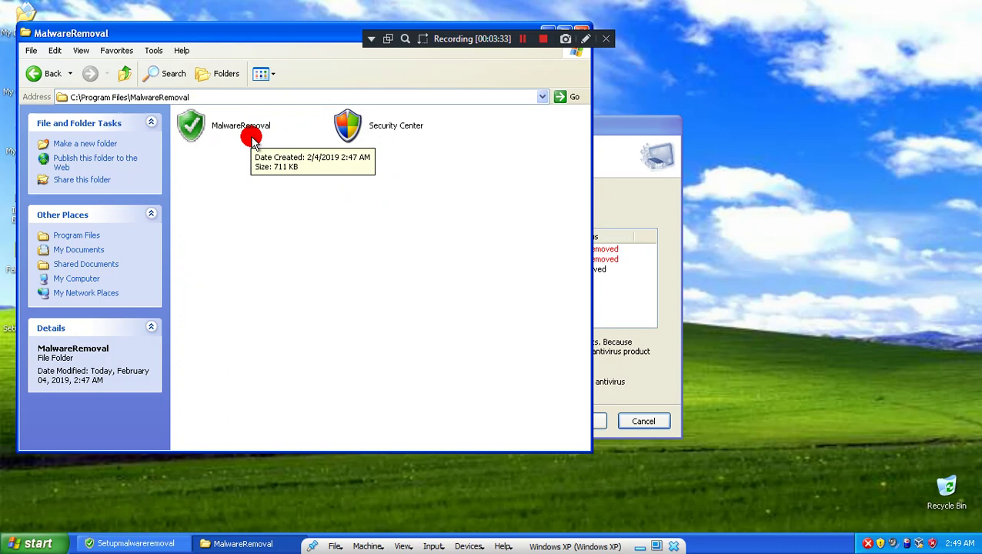
left_click(135, 51)
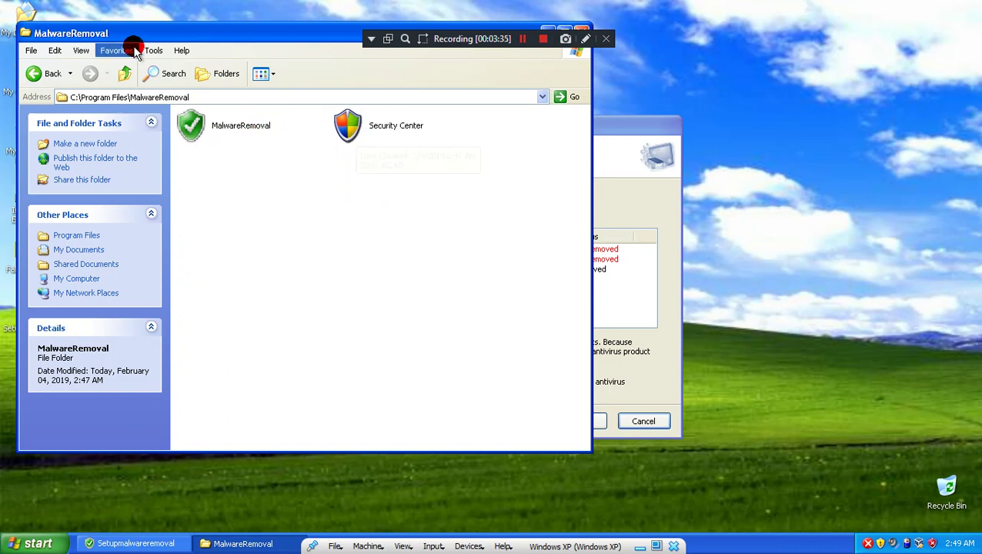
left_click_drag(135, 38, 309, 66)
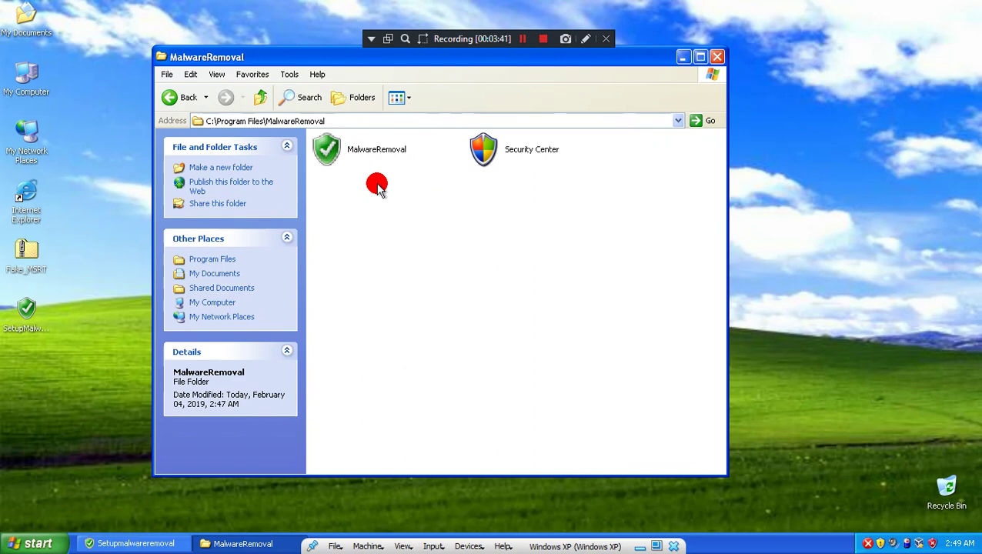
left_click(359, 148)
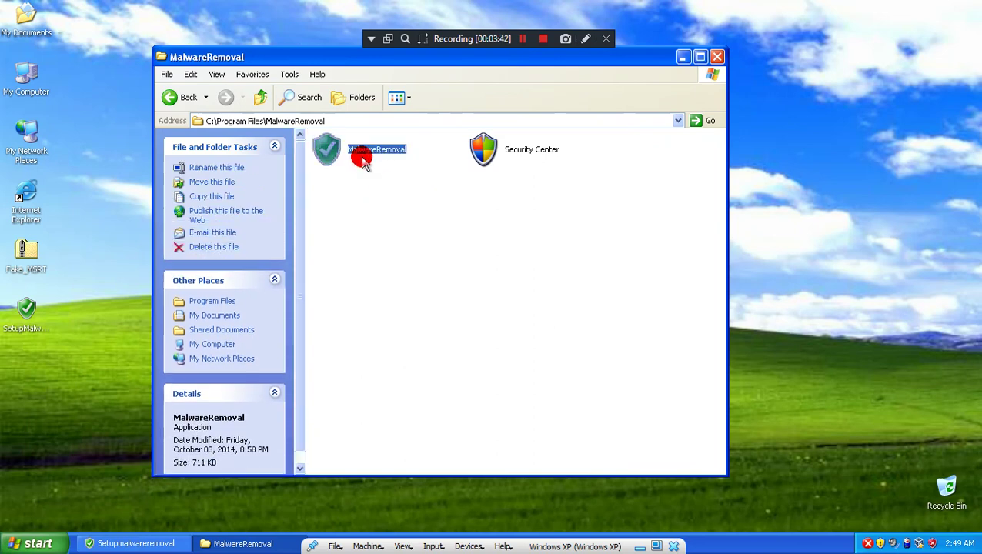
left_click(154, 545)
left_click(710, 229)
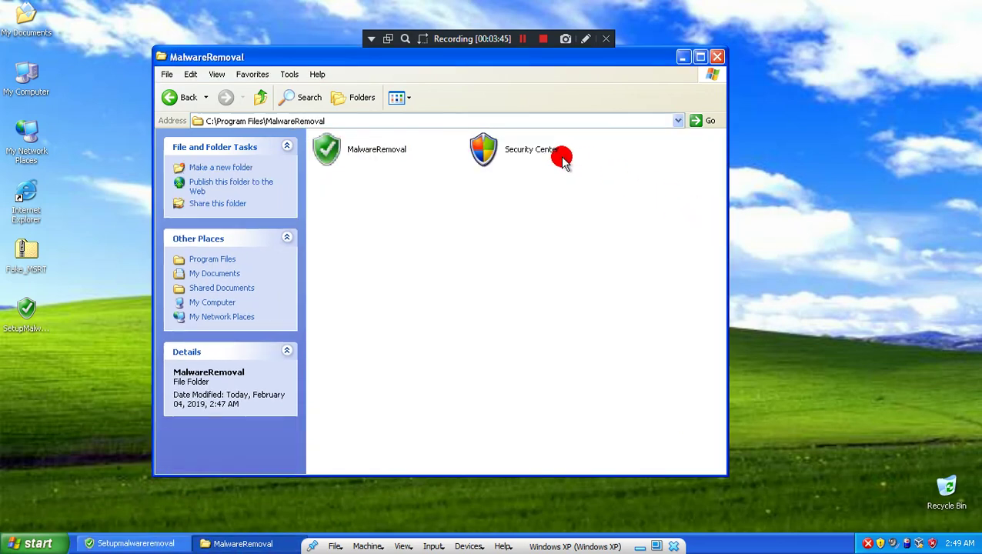
- Launch the fake Security Center program from the MalwareRemoval folder, then return to the folder
double_click(534, 154)
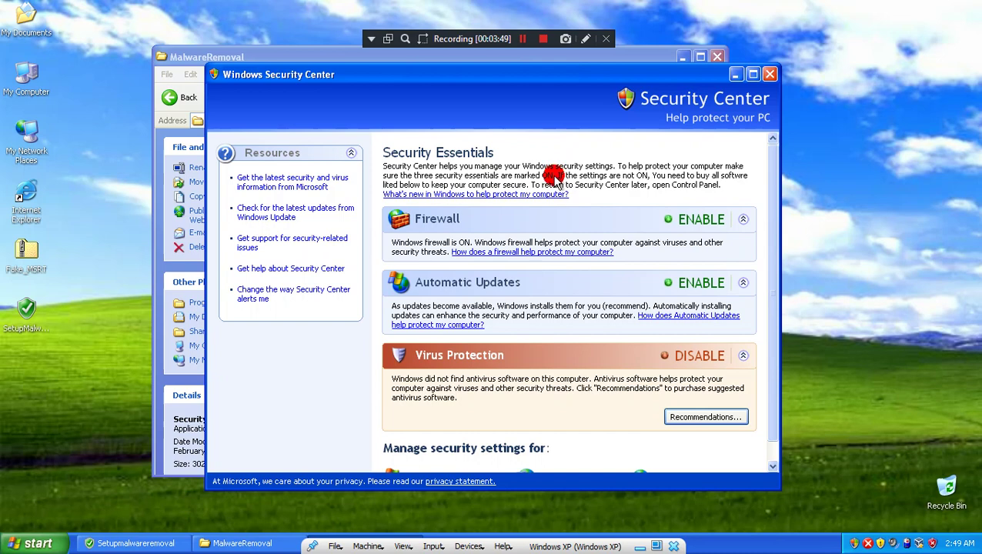
scroll(770, 306, "down", 1)
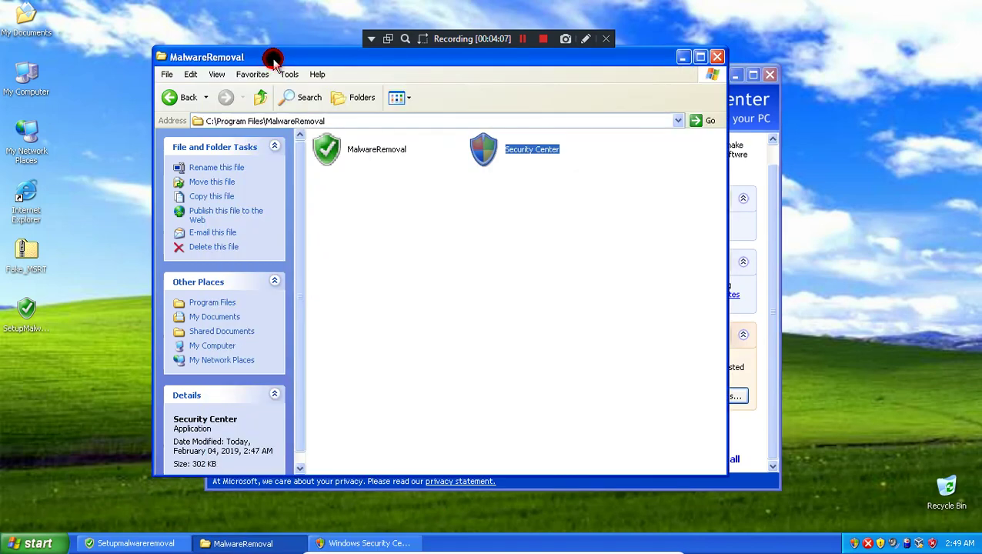
left_click(271, 58)
left_click(620, 312)
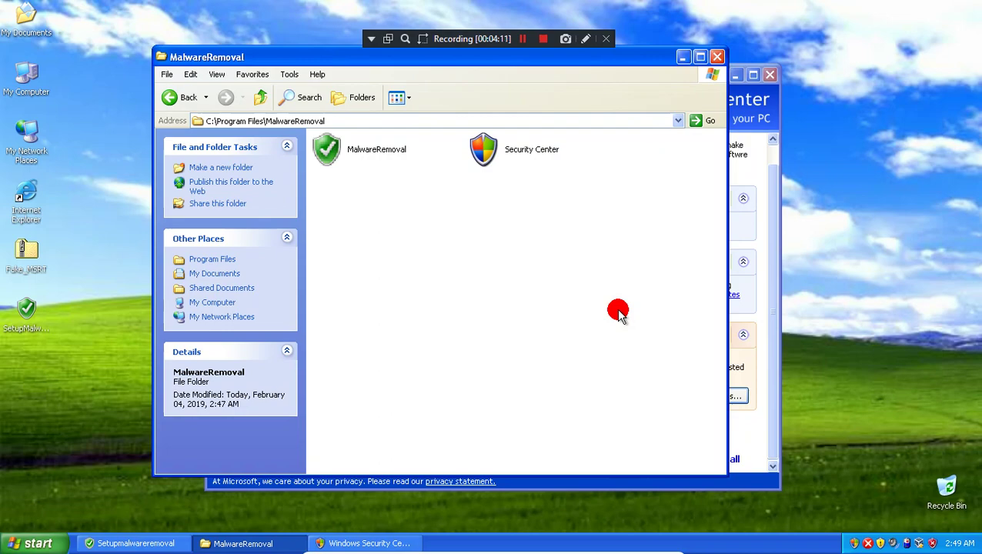
- Follow the fake antivirus purchase recommendation, then load the cartoon-blogger blog address
left_click(717, 57)
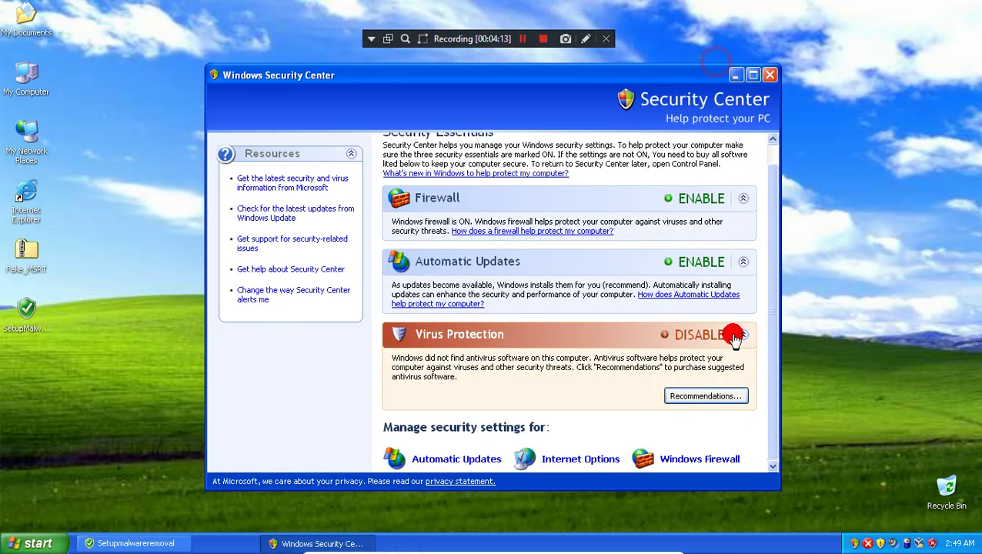
left_click(706, 396)
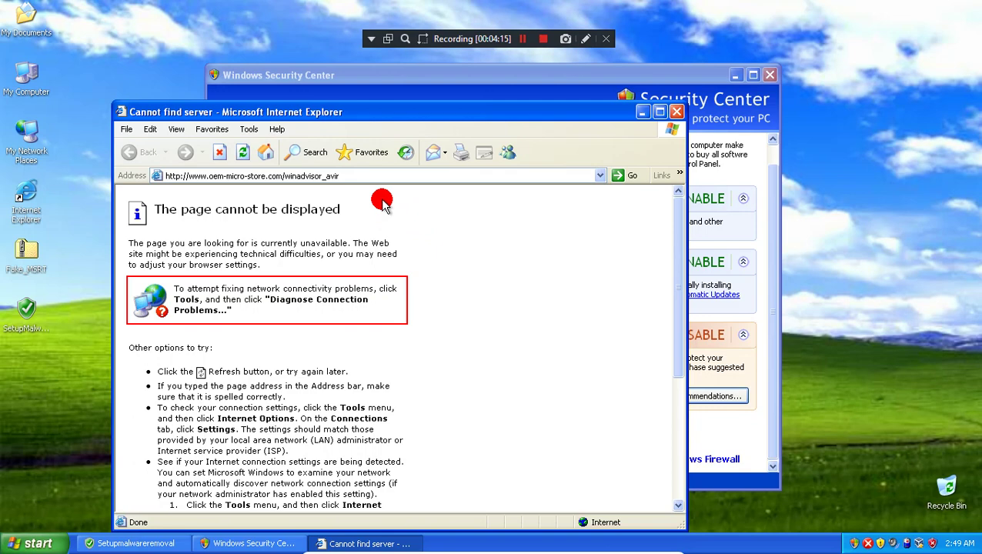
left_click(368, 180)
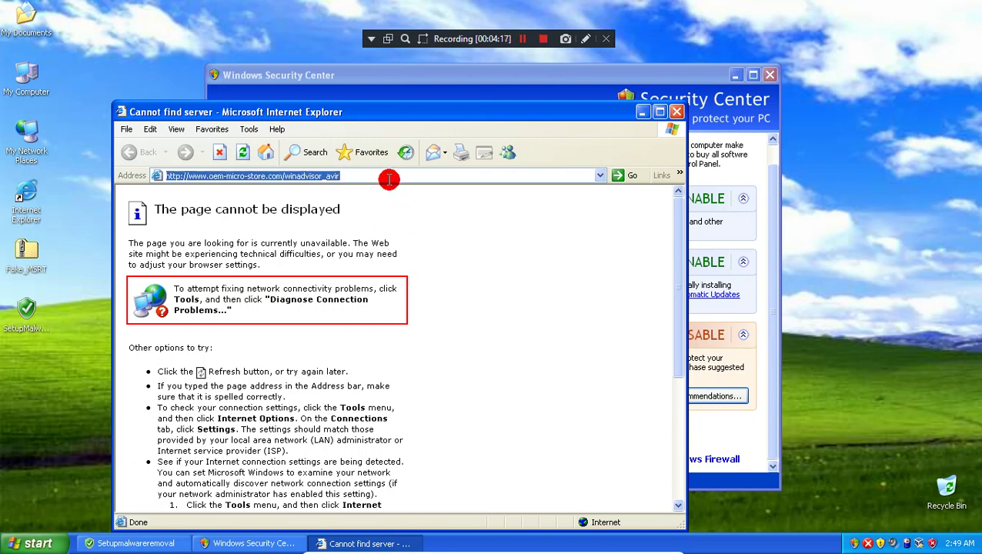
type("cartoon-blogger-rafaell.wallinside.com")
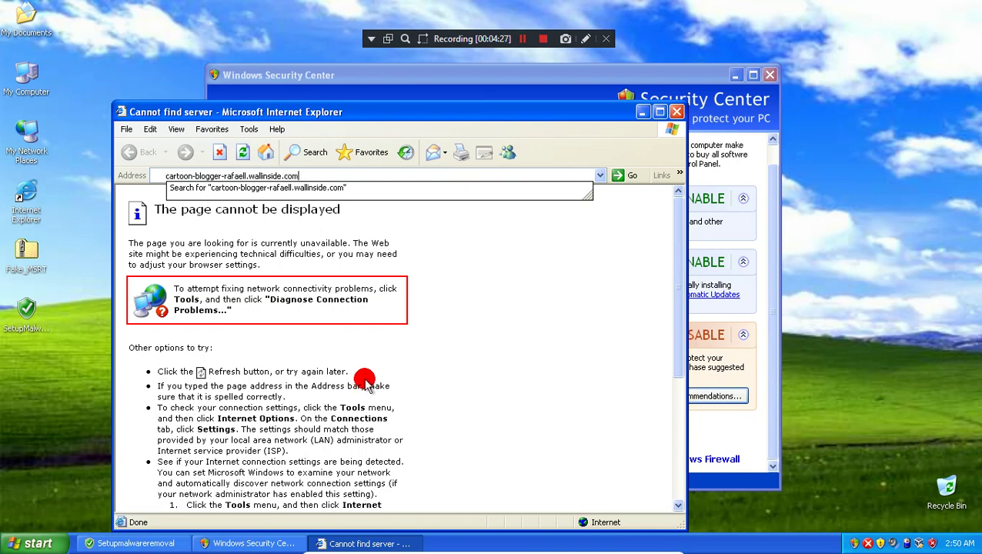
key("Return")
key("Return")
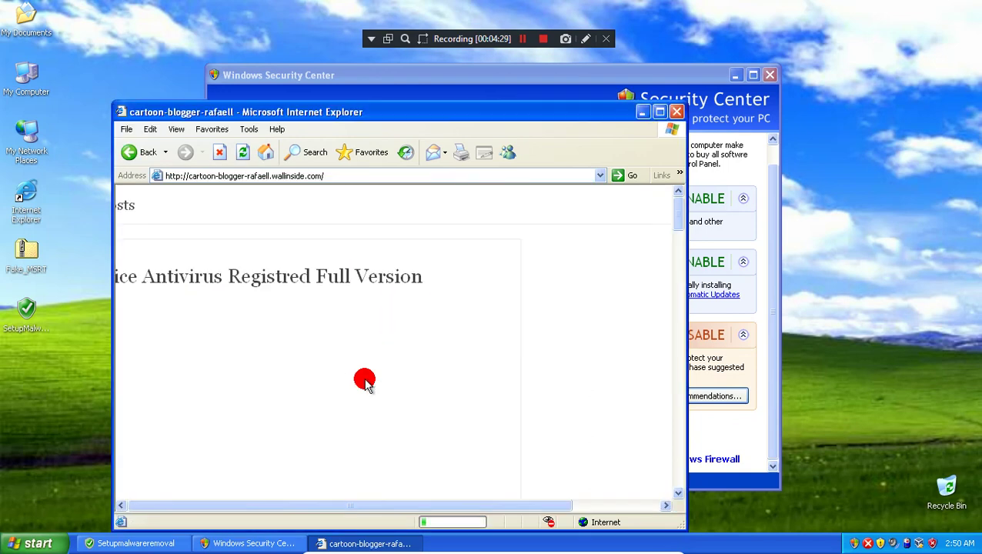
- Maximize the browser and scroll through the blog posts about fake antivirus programs
scroll(366, 385, "down", 10)
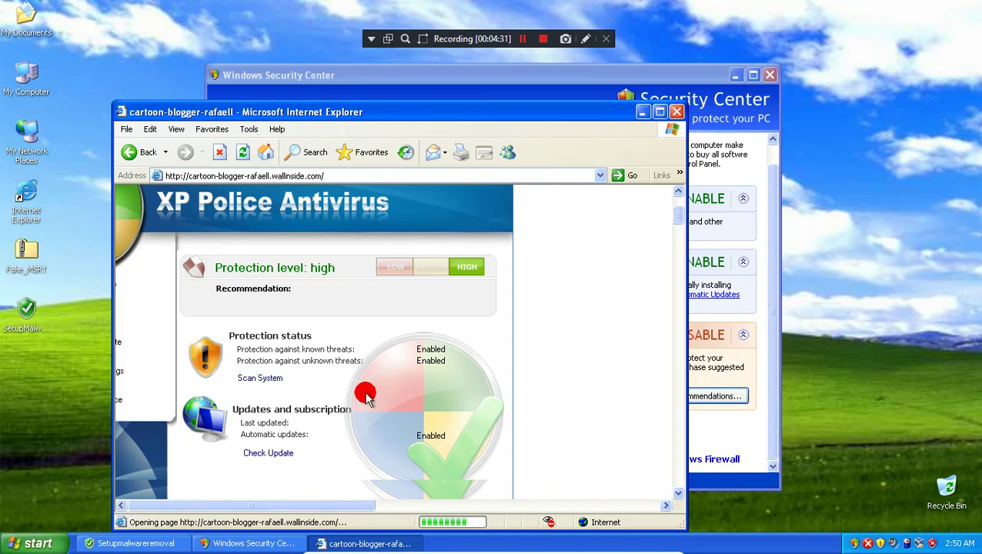
scroll(366, 400, "down", 10)
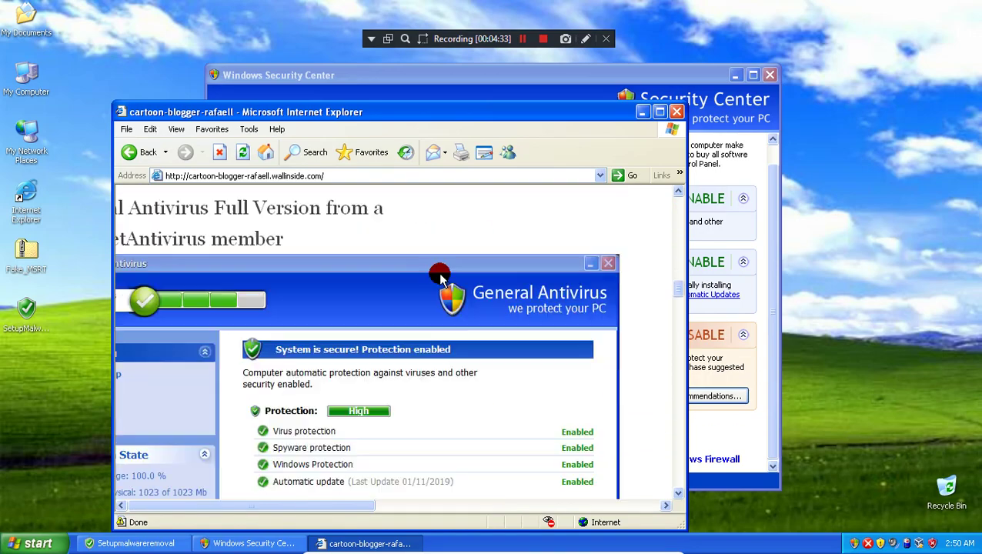
left_click(661, 114)
scroll(592, 223, "down", 10)
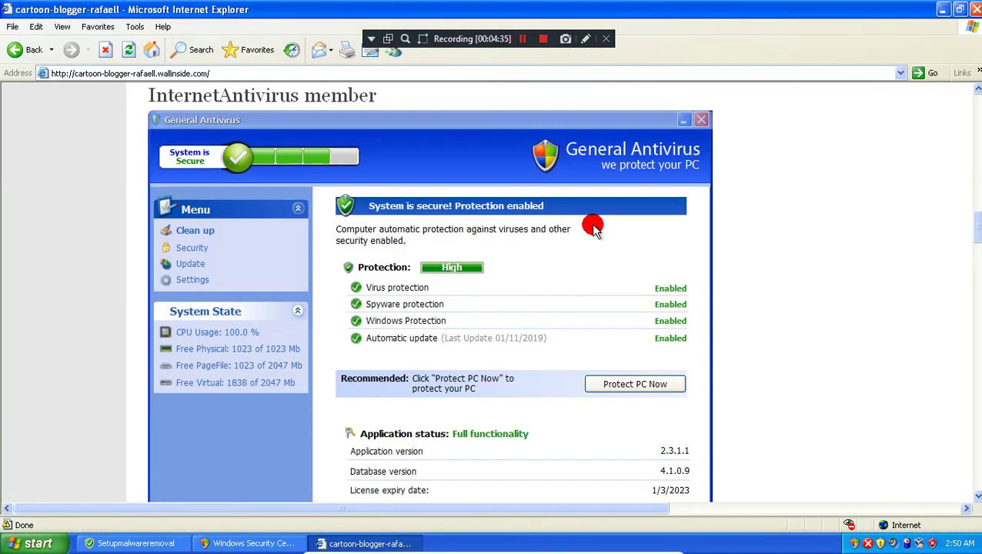
scroll(595, 228, "down", 15)
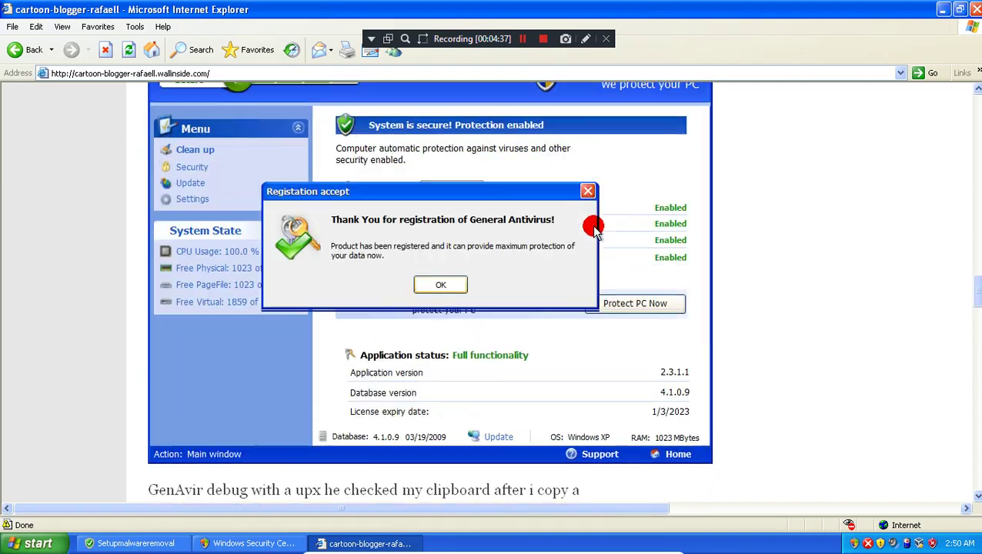
scroll(594, 227, "up", 10)
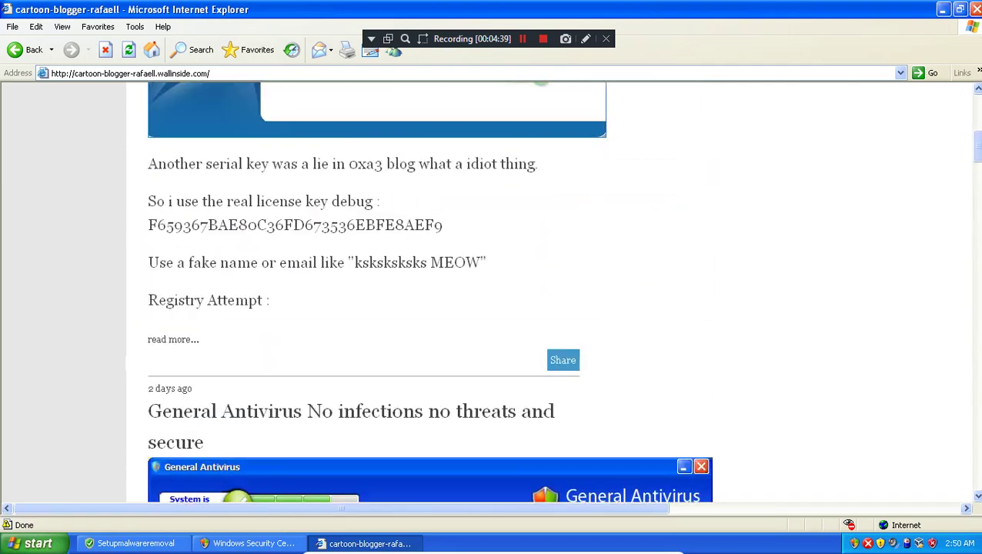
- Close Internet Explorer, check processes in Task Manager, and close the fake Security Center
left_click(975, 9)
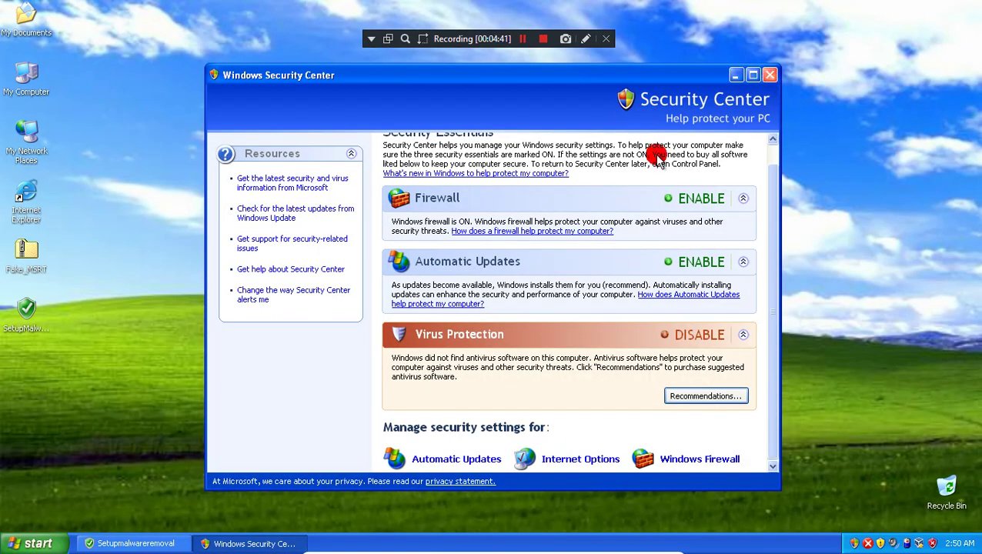
right_click(365, 543)
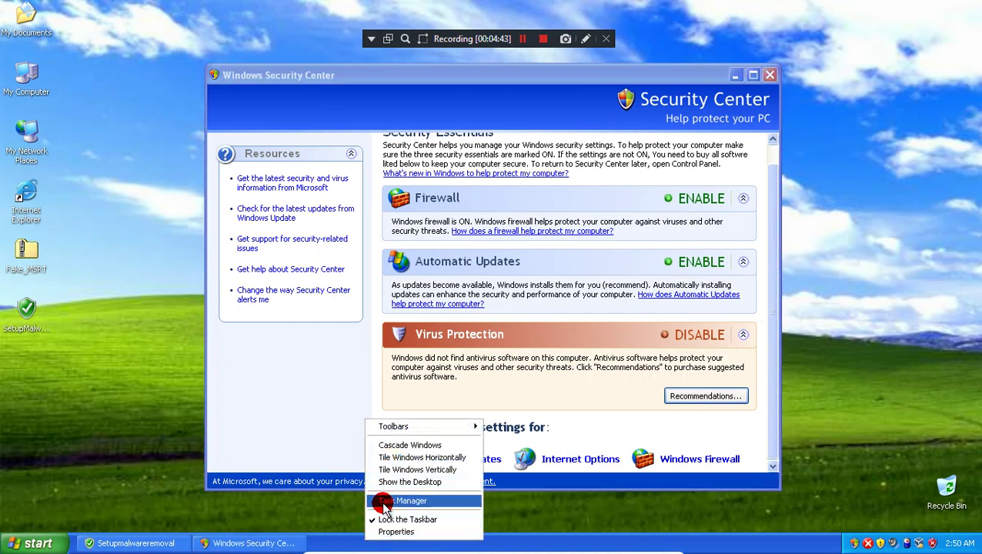
left_click(376, 498)
scroll(252, 337, "down", 2)
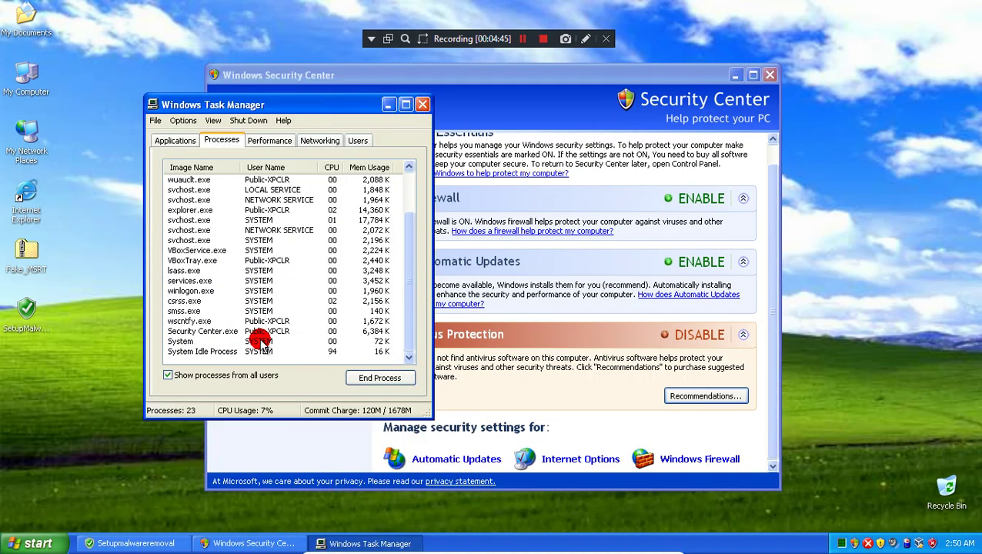
scroll(254, 339, "up", 2)
left_click(423, 107)
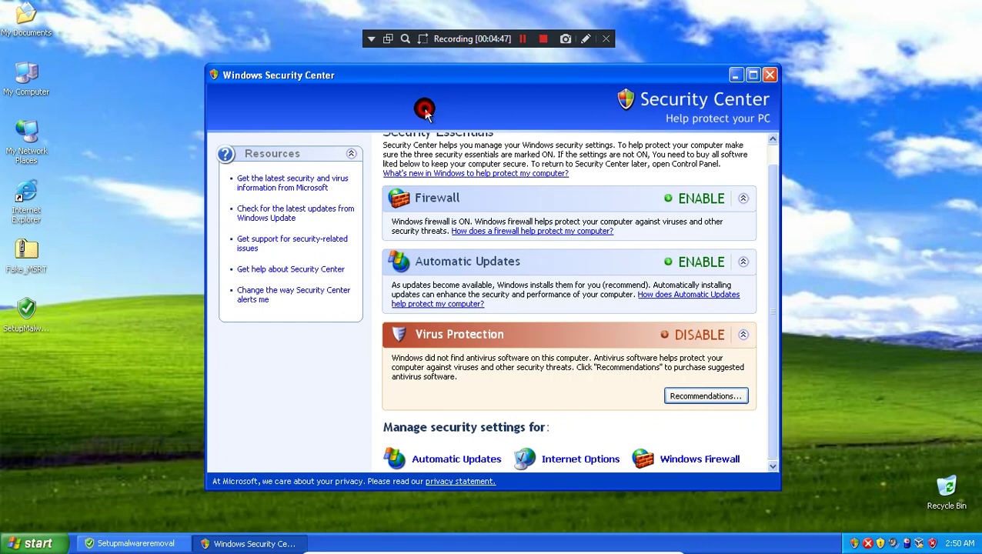
key("alt+F4")
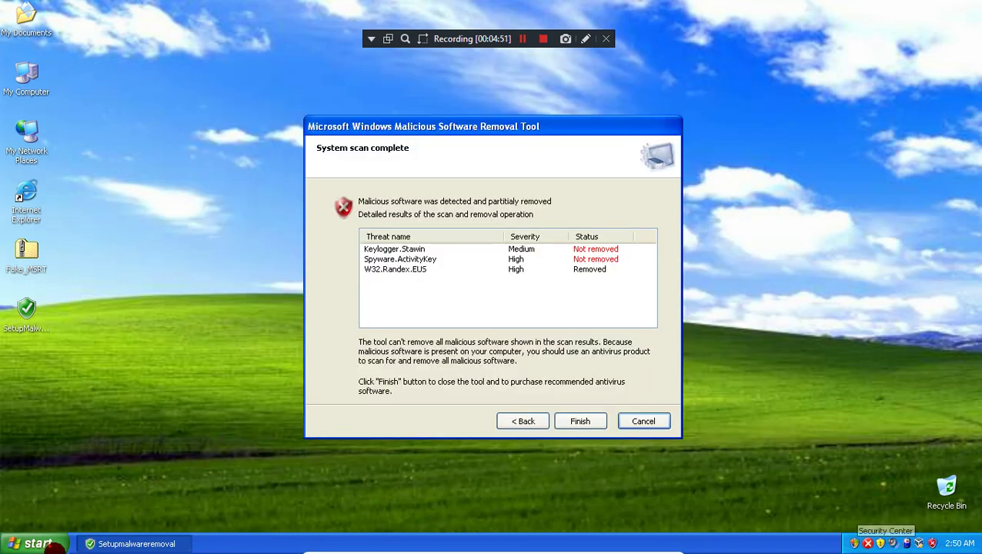
- Open Control Panel from the Start menu
left_click(31, 543)
left_click(74, 497)
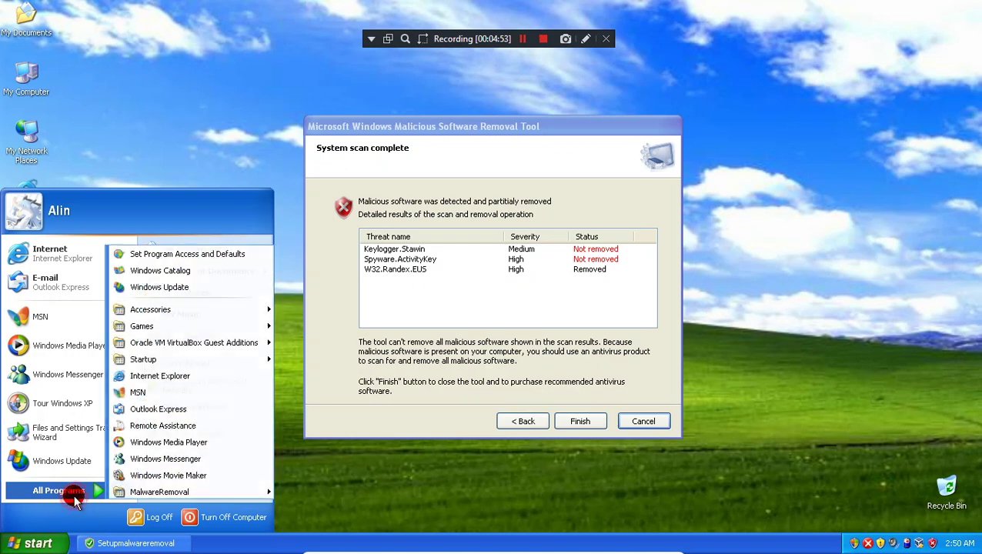
mouse_move(146, 497)
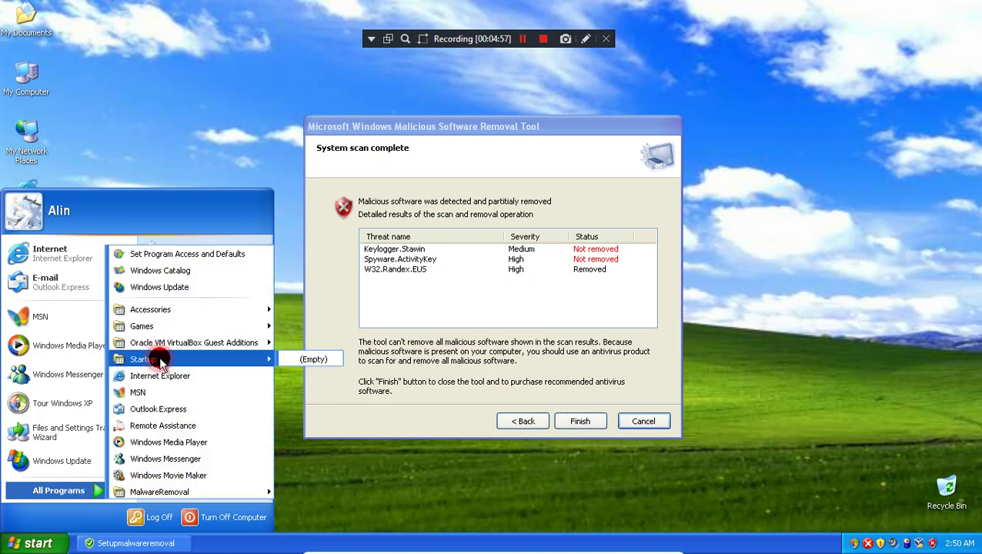
left_click(6, 548)
left_click(6, 548)
left_click(202, 362)
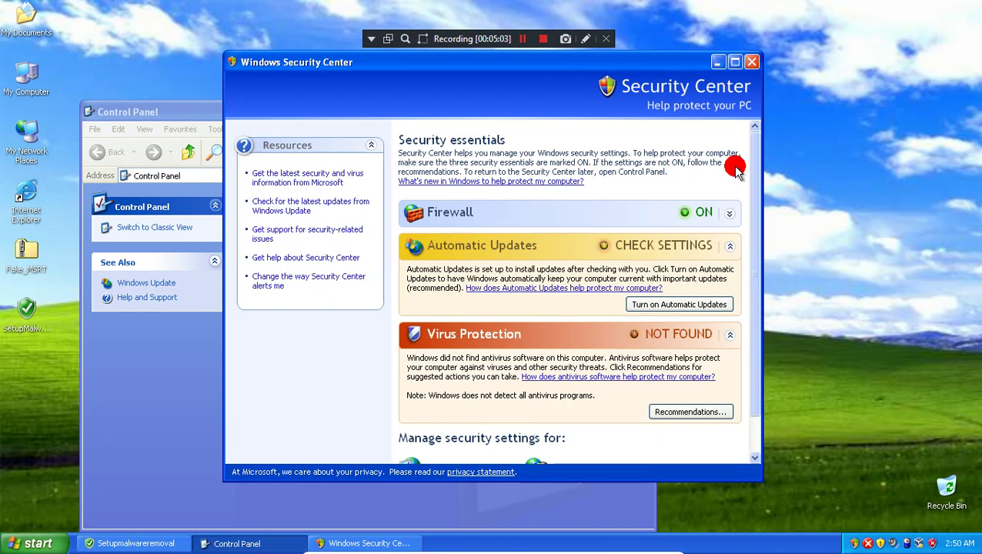
- Close the real Security Center, review Add or Remove Programs, and close Control Panel
left_click(750, 63)
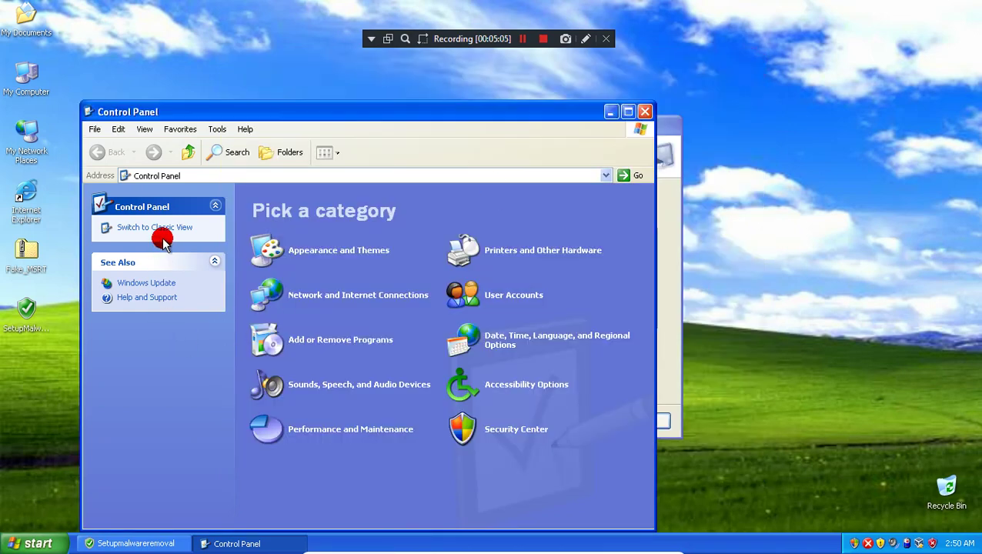
left_click(318, 344)
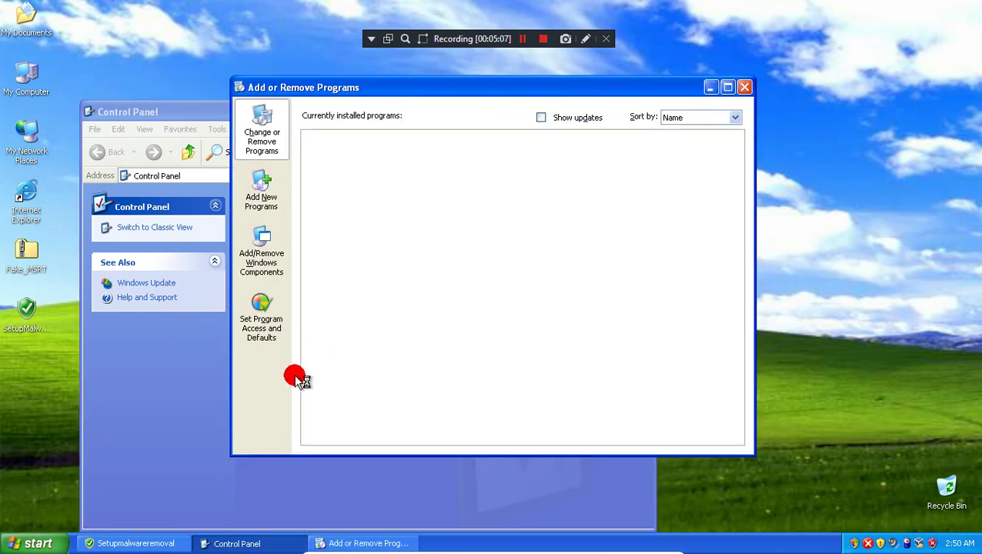
left_click(748, 90)
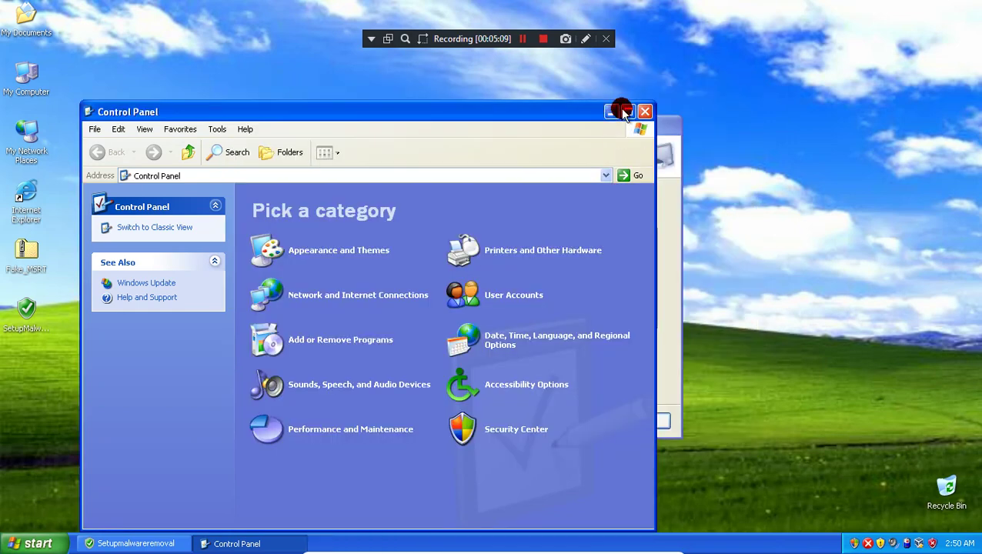
left_click(639, 108)
- Cancel the fake removal tool's results and dismiss its security warning
left_click(543, 260)
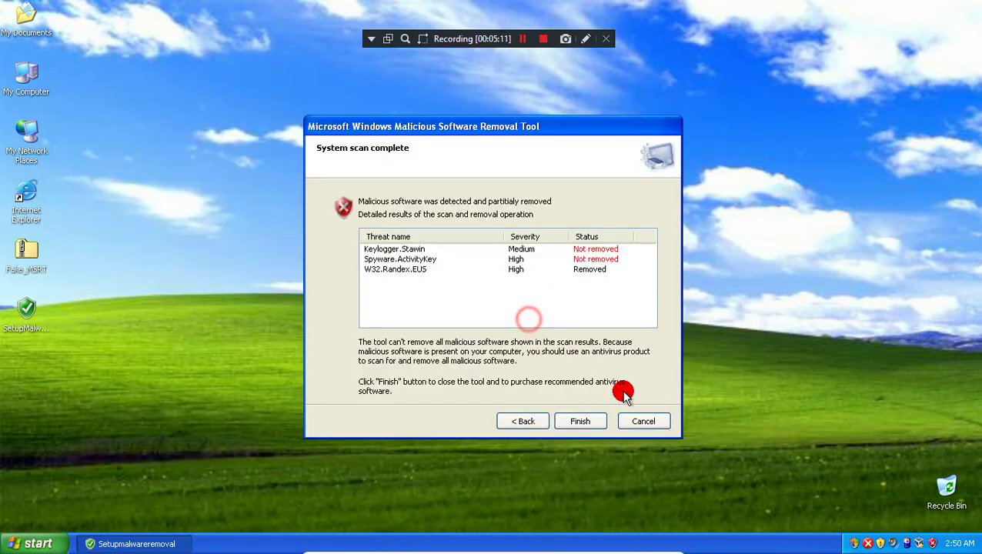
left_click(642, 420)
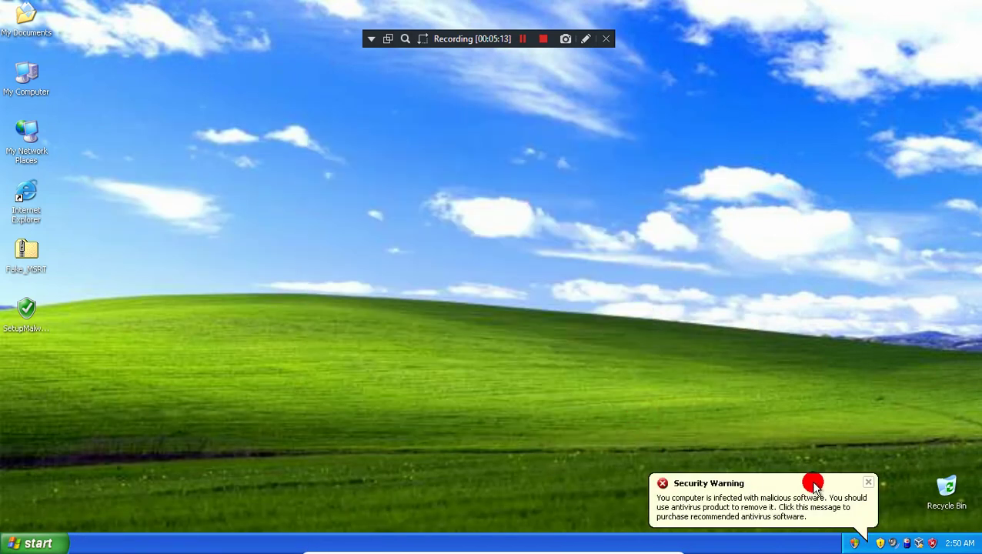
left_click(868, 483)
- Open %appdata% from the Run prompt and go into the MalwareRemoval folder
key("super+r")
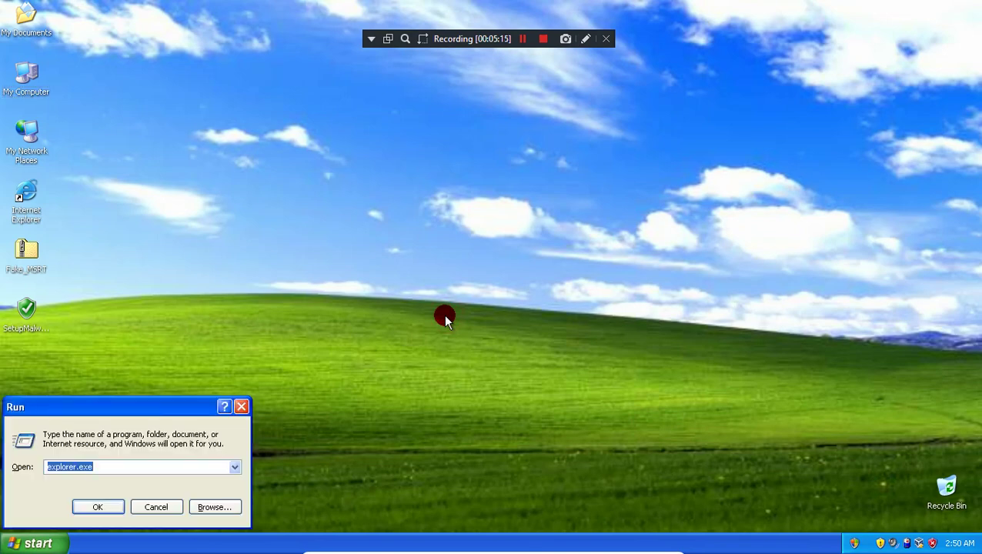
type("%appdata%")
key("Return")
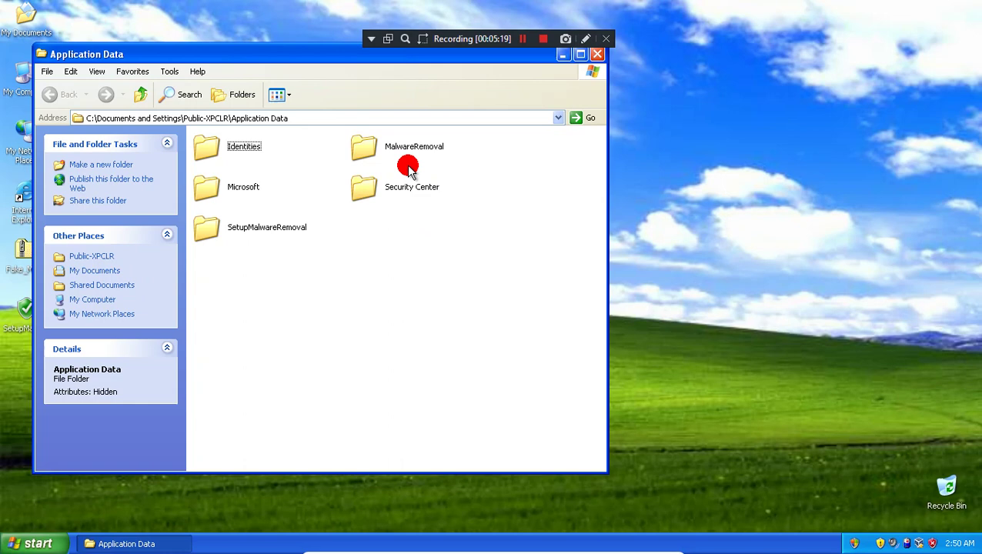
left_click(407, 165)
double_click(403, 160)
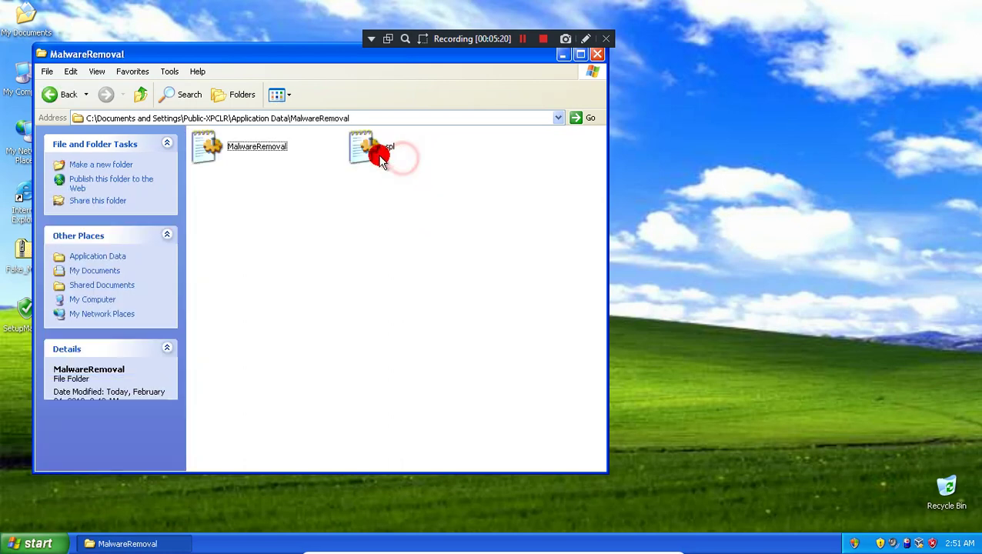
- Read the MalwareRemoval and spl settings files in Notepad, closing each afterwards
double_click(256, 153)
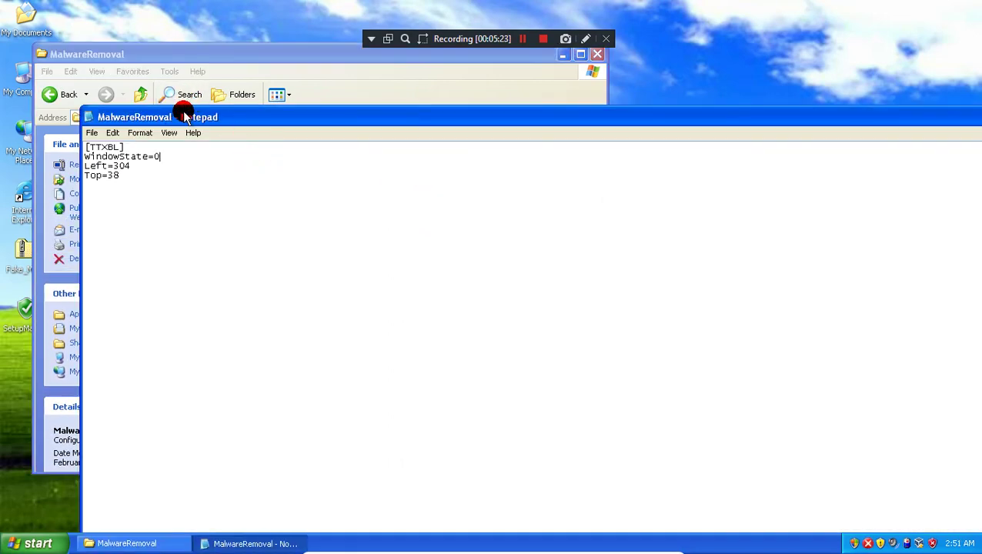
left_click_drag(185, 116, 115, 38)
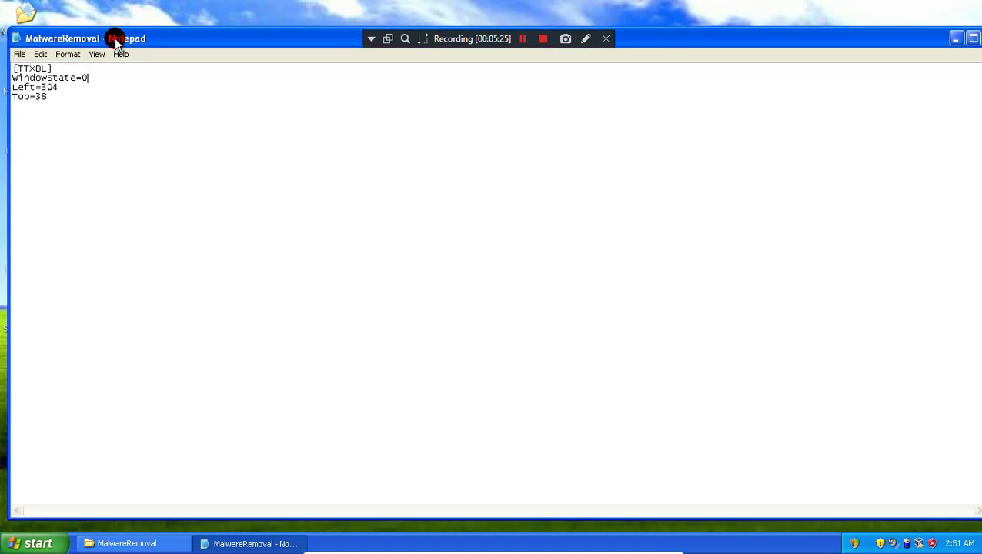
left_click(974, 39)
left_click(400, 134)
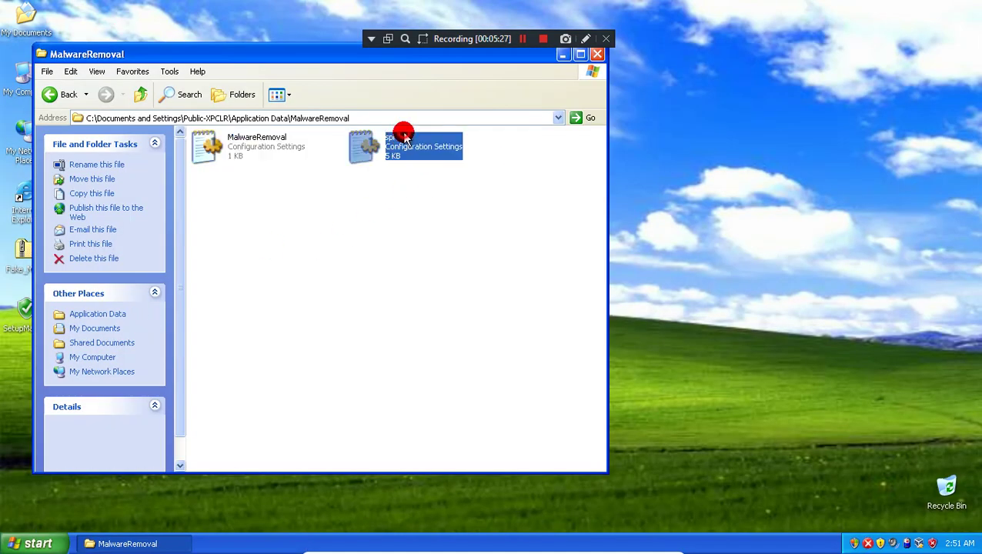
double_click(399, 138)
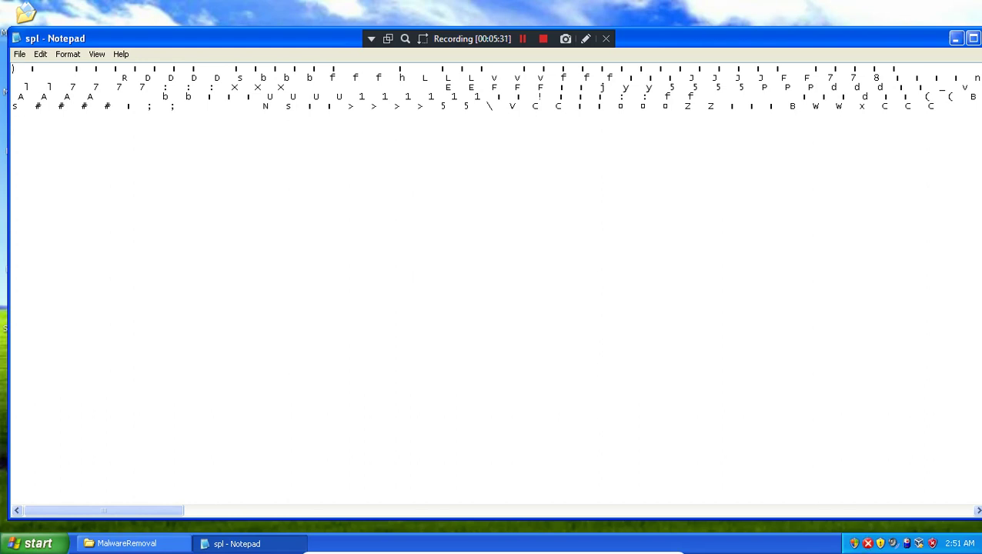
key("alt+F4")
left_click(507, 355)
- Launch regedit and expand HKEY_CURRENT_USER\Software
key("super+r")
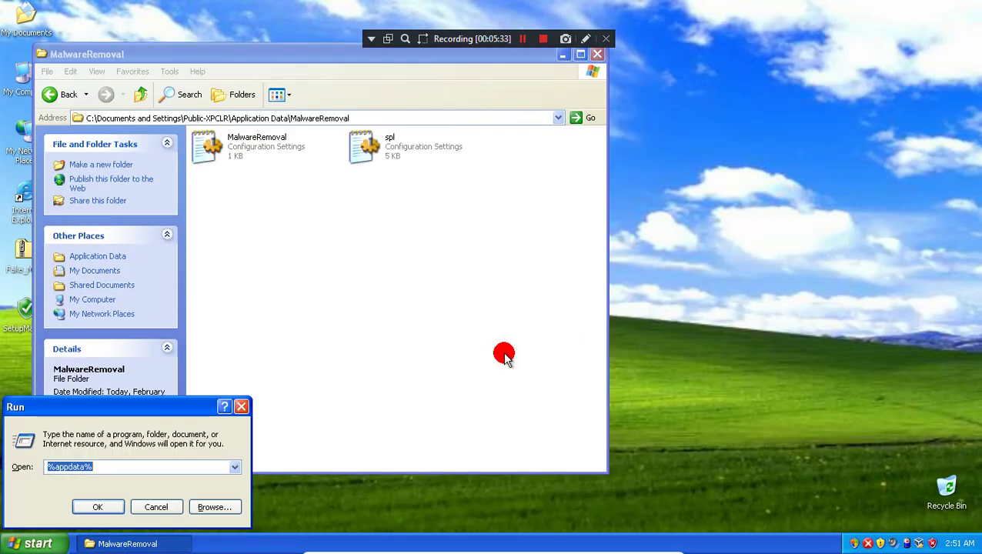
type("regedi")
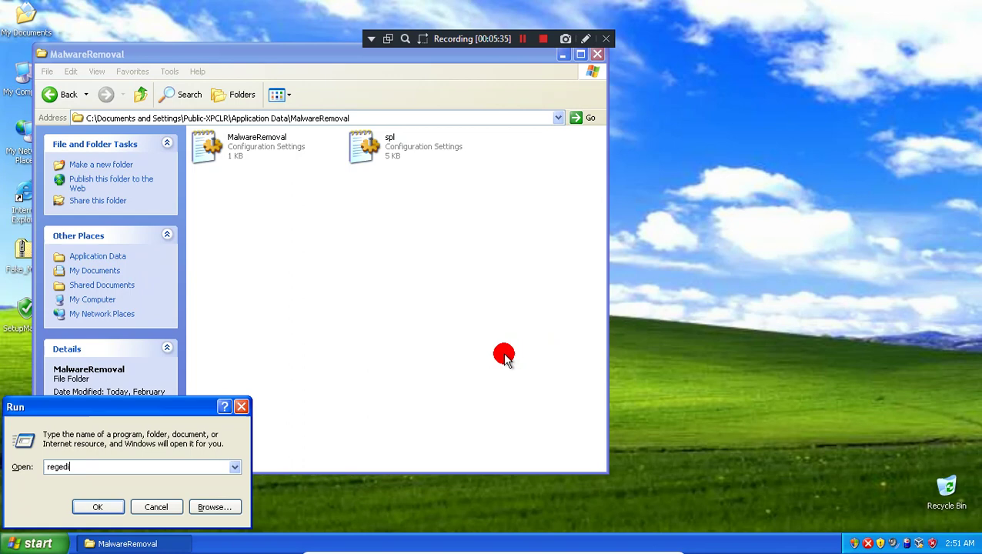
type("t")
key("Return")
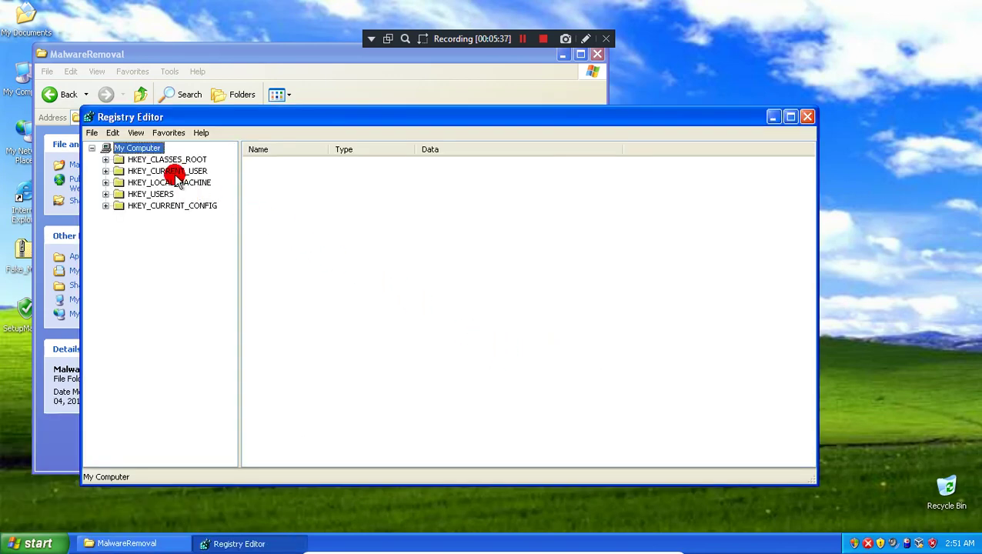
double_click(176, 182)
double_click(176, 171)
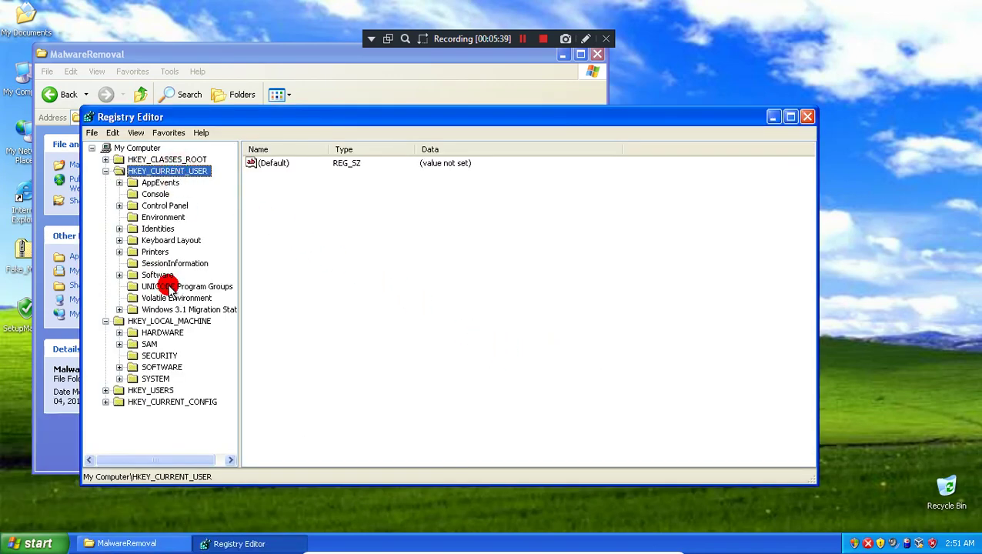
double_click(158, 275)
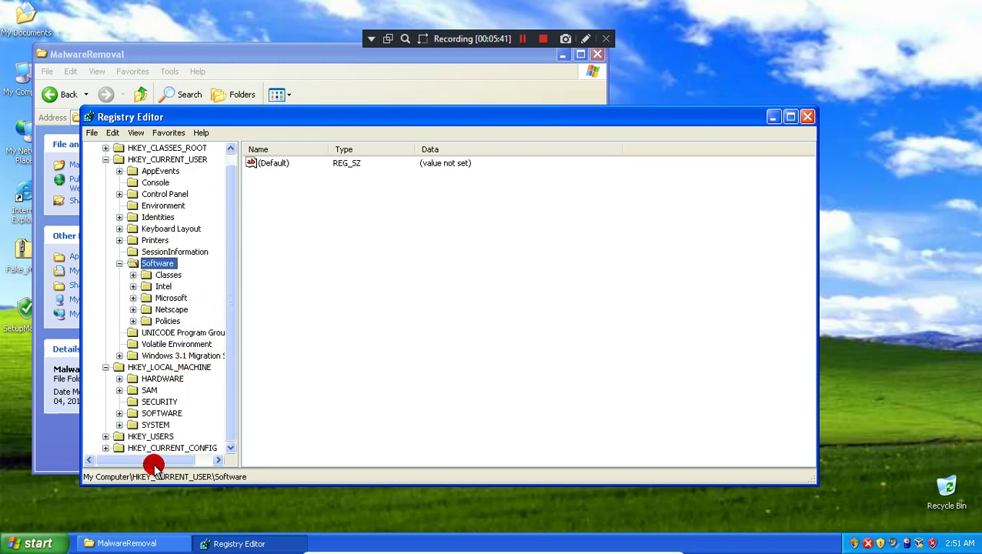
- Browse HKEY_LOCAL_MACHINE\SOFTWARE subkeys such as C07ft5Y, then close Registry Editor
scroll(170, 384, "down", 1)
double_click(165, 413)
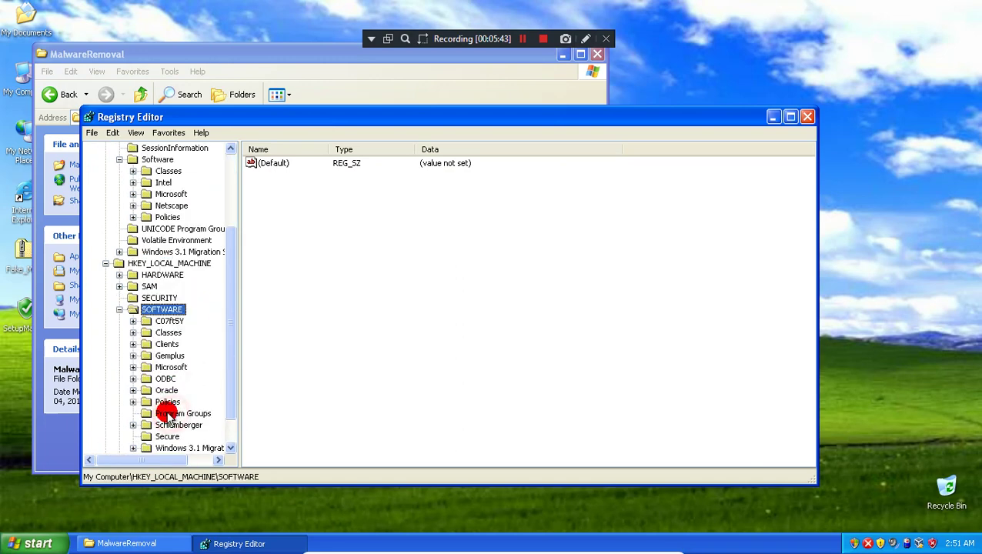
scroll(176, 375, "down", 1)
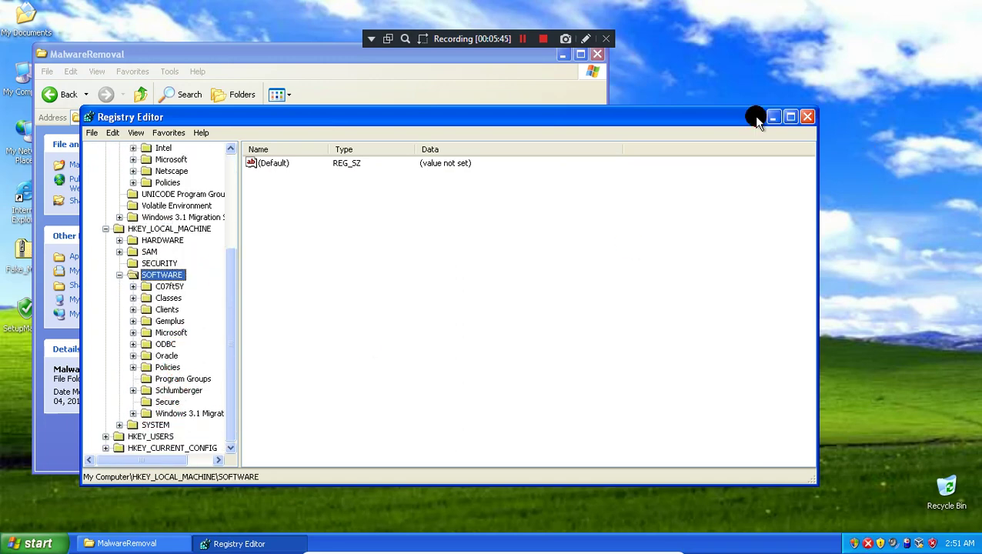
left_click(810, 117)
- Open the fake Security Center, view its Windows Firewall settings, and close the MalwareRemoval folder
double_click(860, 545)
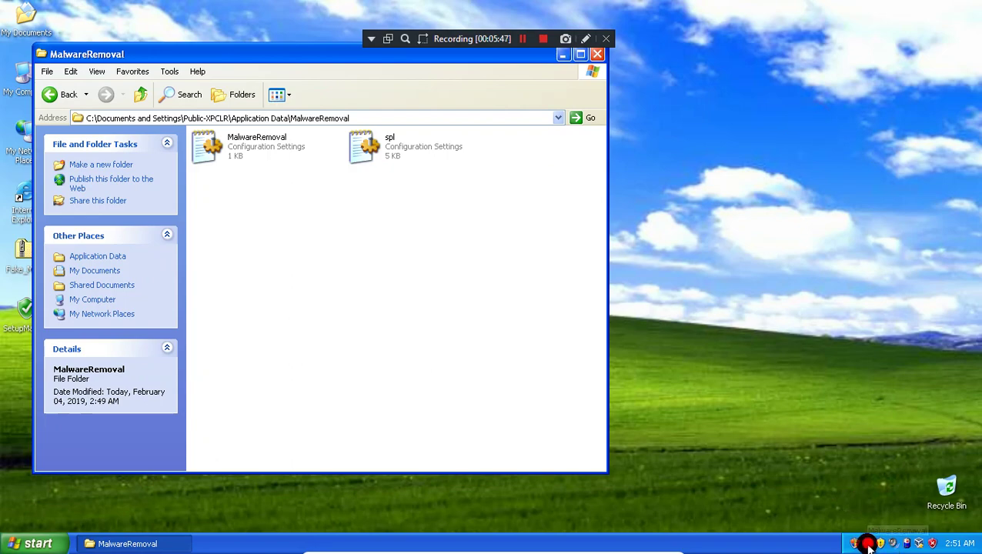
double_click(853, 543)
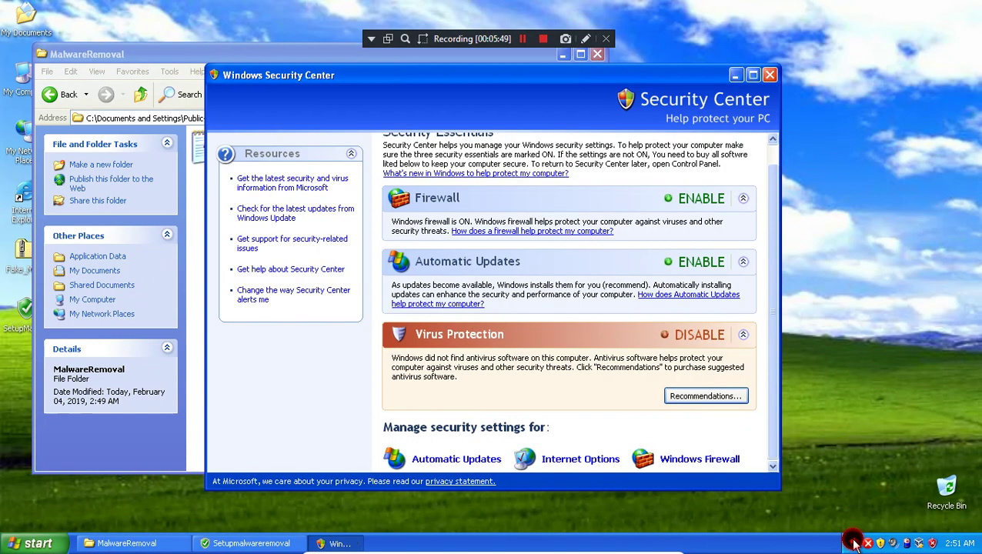
left_click(679, 460)
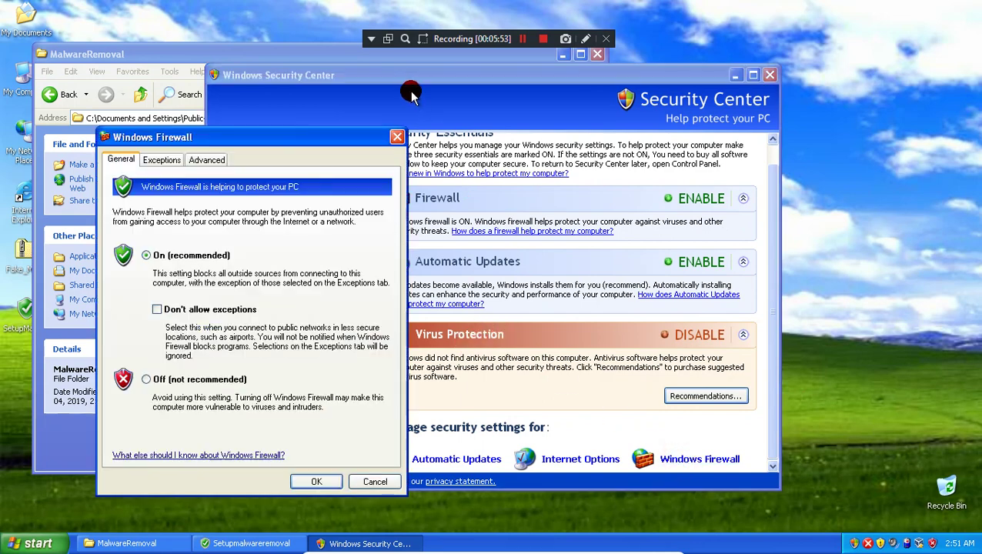
left_click(397, 138)
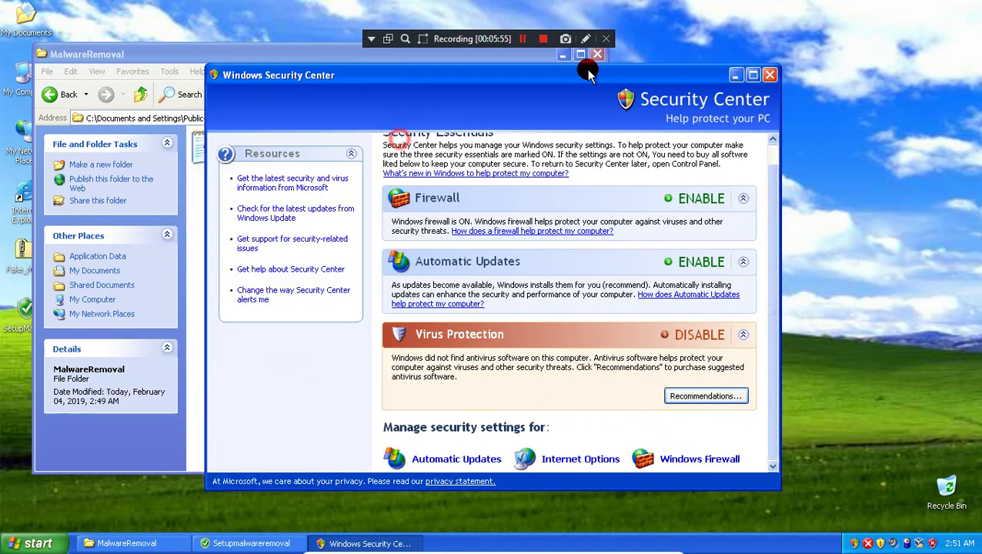
left_click(604, 55)
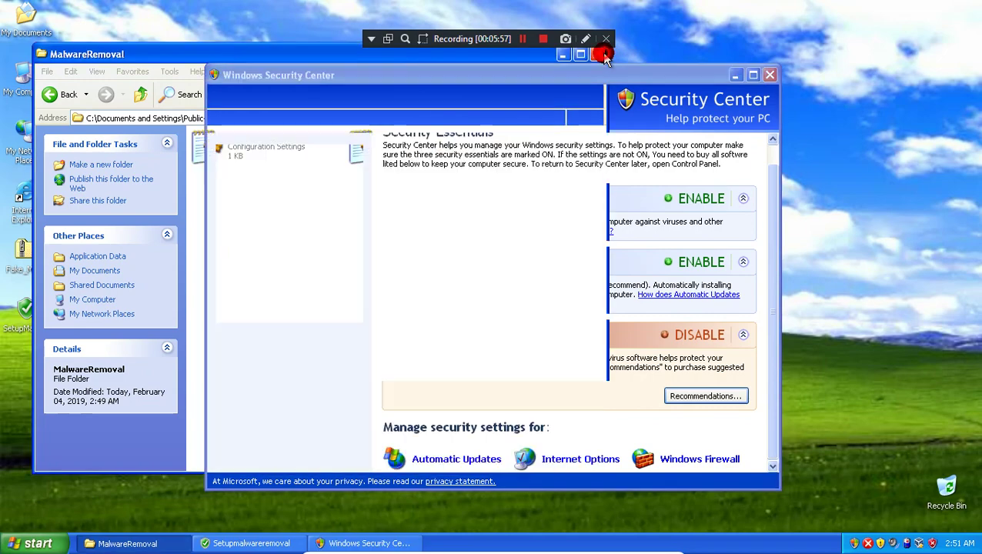
- Read the help topics on antivirus software and how a firewall protects
left_click(697, 297)
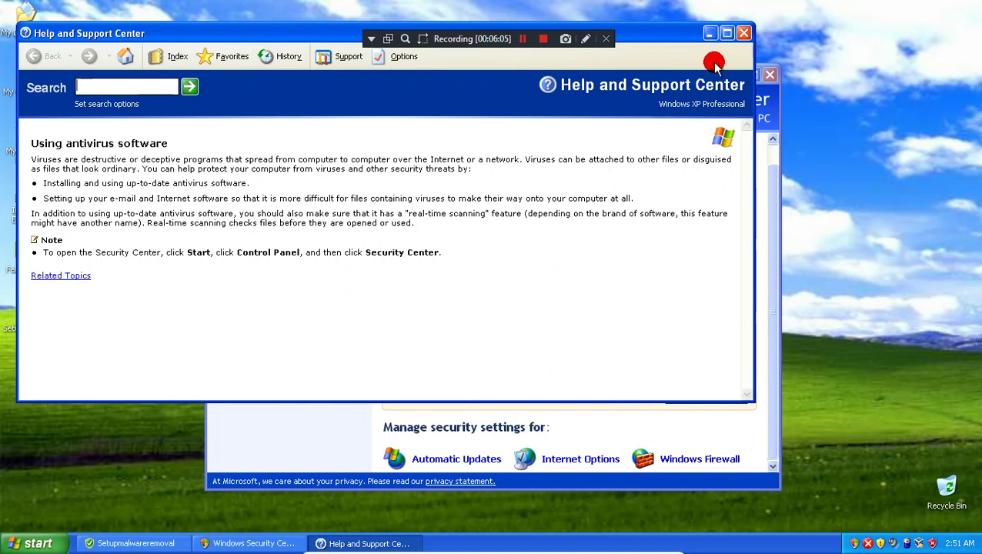
left_click(744, 34)
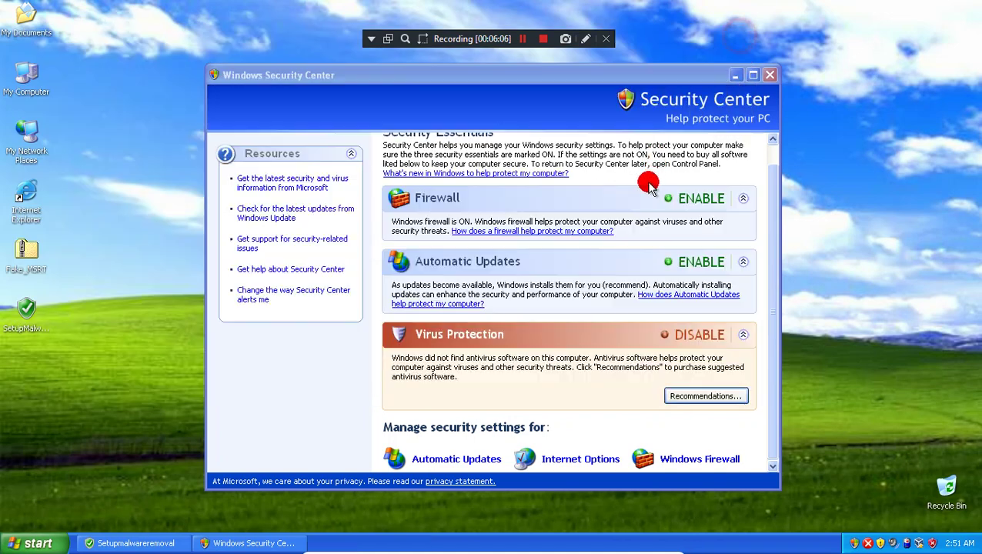
left_click(570, 235)
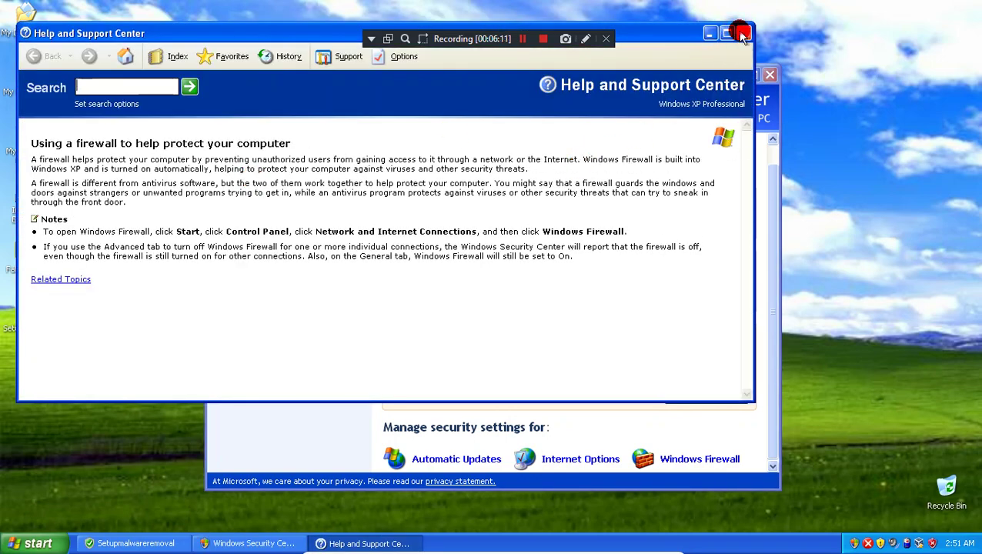
left_click(744, 34)
- Turn off Automatic Updates and confirm with OK
left_click(477, 459)
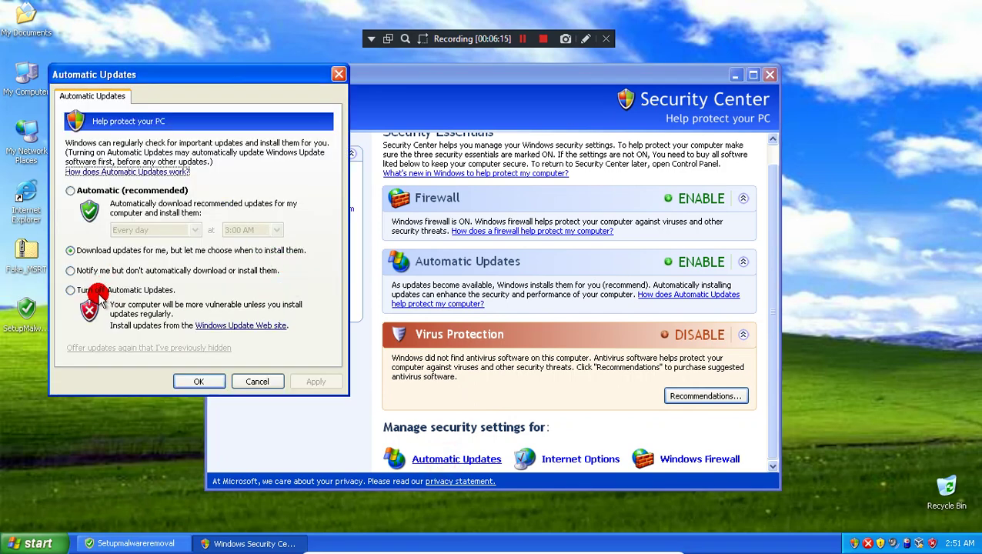
left_click(99, 292)
left_click(198, 381)
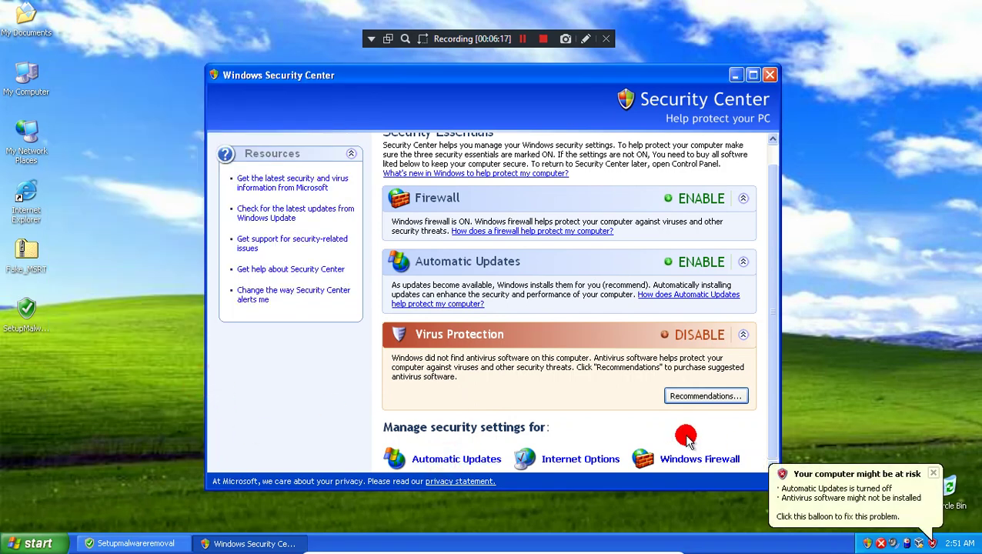
- Look through the Internet Options General, Privacy, Connections, Programs and Advanced tabs
left_click(559, 461)
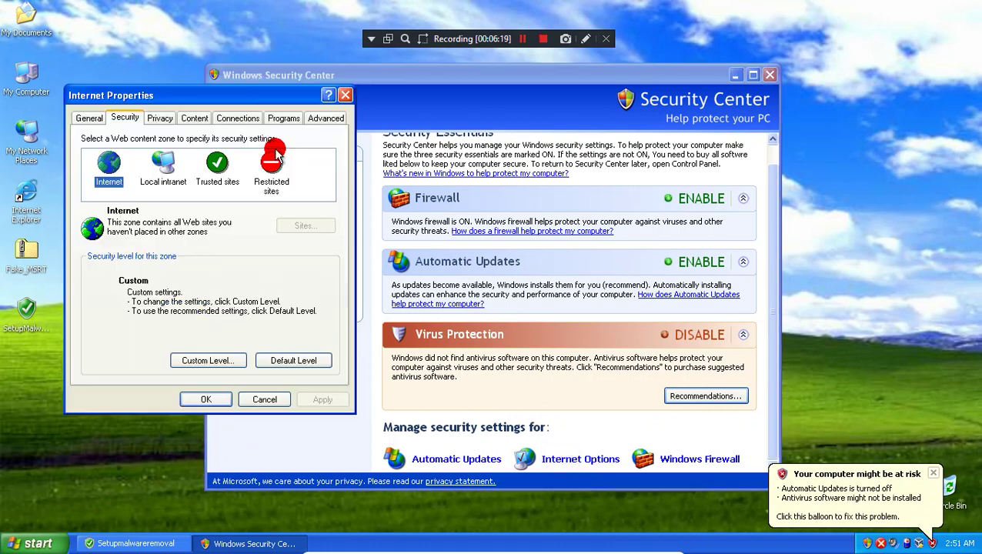
left_click(85, 118)
left_click(160, 118)
left_click(237, 118)
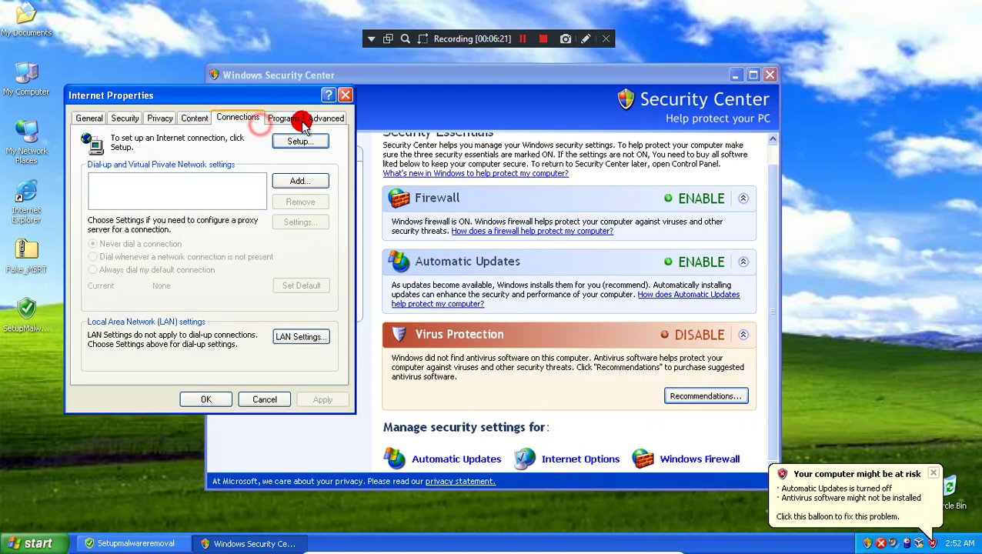
left_click(300, 120)
left_click(315, 119)
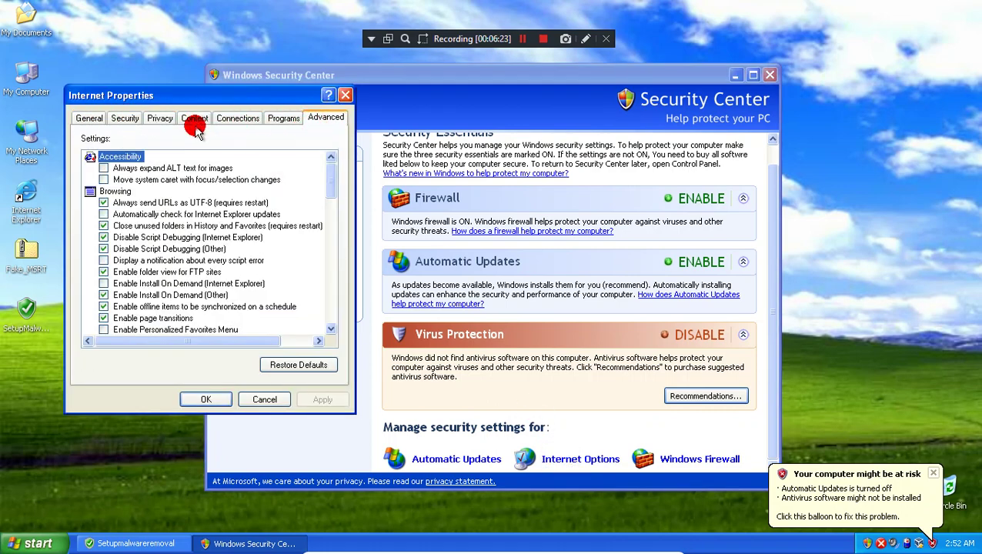
- Retype the home page as microsoft.com and close Internet Properties
left_click(73, 114)
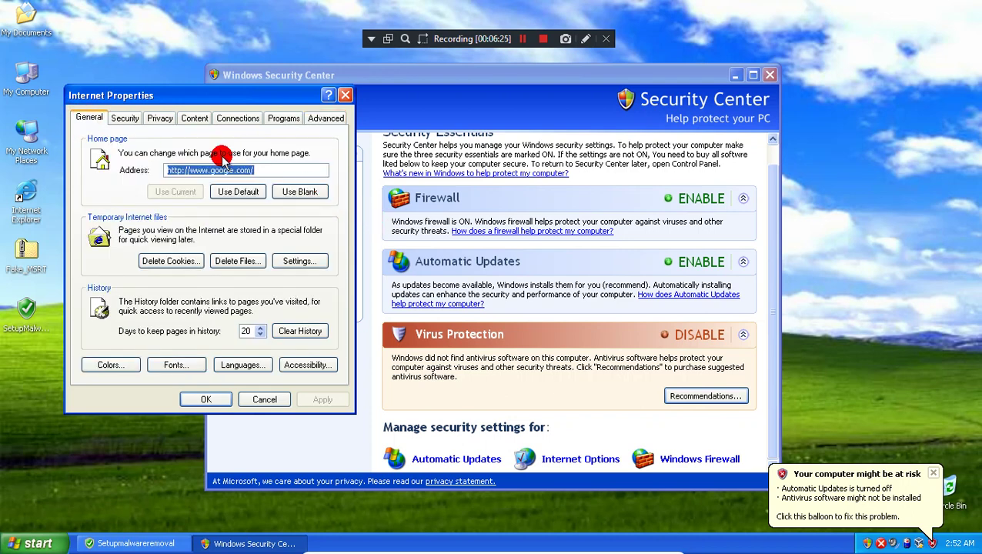
type("mi ro")
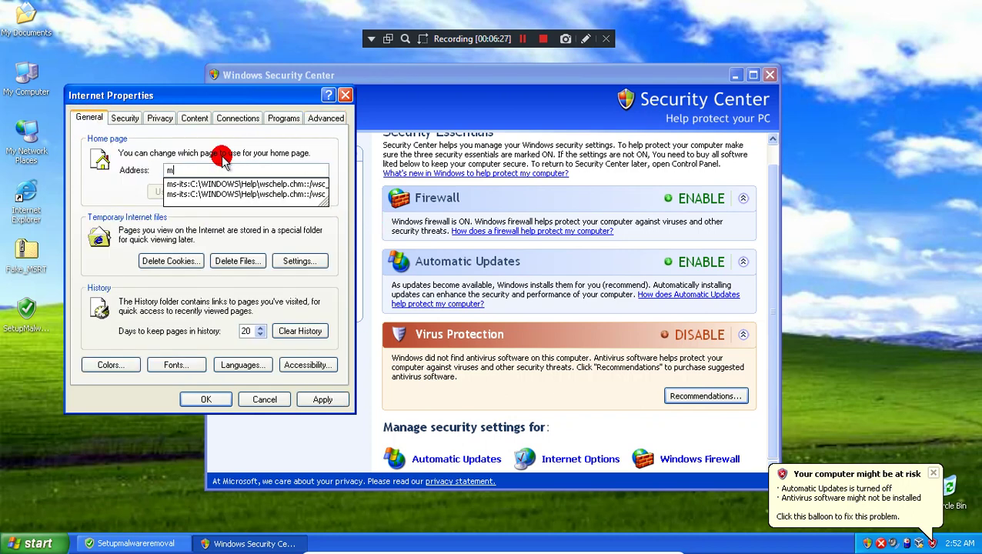
key("BackSpace")
key("BackSpace")
key("BackSpace")
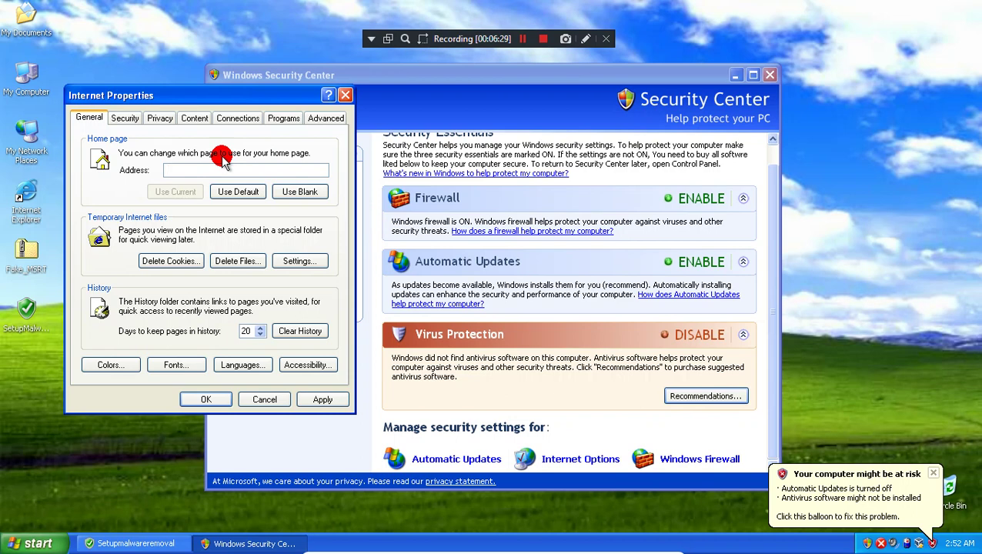
type("microsoft.com")
key("Return")
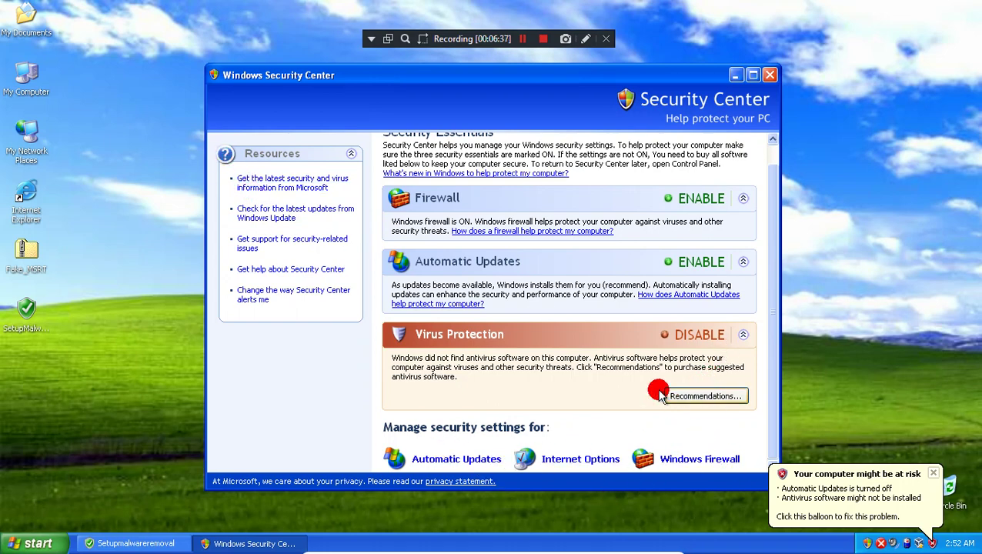
- Compare the fake and real Security Centers, then follow the latest security and virus information link
left_click(612, 282)
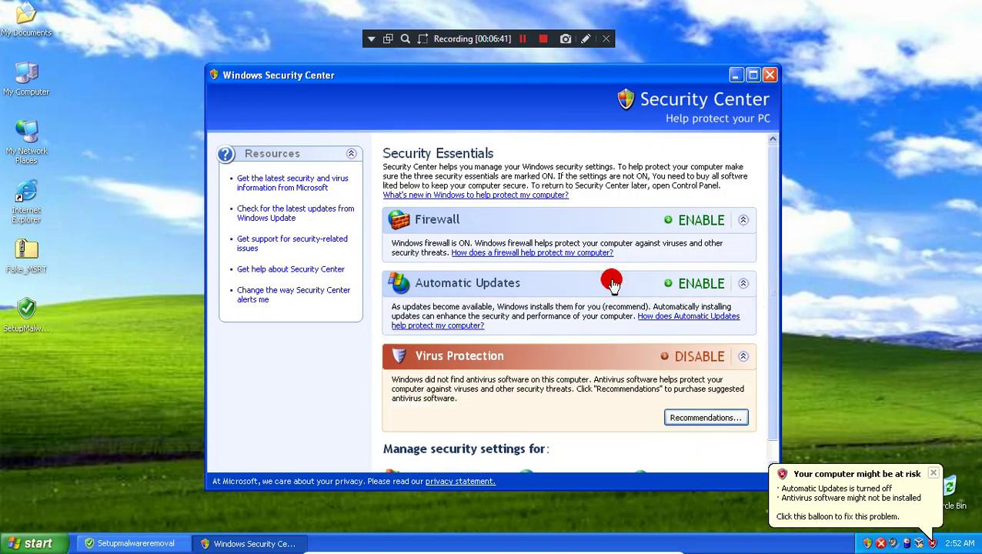
left_click(770, 74)
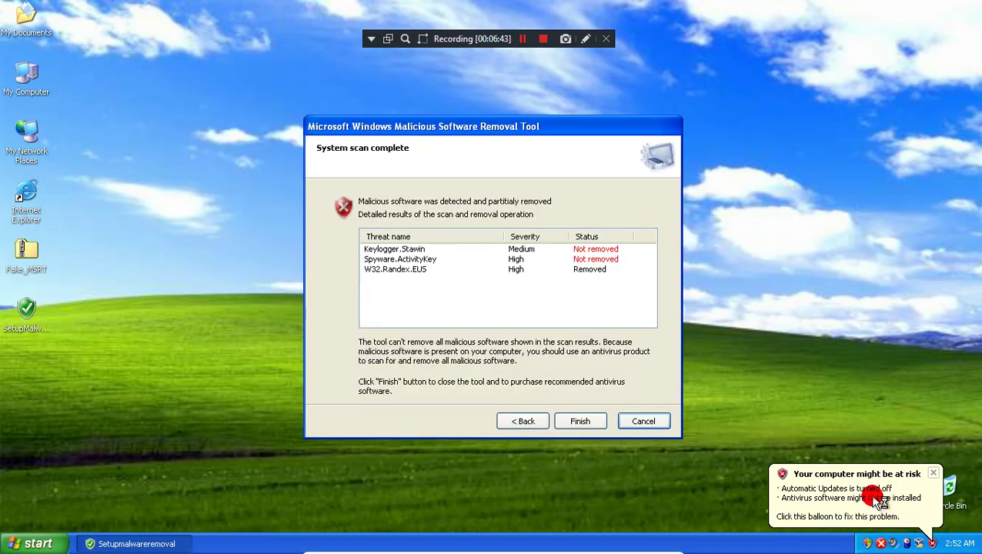
left_click(808, 517)
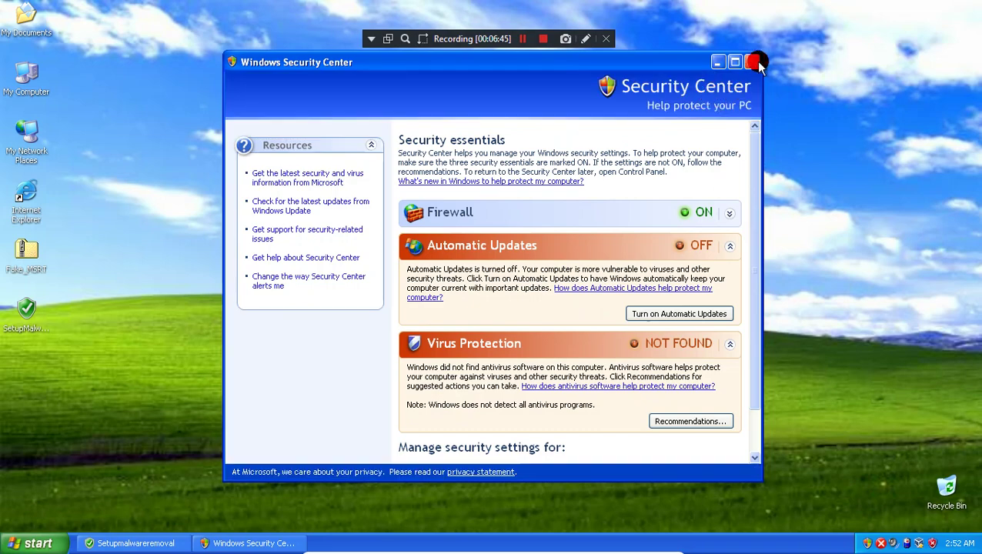
left_click(754, 62)
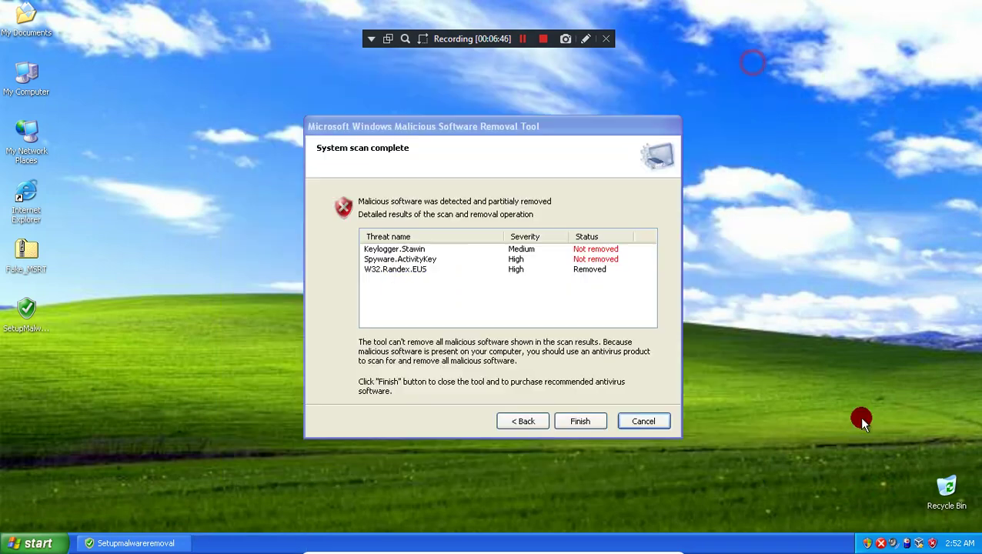
double_click(868, 543)
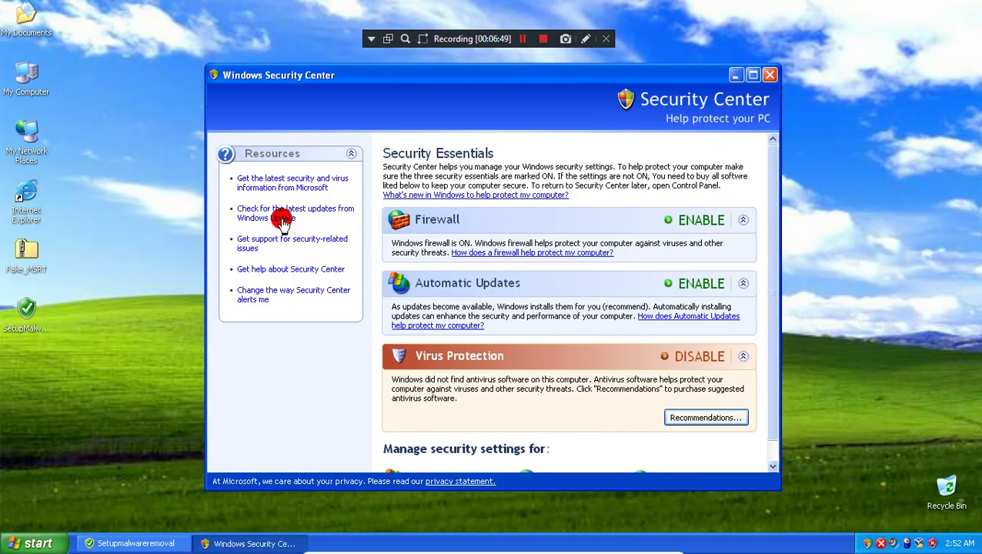
left_click(274, 187)
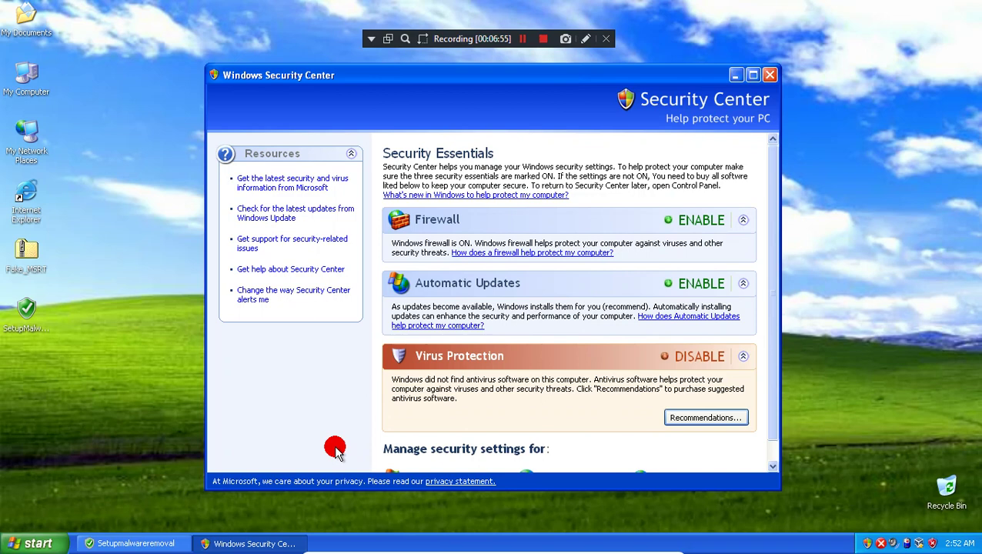
left_click(281, 215)
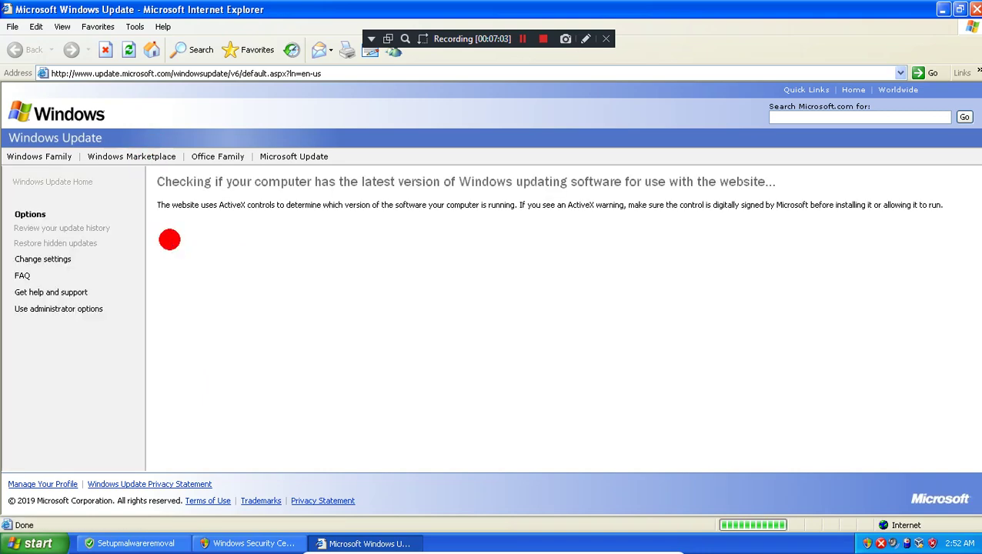
left_click(976, 9)
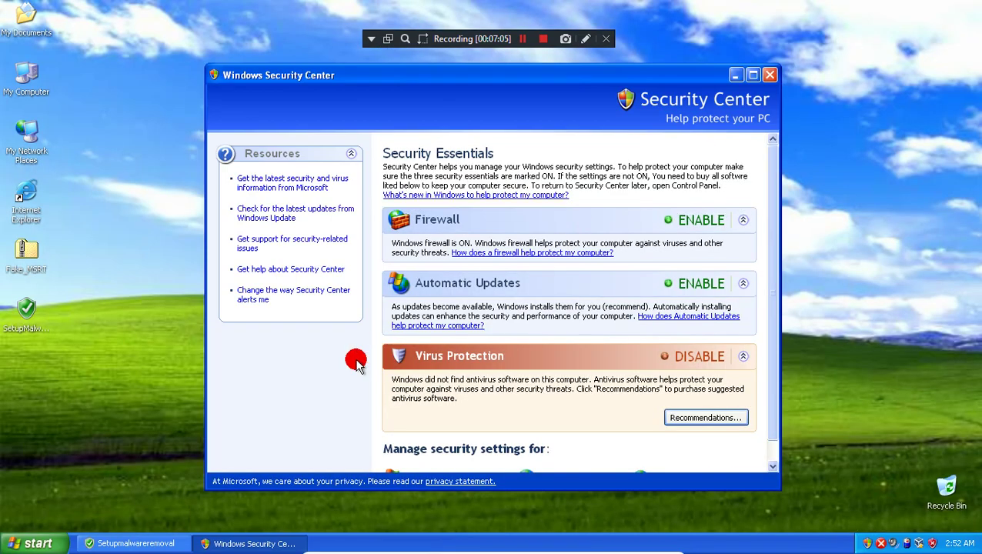
- View and cancel the alert settings, then set Windows Firewall to Off (not recommended)
left_click(276, 296)
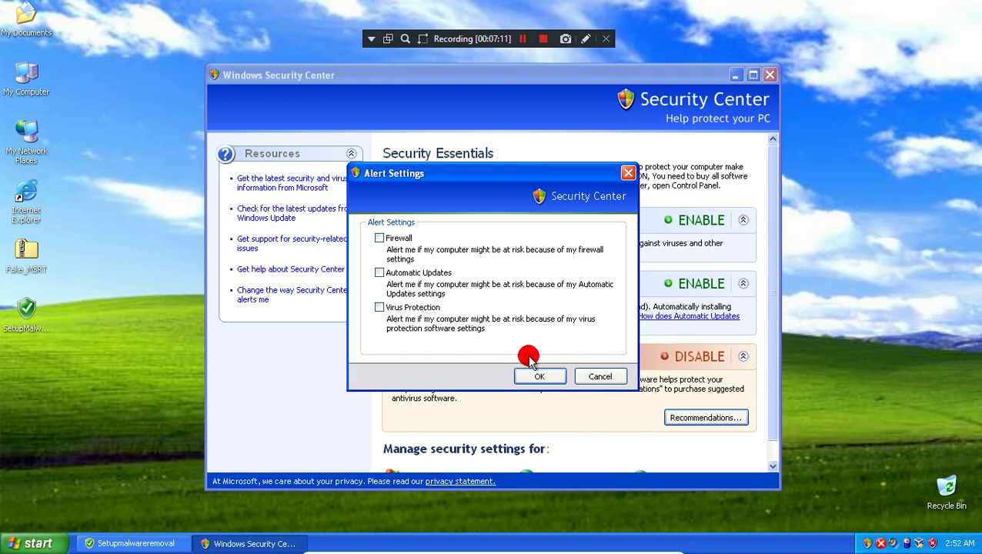
left_click(600, 376)
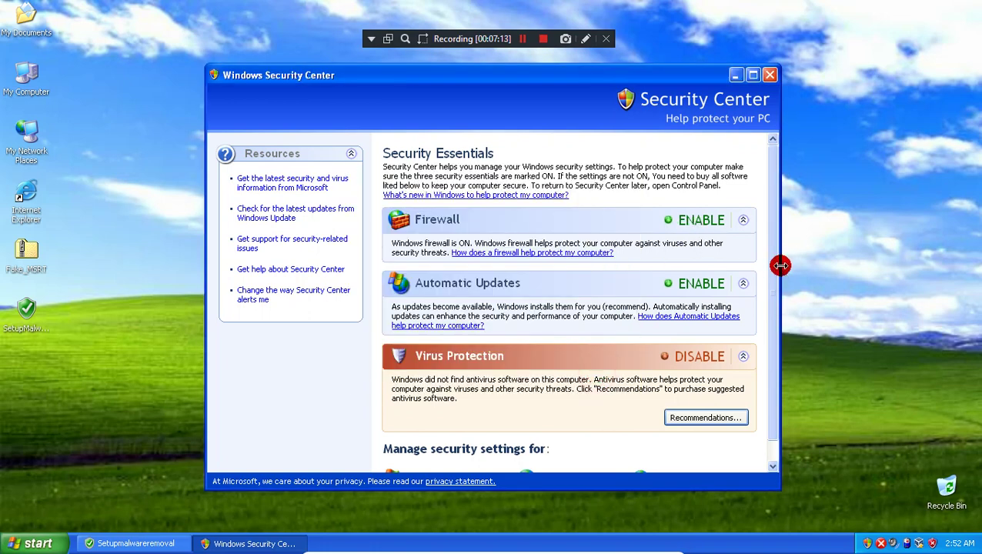
scroll(774, 277, "down", 1)
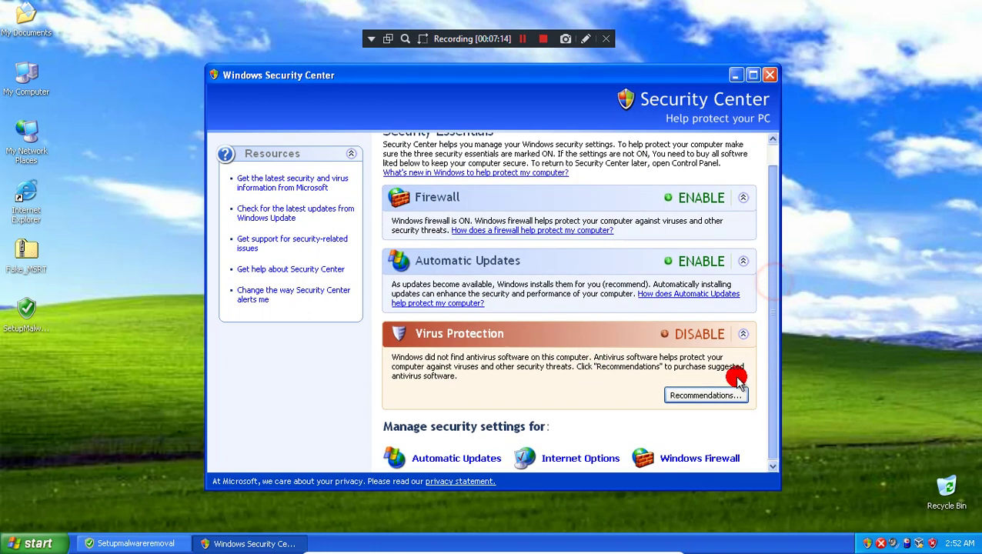
left_click(673, 459)
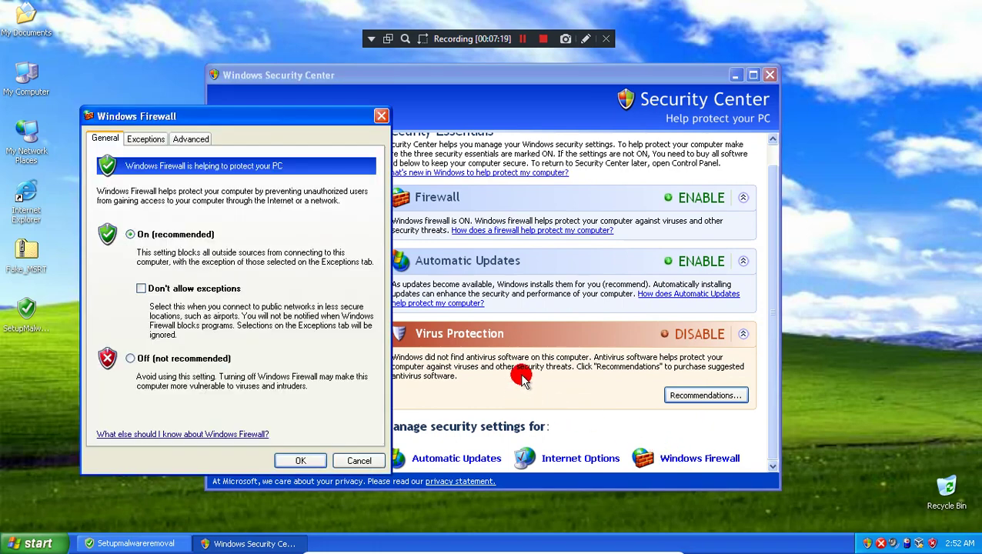
left_click(189, 362)
- Apply the firewall change and check the real Security Center from the risk balloon
left_click(296, 461)
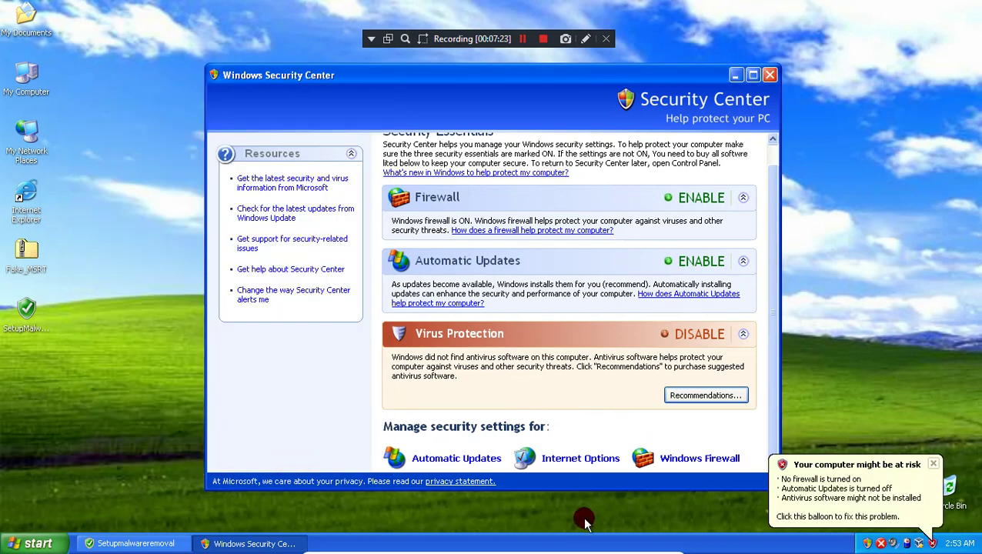
left_click(891, 521)
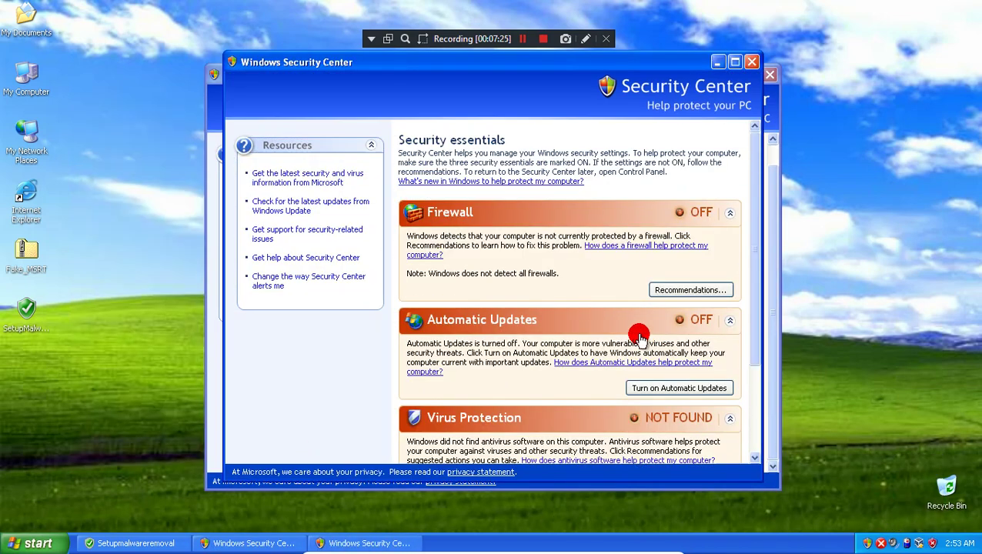
left_click_drag(760, 223, 759, 279)
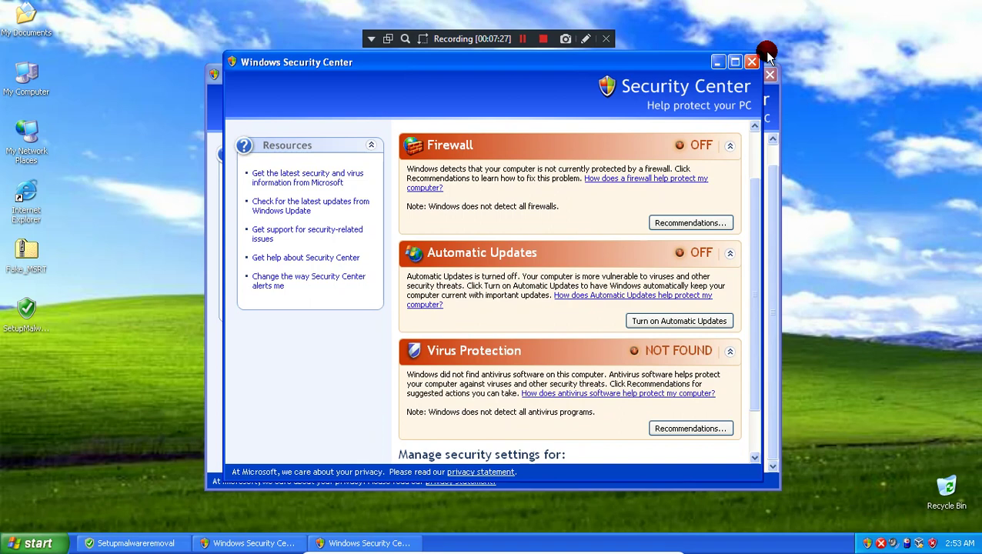
left_click(753, 63)
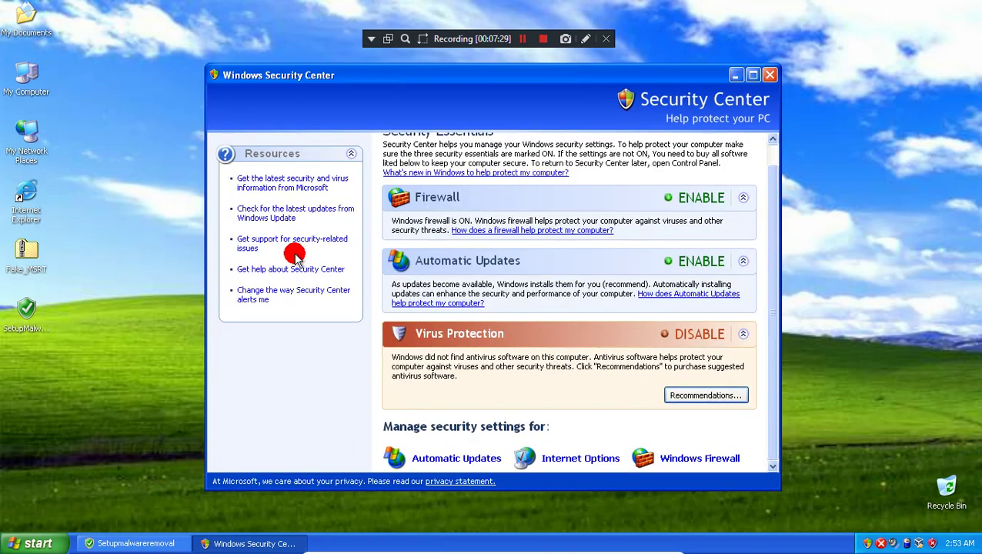
- Enable all alert types in the fake Security Center's alert settings and save
left_click(258, 304)
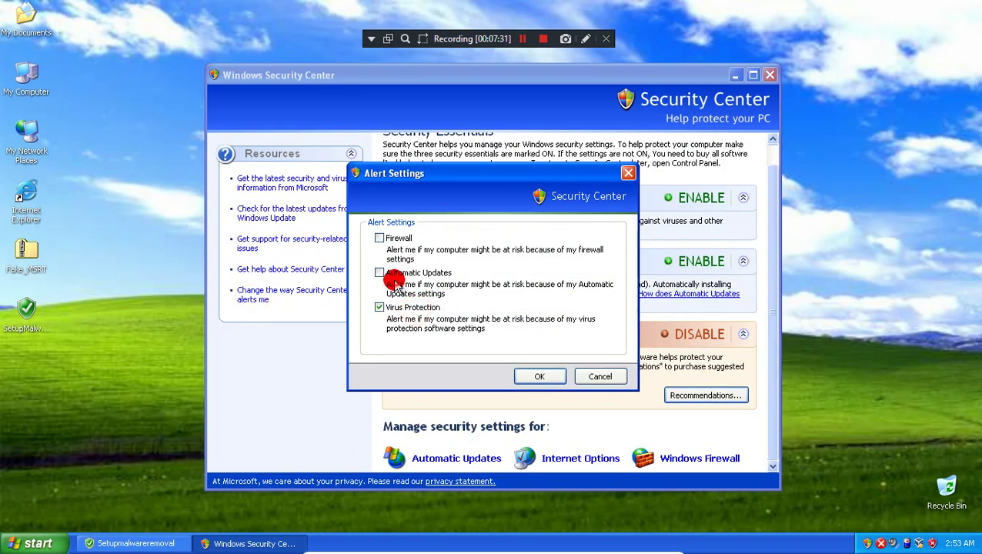
left_click(391, 240)
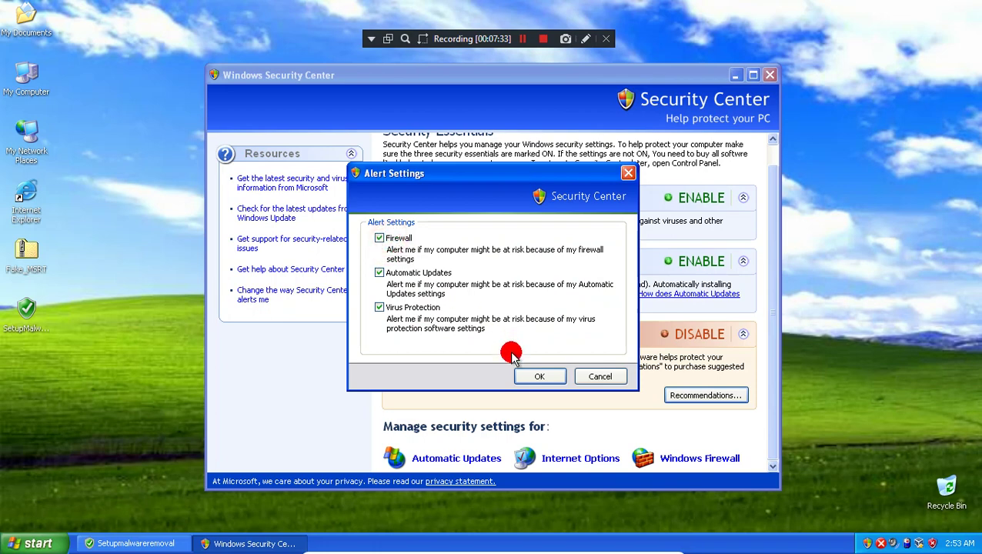
left_click(531, 376)
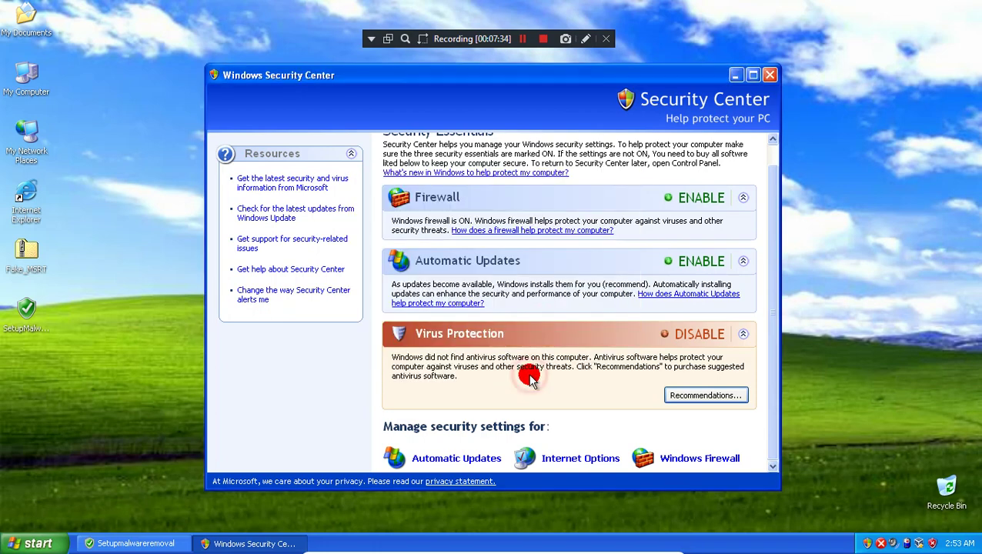
- Reopen the genuine Security Center, view its alert settings unchanged, and close it
double_click(926, 544)
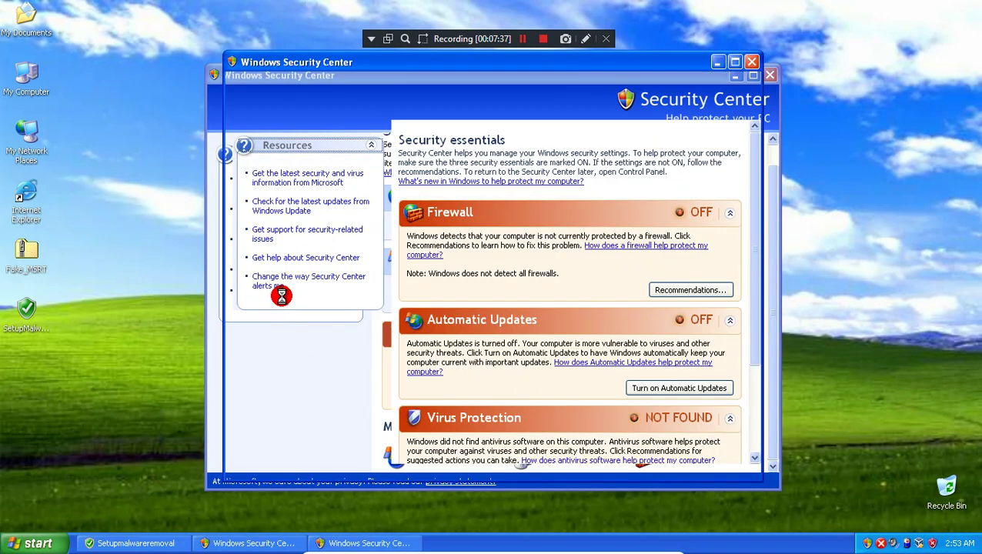
left_click(276, 283)
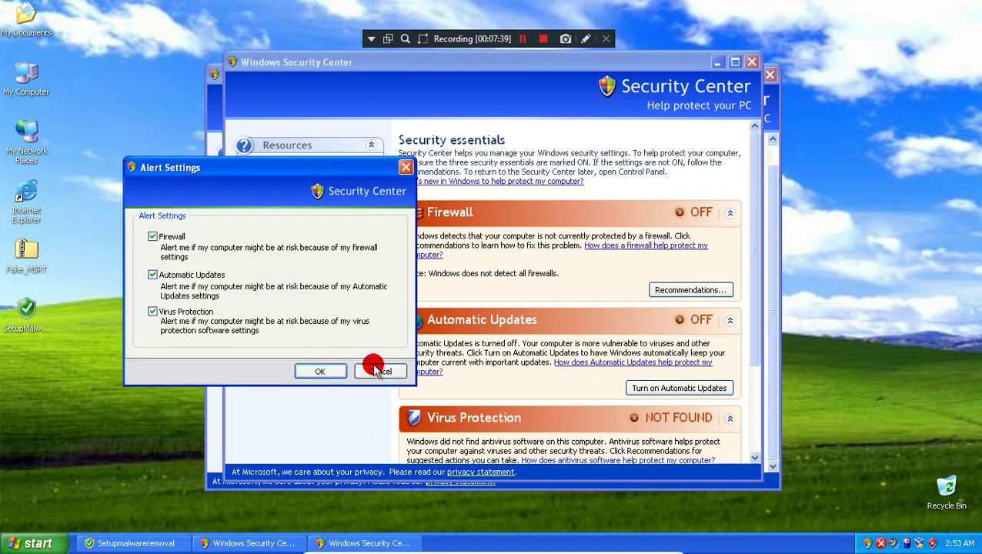
left_click(376, 371)
left_click(748, 63)
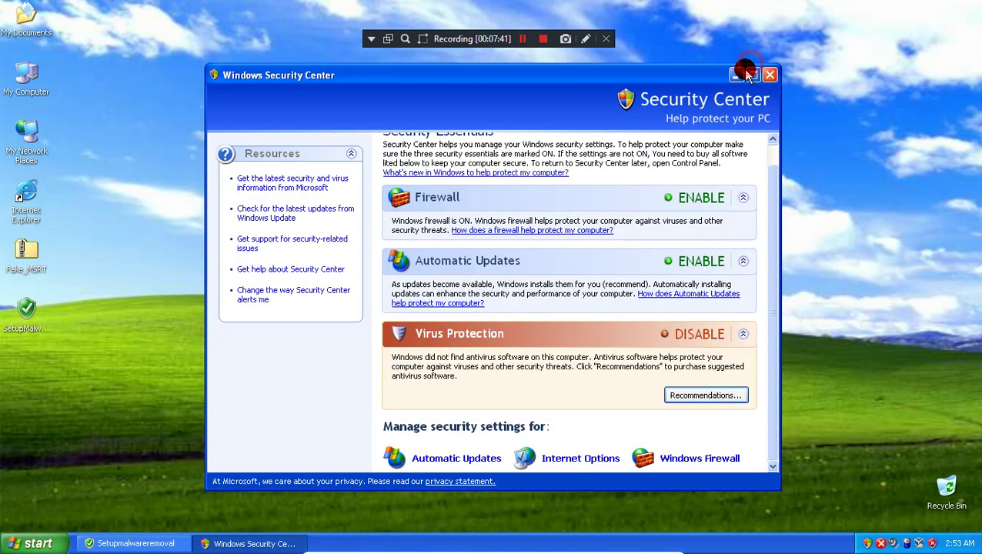
left_click(530, 147)
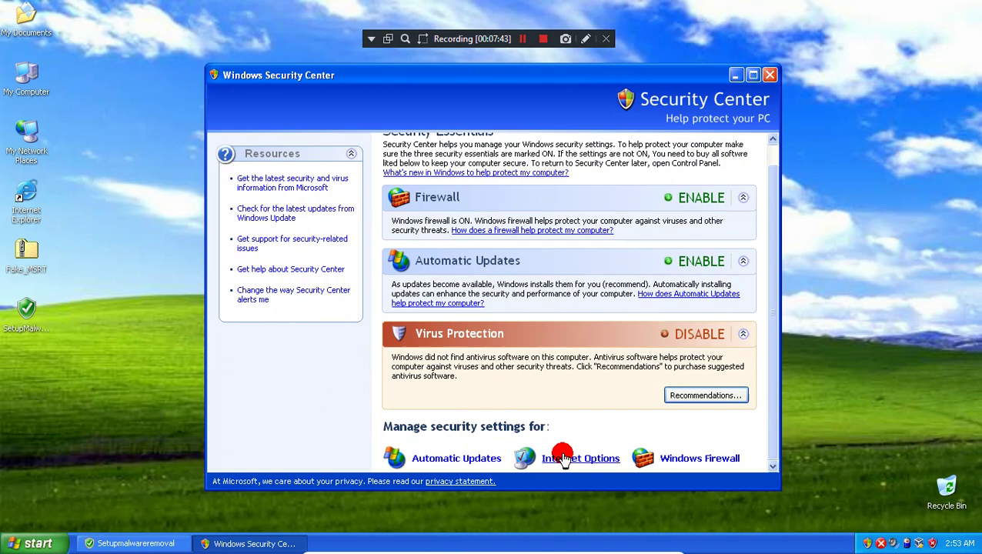
- Browse the Trusted and Restricted sites zones in Internet Options, then close it
left_click(599, 460)
left_click(252, 151)
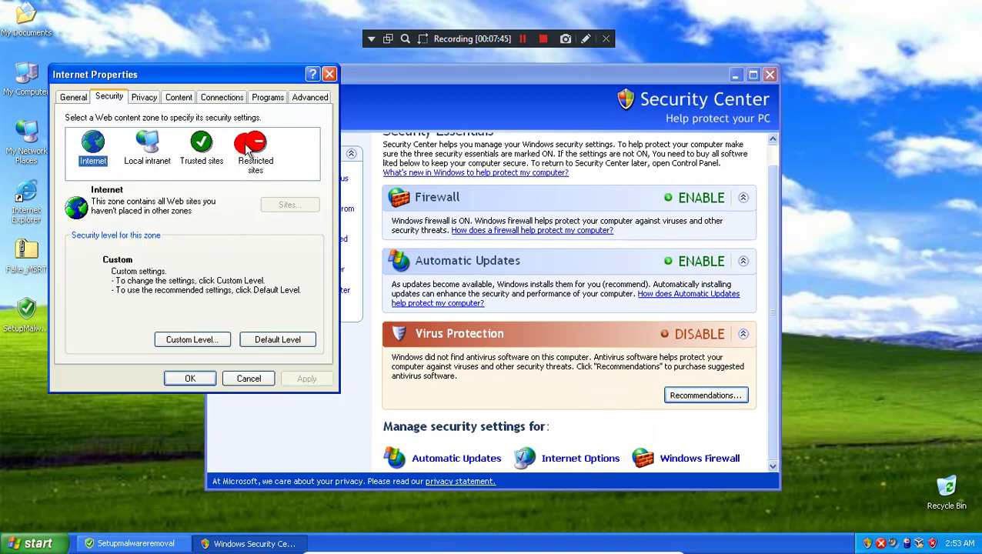
left_click(197, 151)
left_click(250, 153)
left_click(202, 152)
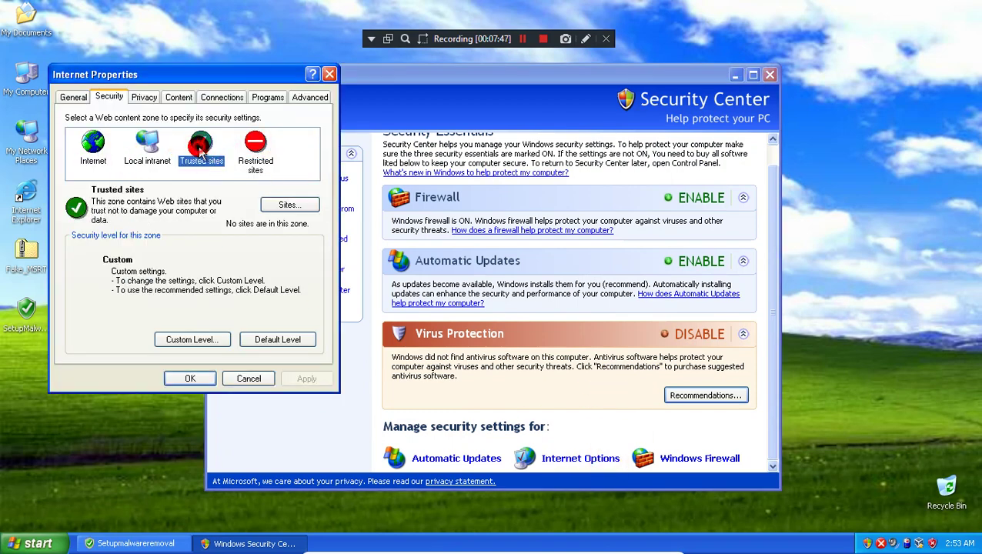
left_click(239, 153)
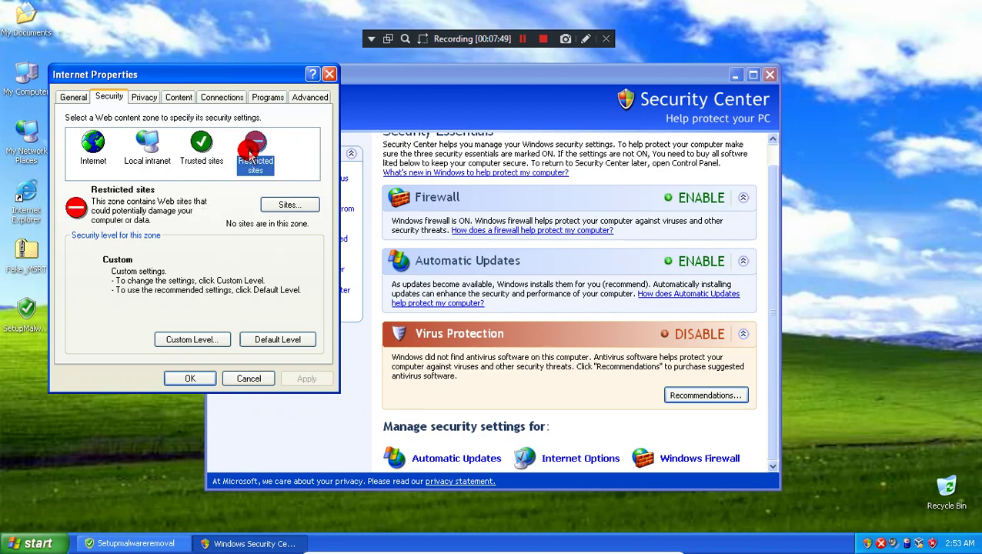
left_click(190, 378)
- Confirm Windows Firewall's Exceptions and General tabs, then reopen Internet Options
left_click(701, 461)
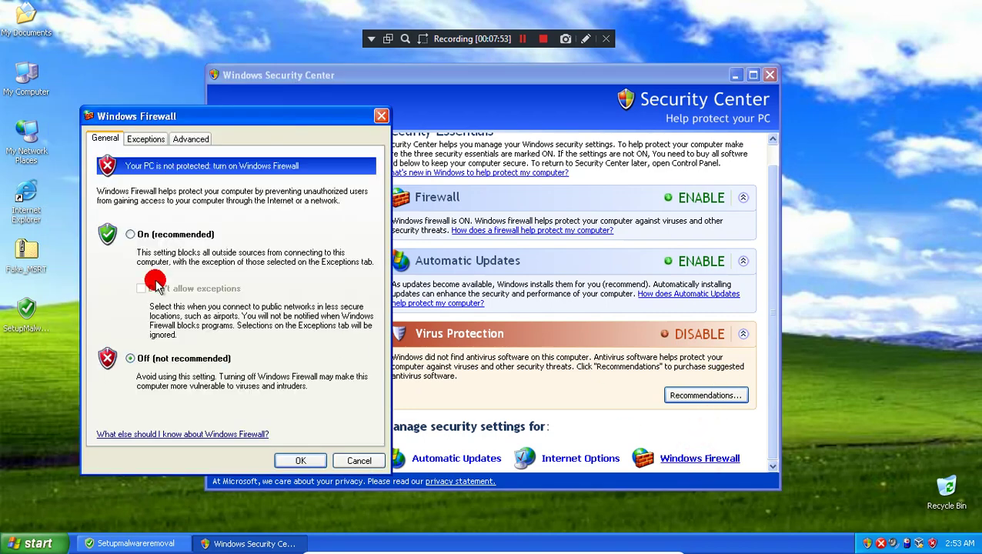
left_click(145, 140)
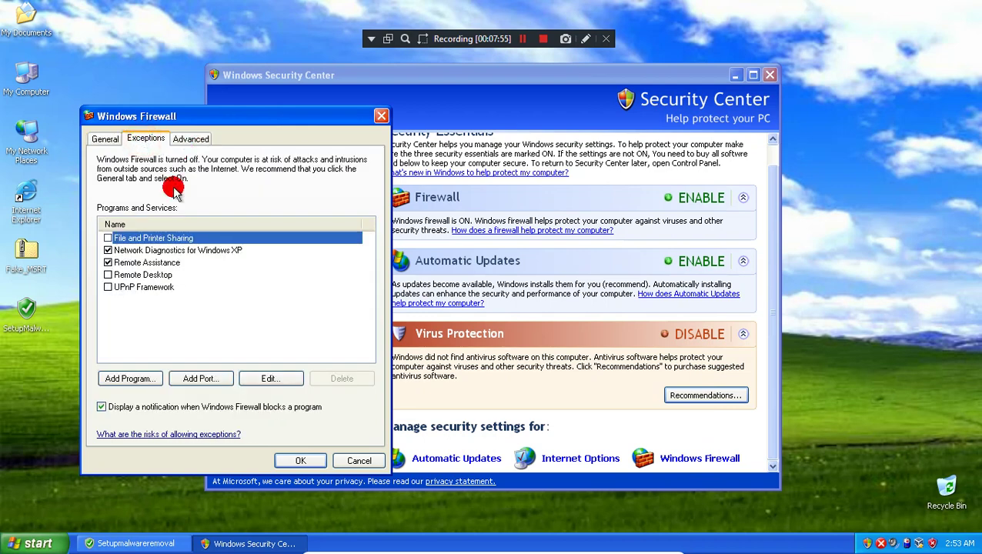
left_click(107, 140)
left_click(377, 120)
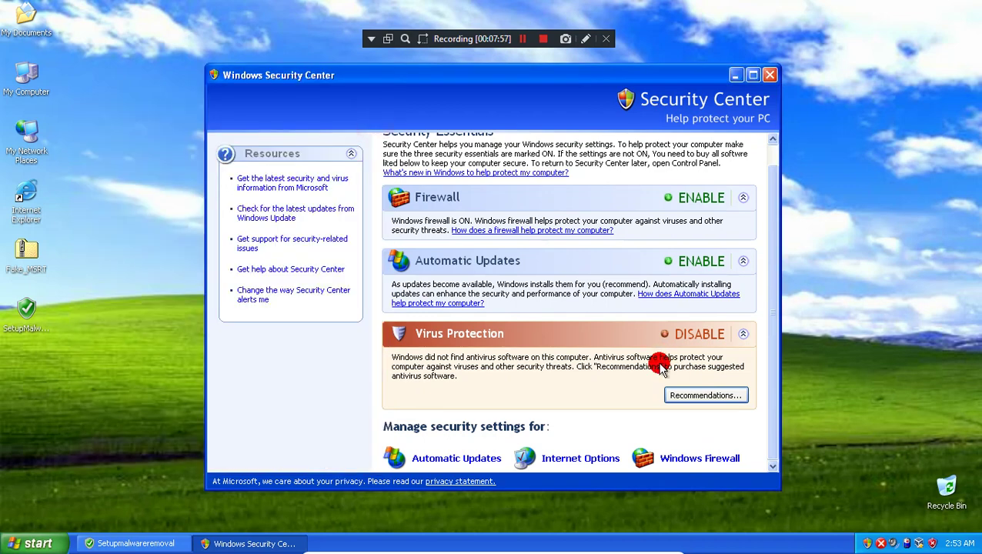
left_click(575, 458)
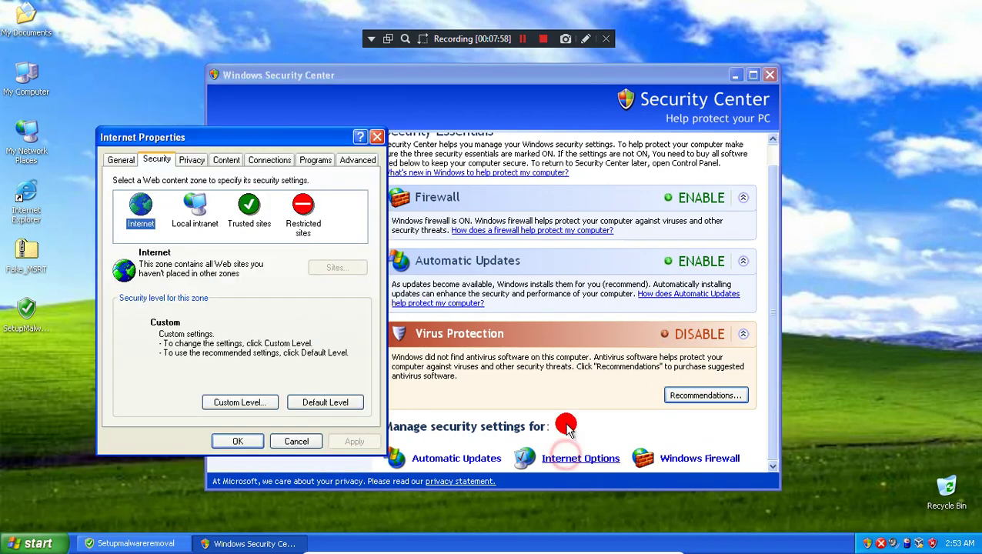
- Compare the Local intranet and Internet zone settings and dismiss the help prompt
left_click(192, 221)
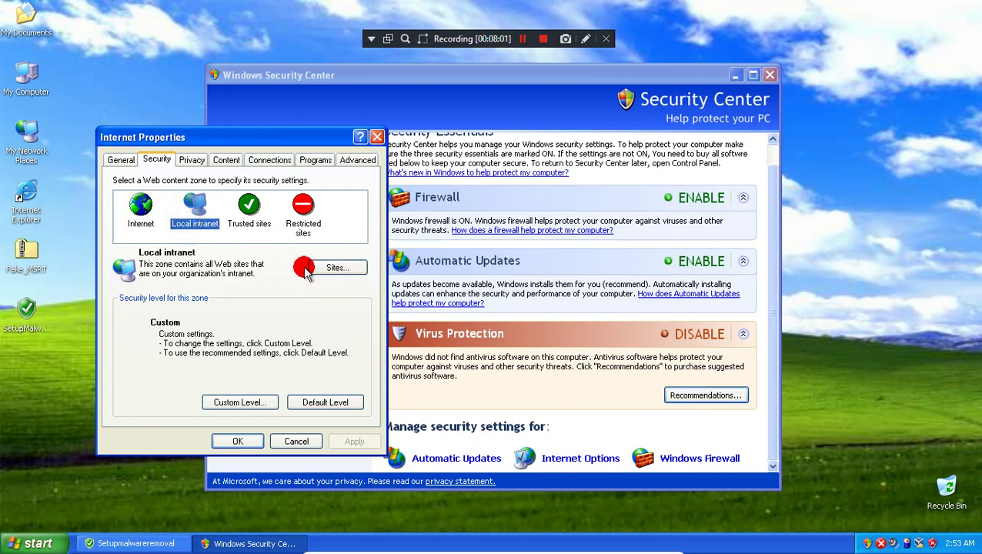
left_click(137, 217)
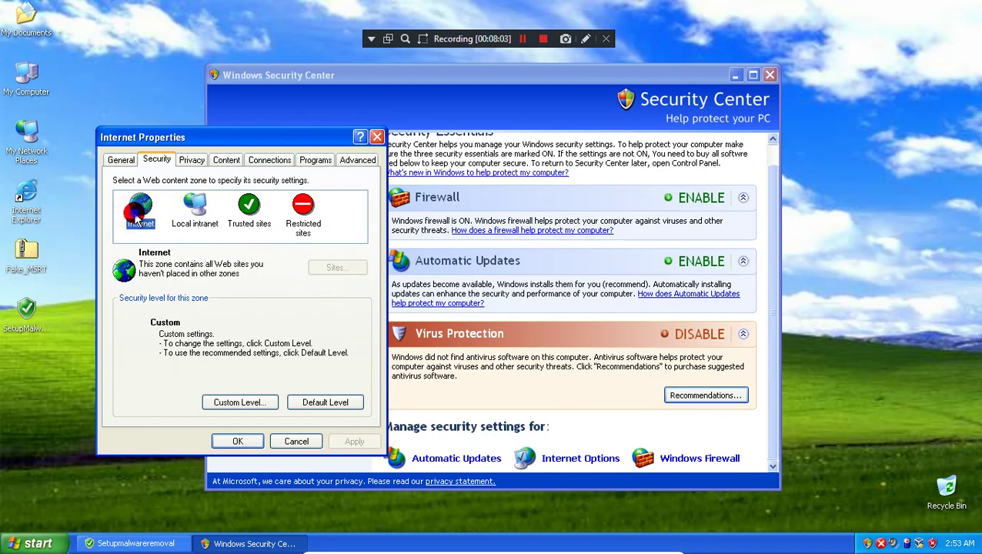
right_click(137, 218)
left_click(187, 161)
- Set privacy to Accept All Cookies, turn off the pop-up blocker, and apply
left_click(189, 161)
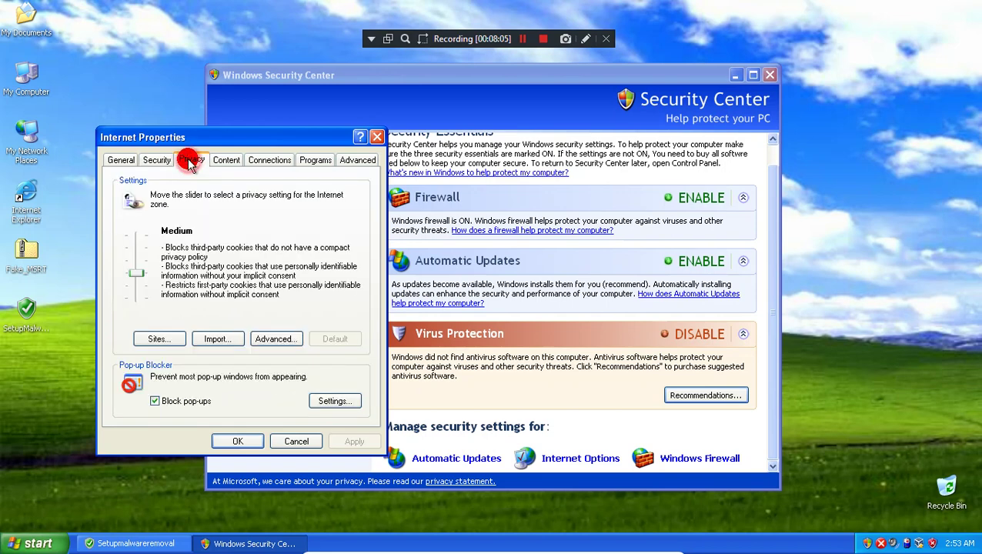
left_click(141, 297)
left_click_drag(147, 297, 150, 308)
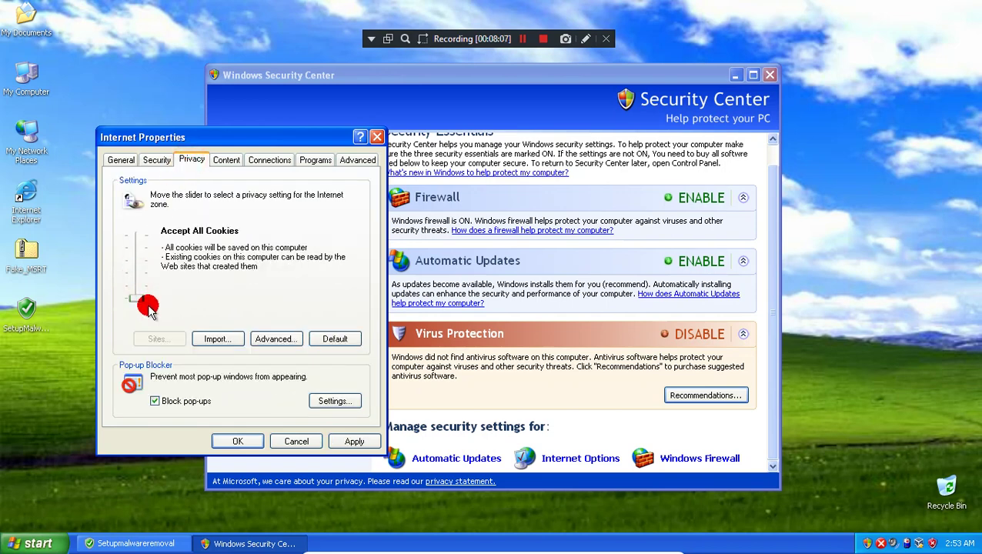
mouse_move(143, 255)
left_mouse_down()
mouse_move(141, 228)
mouse_move(139, 332)
left_mouse_up()
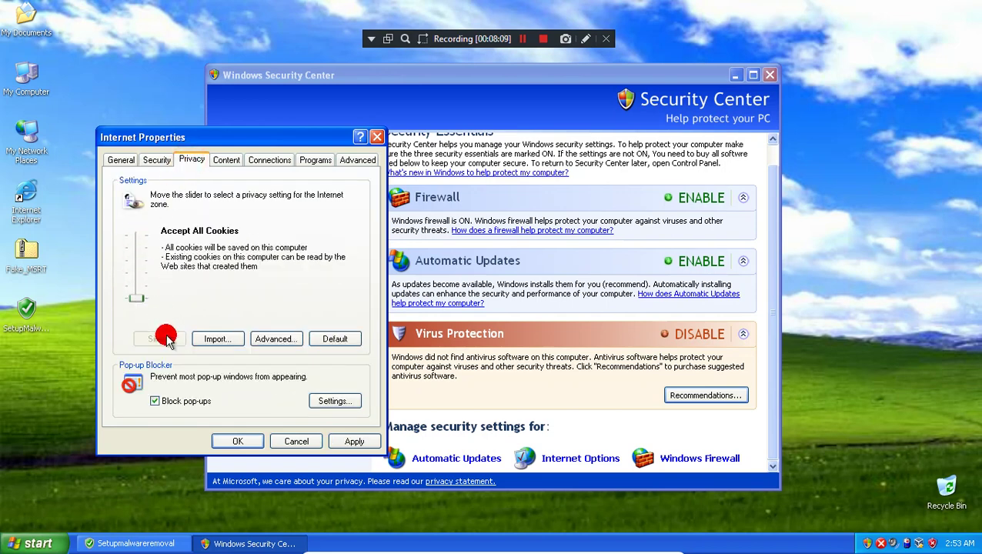
left_click(356, 437)
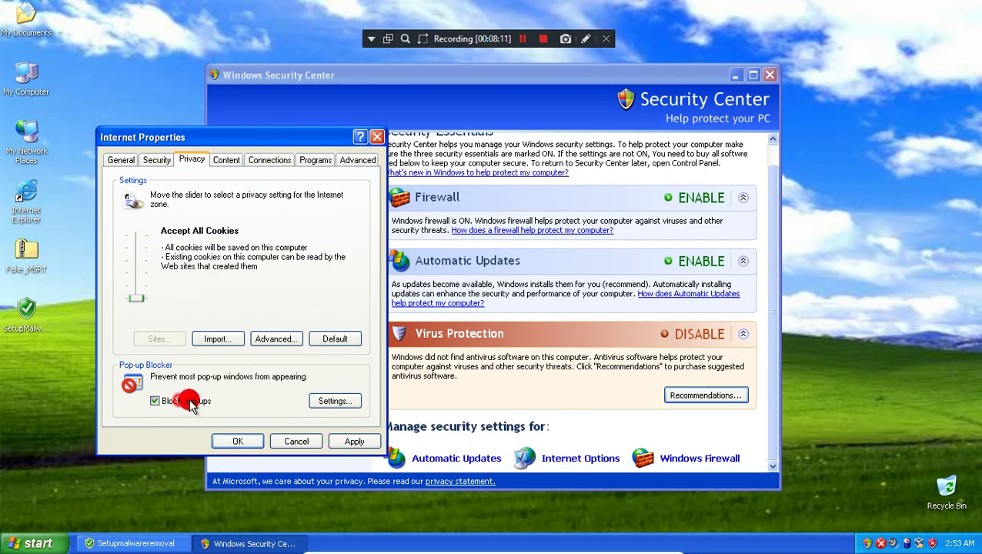
left_click(190, 402)
left_click(356, 442)
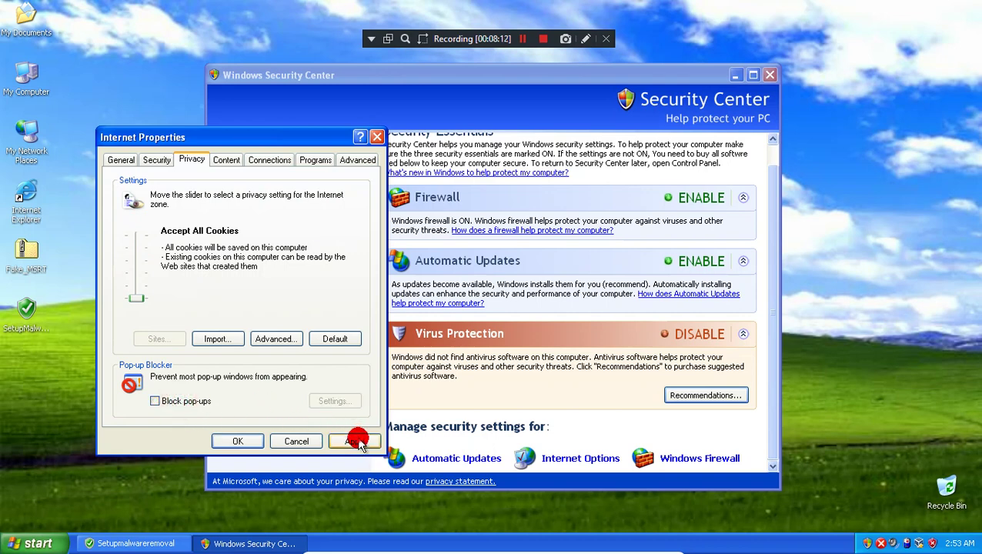
- Look through the Content, Connections, Advanced and Security tabs
left_click(230, 160)
left_click(270, 160)
left_click(358, 159)
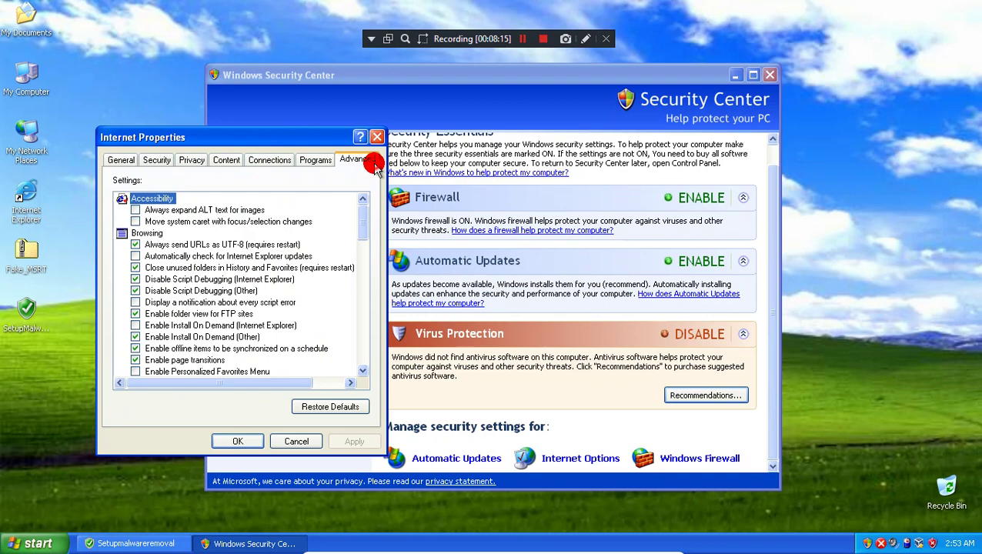
left_click(158, 161)
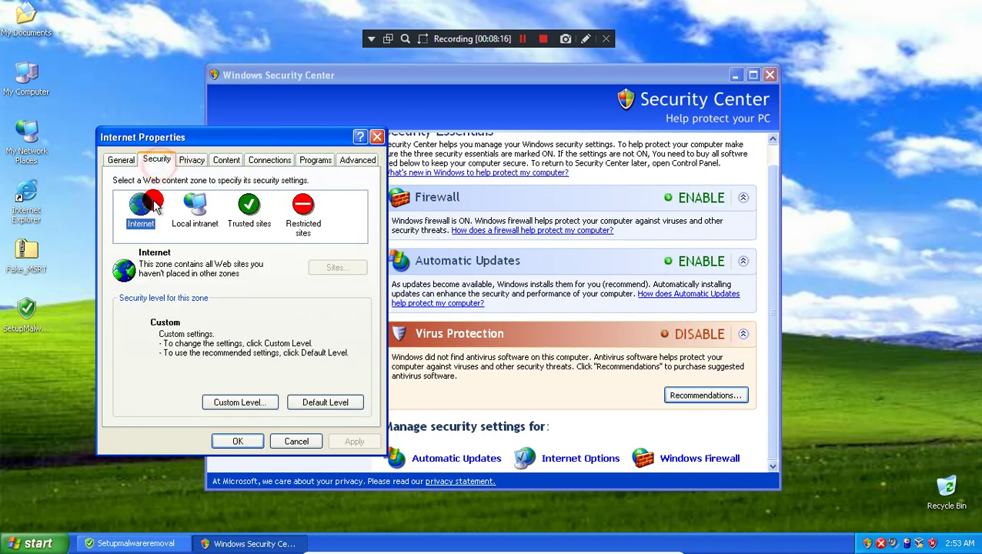
- View and cancel the Local intranet, Restricted and Trusted site lists and custom level settings
left_click(195, 206)
left_click(337, 267)
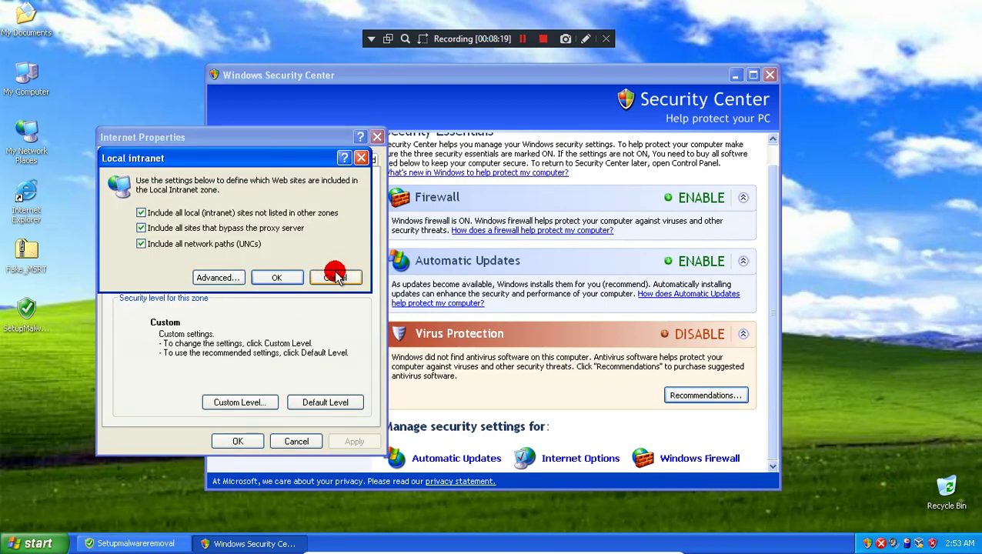
left_click(337, 278)
left_click(301, 222)
left_click(338, 271)
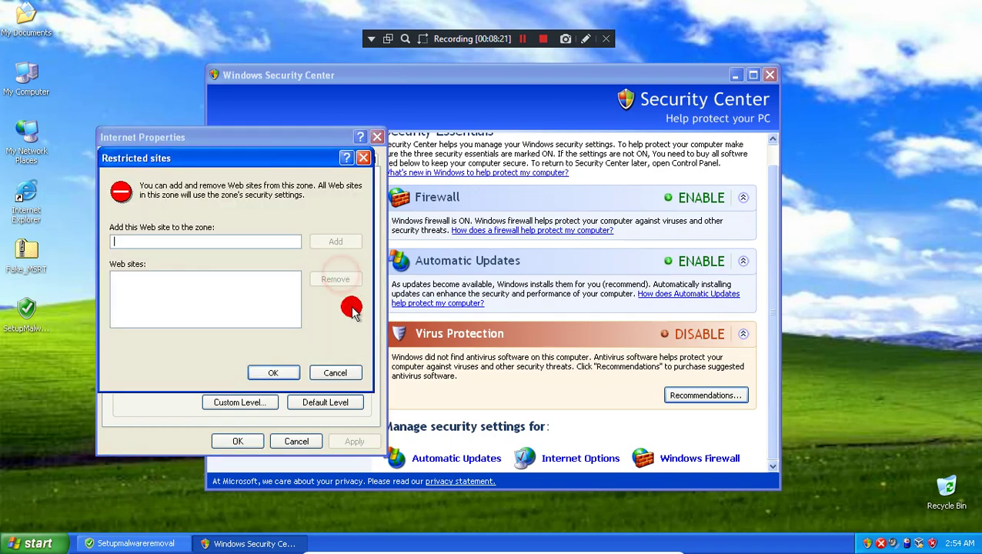
left_click(353, 370)
left_click(241, 208)
left_click(331, 267)
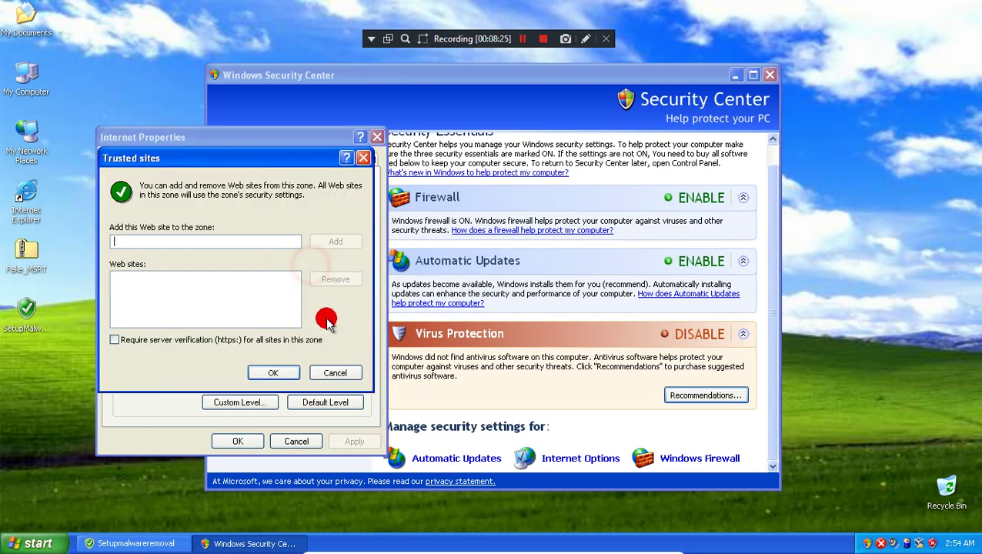
left_click(335, 373)
left_click(264, 407)
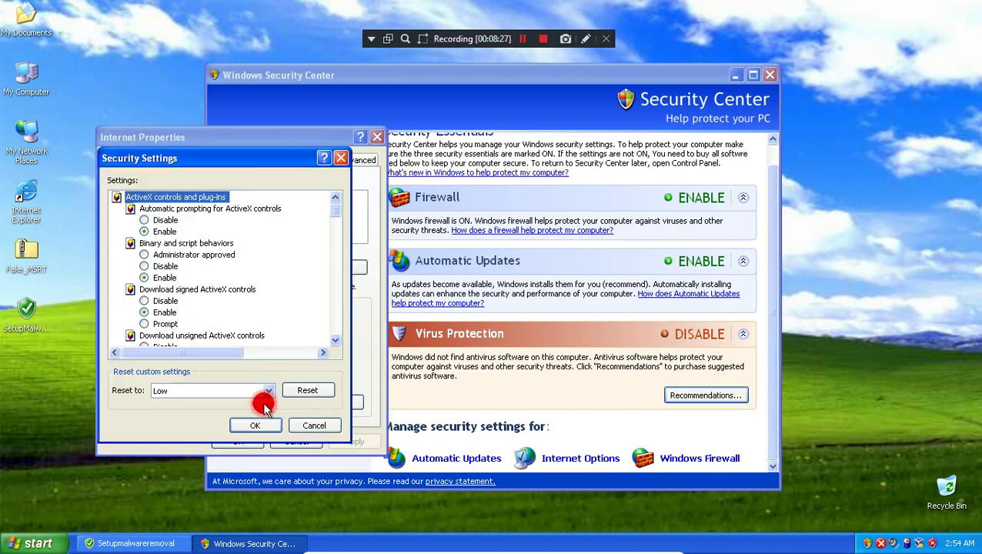
left_click(311, 423)
- Reselect the Internet zone, return to General, and close Internet Properties with OK
left_click(144, 208)
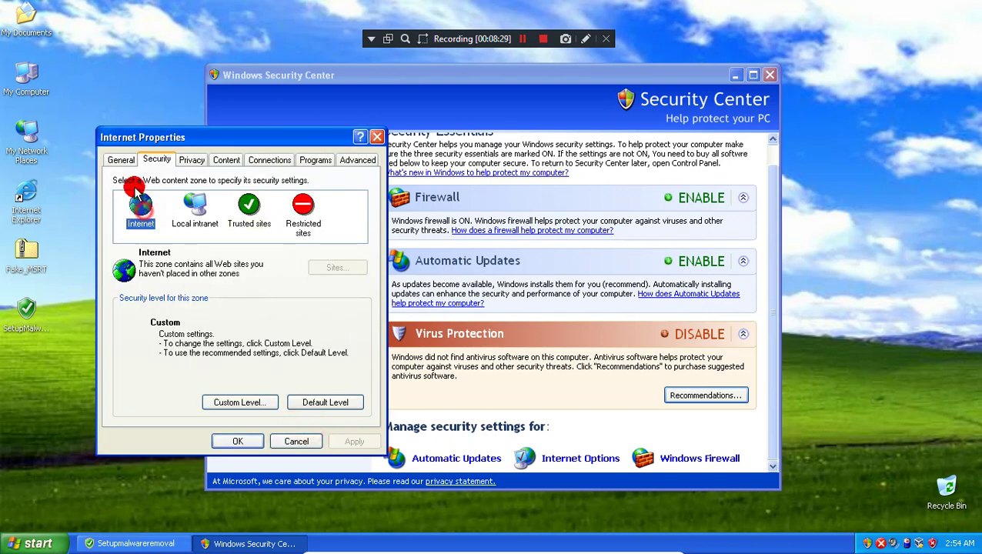
left_click(121, 160)
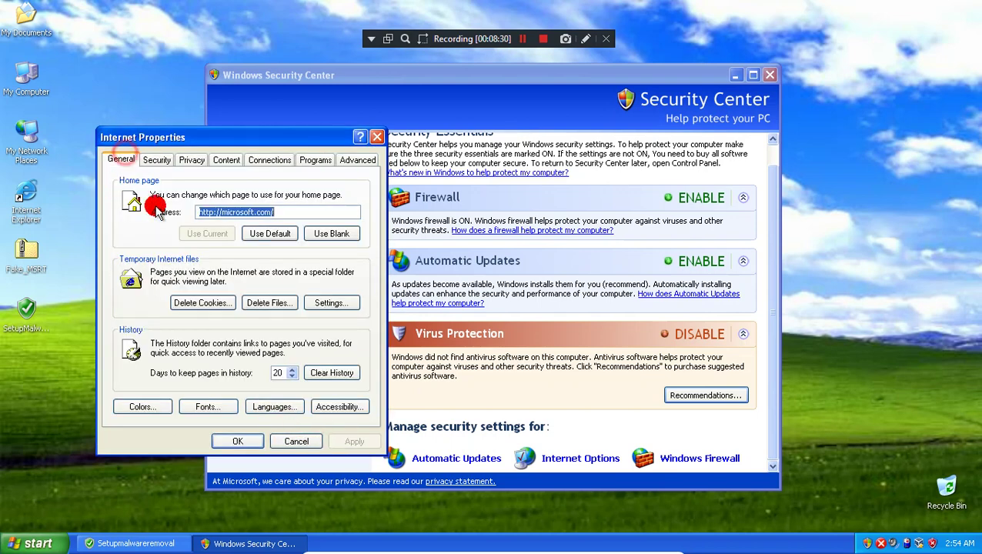
left_click(248, 442)
key("super")
left_click(110, 128)
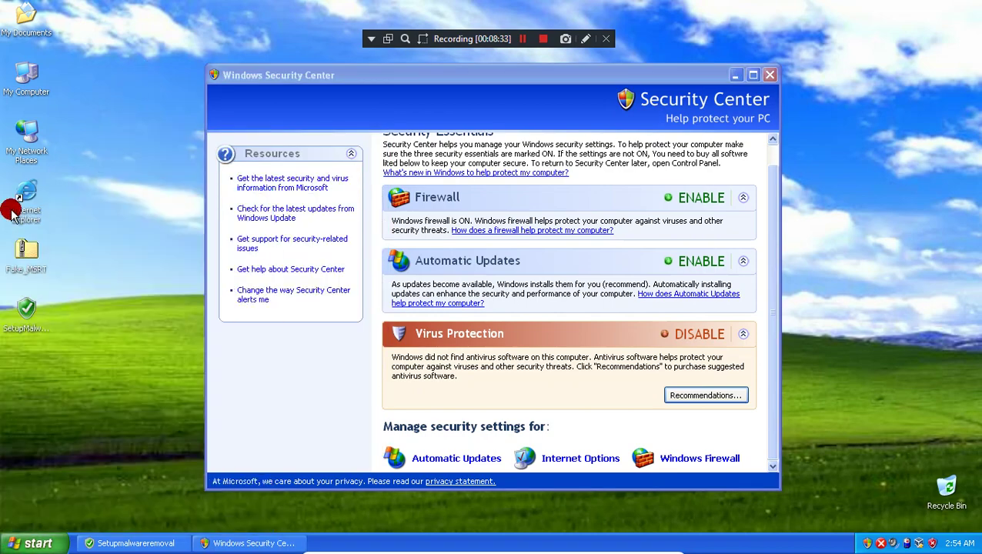
- Launch Internet Explorer and load the cartoon-blogger-rafaell blog address
double_click(17, 214)
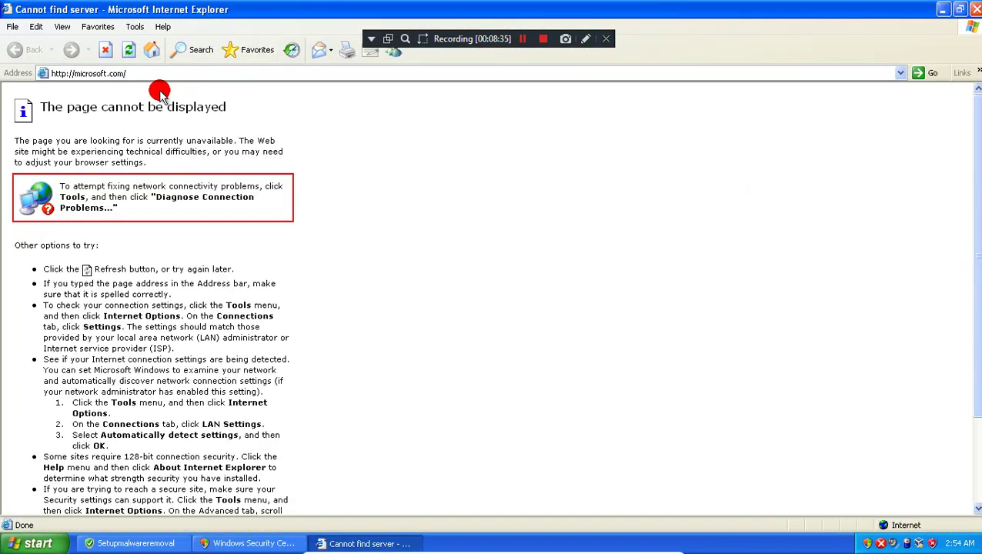
left_click(155, 77)
type("ca")
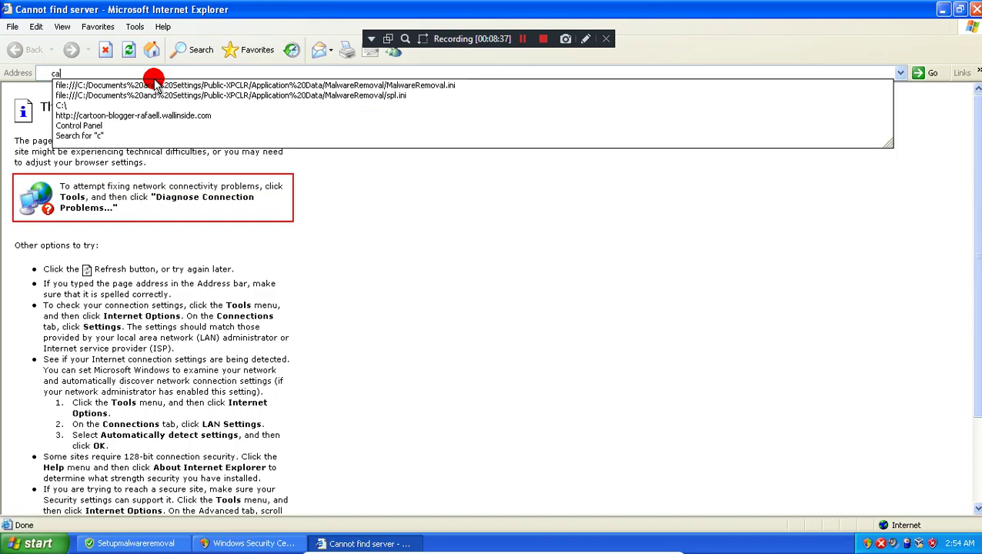
key("Return")
scroll(75, 322, "down", 15)
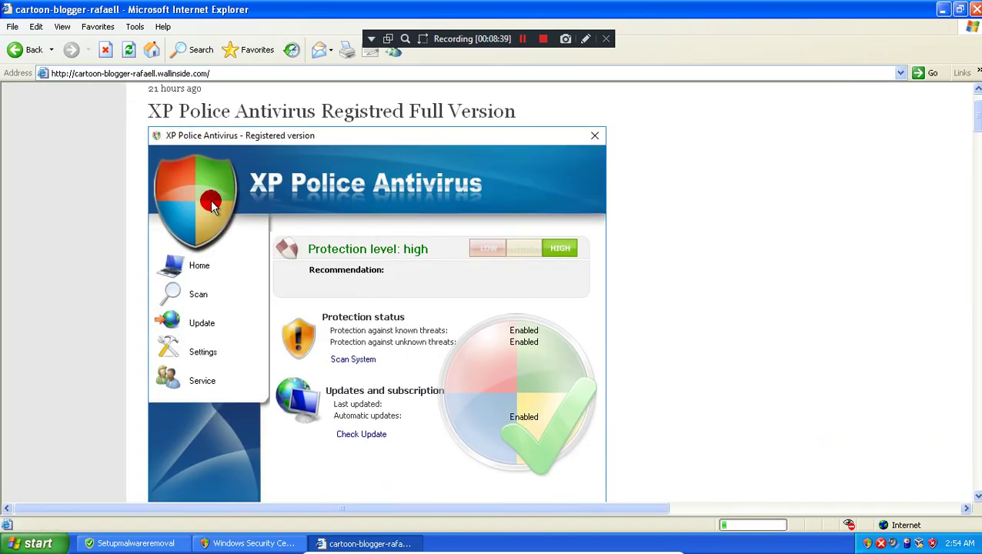
scroll(75, 322, "down", 15)
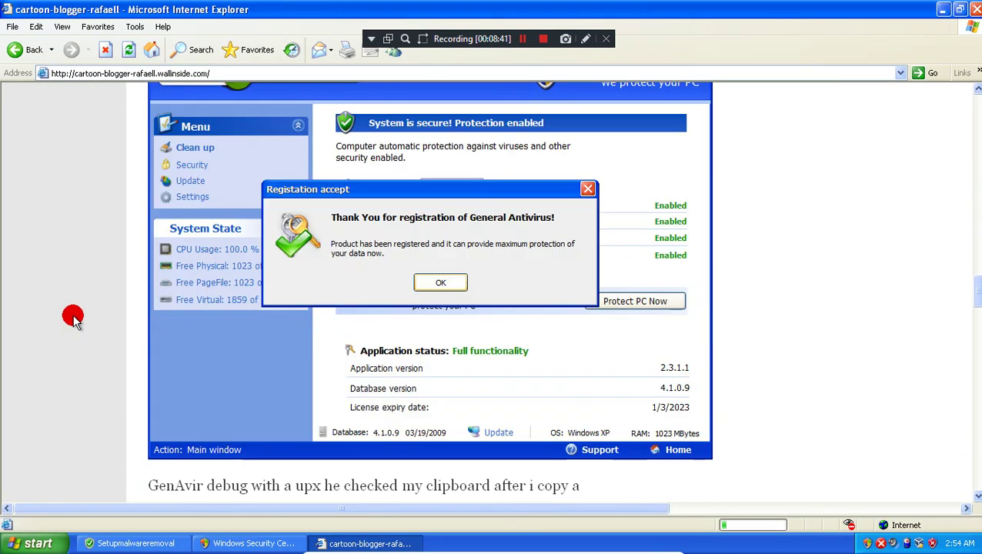
scroll(64, 300, "down", 4)
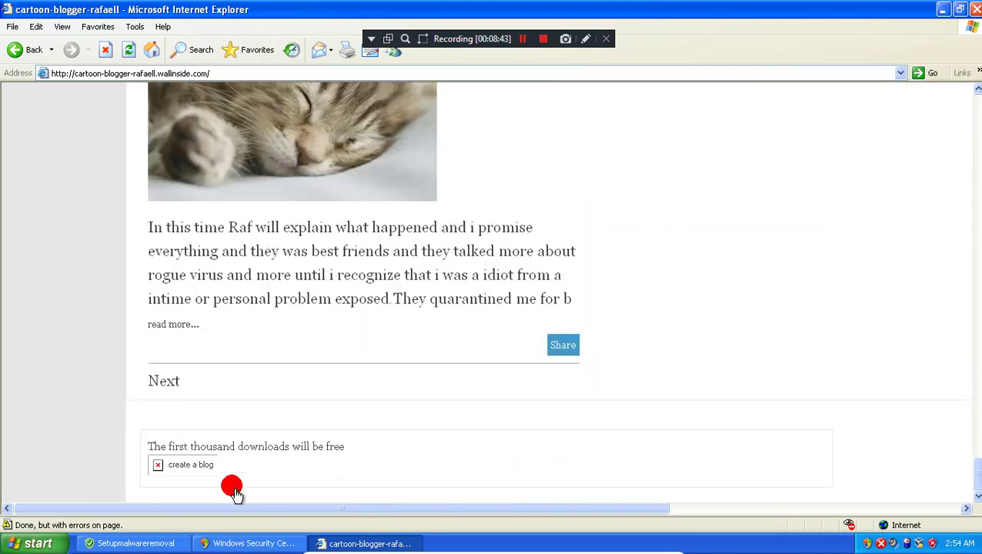
- Page through to the blog's third page of posts and open a post's share link
left_click(165, 387)
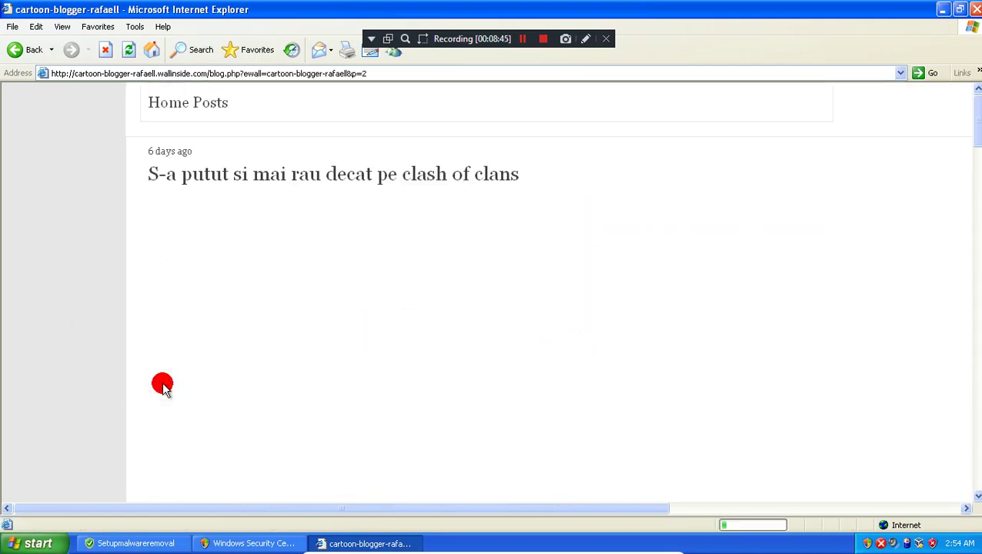
scroll(154, 378, "down", 20)
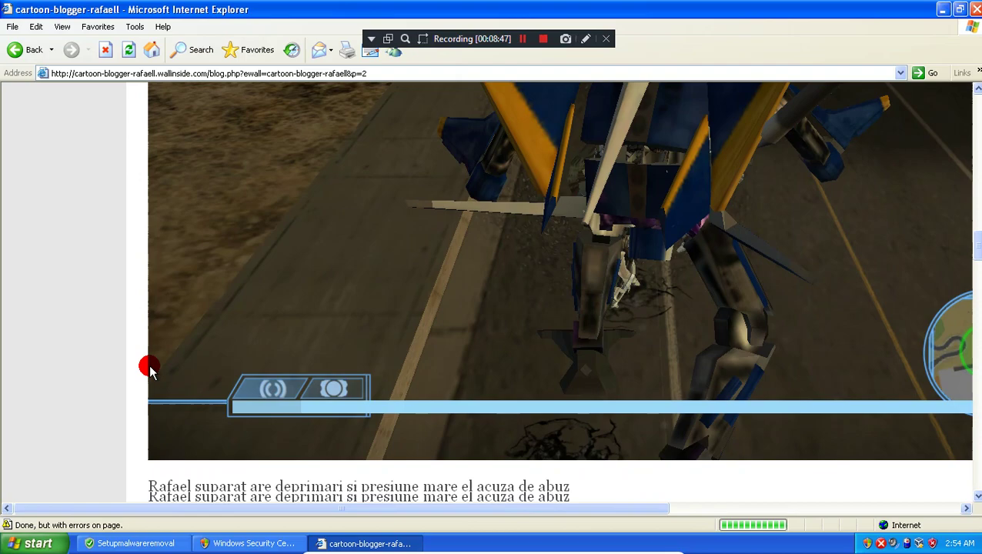
scroll(150, 370, "down", 20)
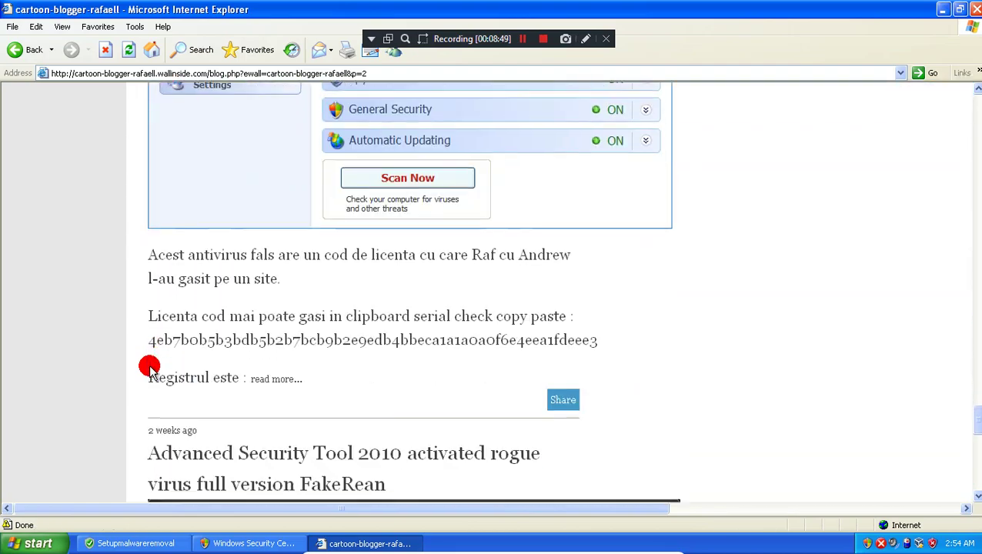
scroll(149, 367, "down", 3)
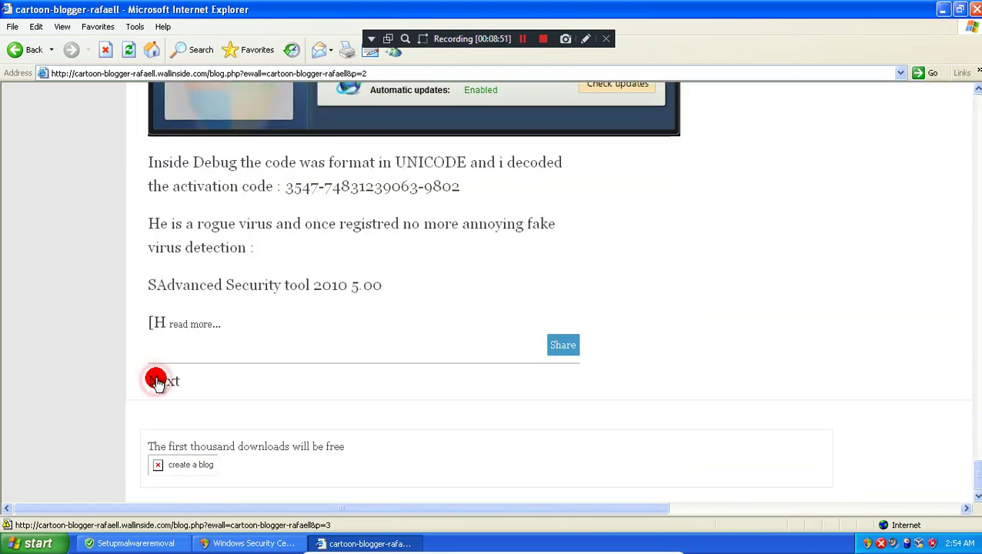
left_click(156, 381)
scroll(492, 285, "down", 6)
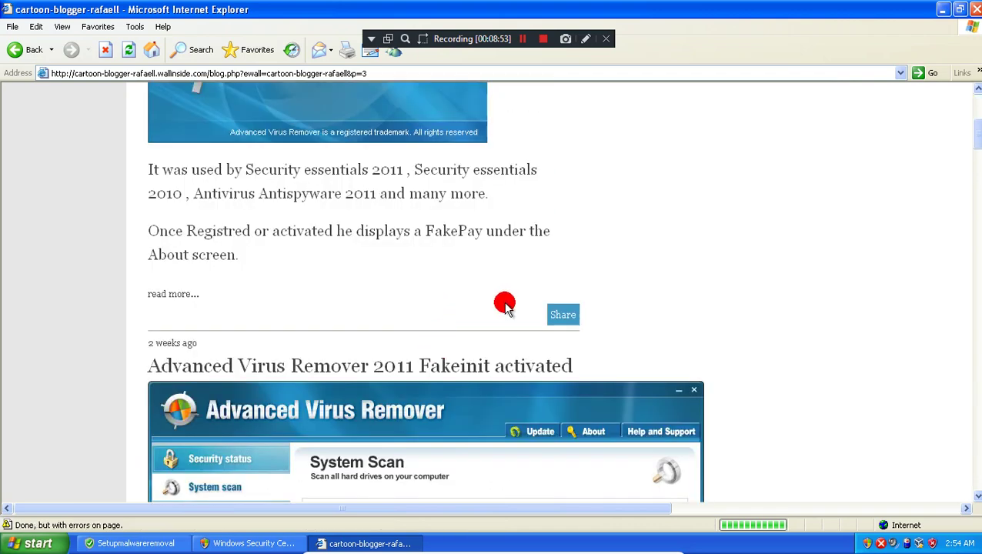
left_click(564, 315)
- Close Internet Explorer, read What's new in Windows security, then close Help and Security Center
left_click(974, 9)
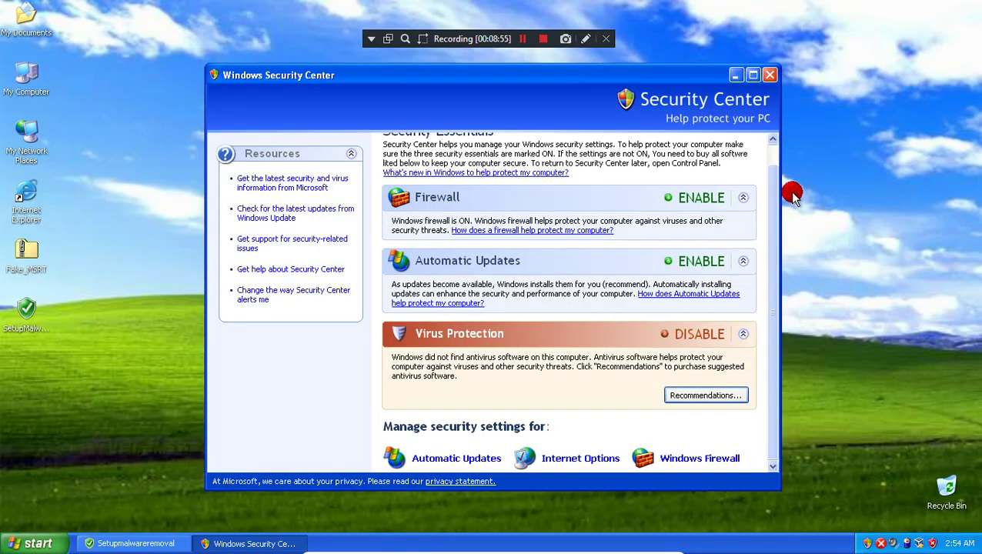
scroll(776, 245, "up", 1)
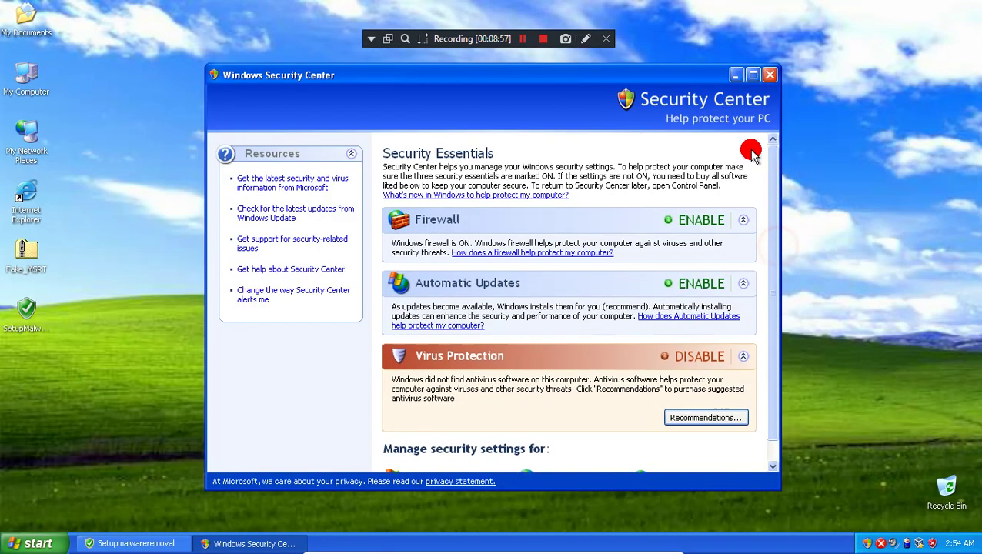
left_click(535, 197)
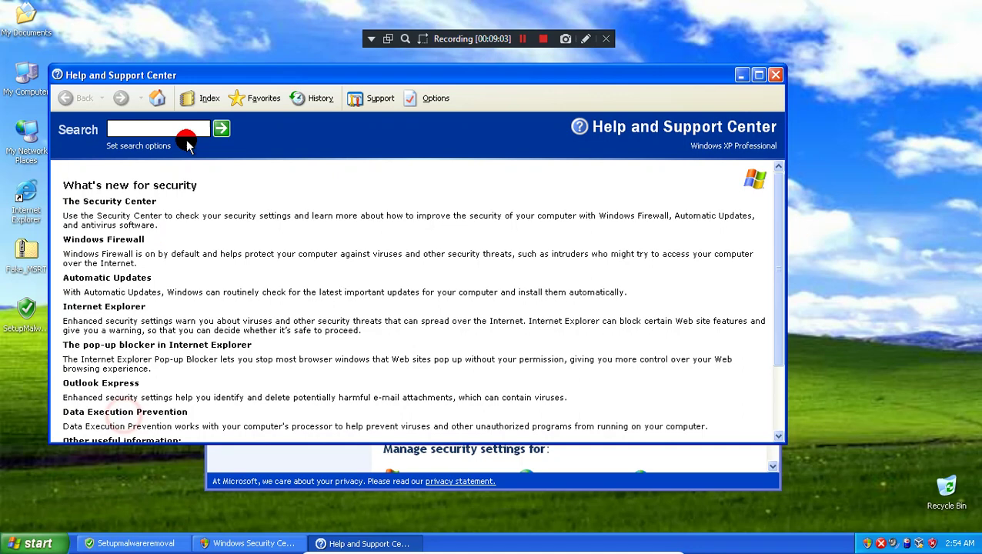
left_click(776, 80)
scroll(774, 315, "down", 1)
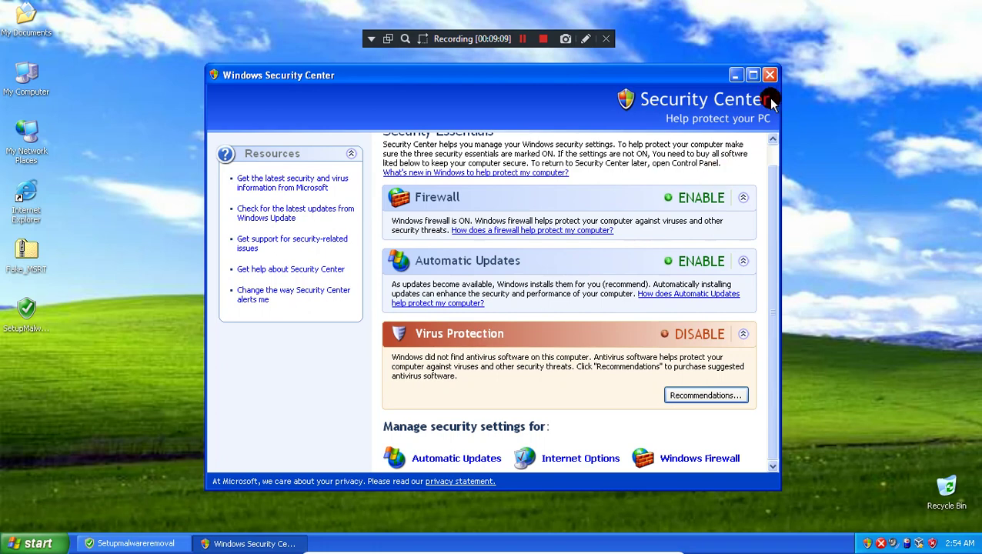
left_click(770, 78)
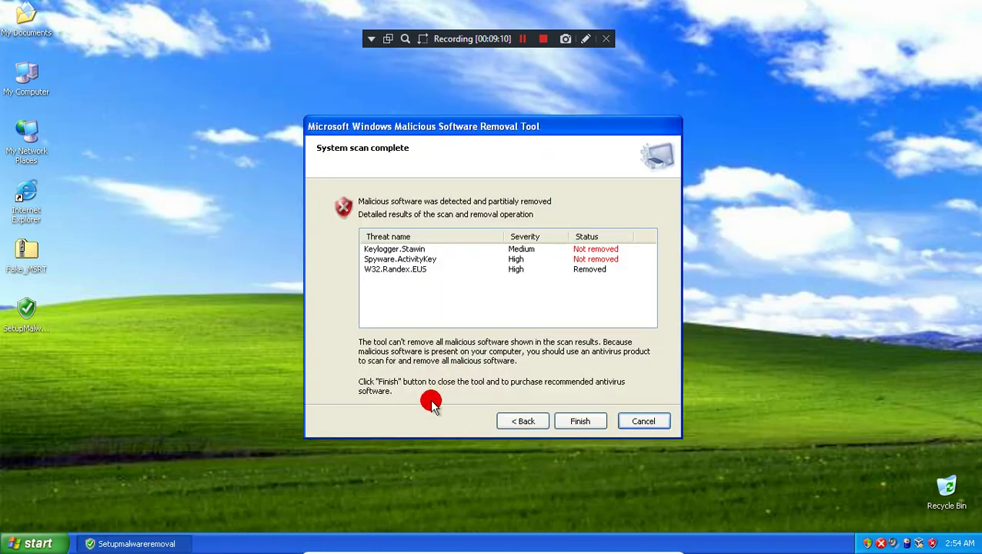
- Start the fake tool's quick scan, check MalwareRemoval in msconfig's Startup list, then close msconfig
left_click(531, 423)
left_click(592, 426)
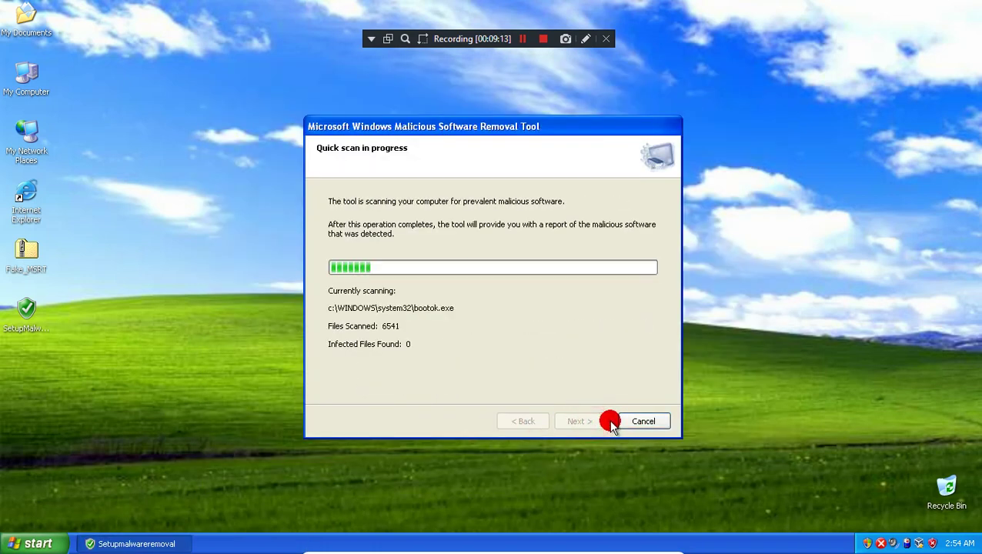
key("super+r")
type("msconfig")
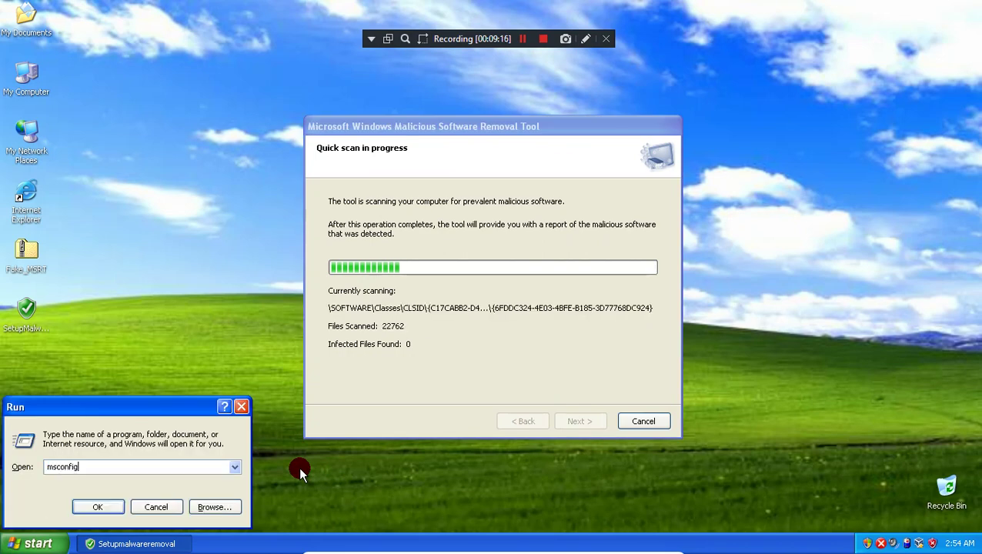
key("Return")
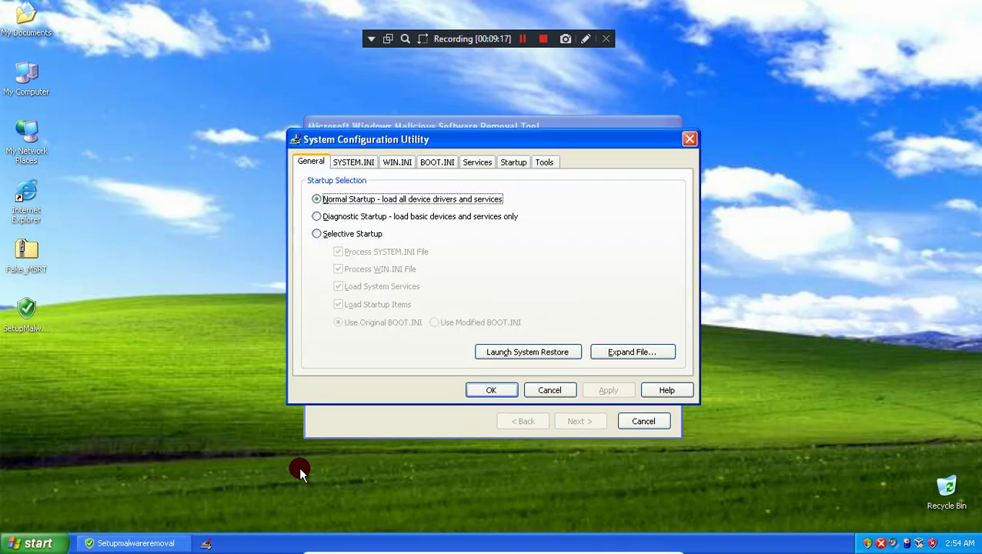
left_click(514, 162)
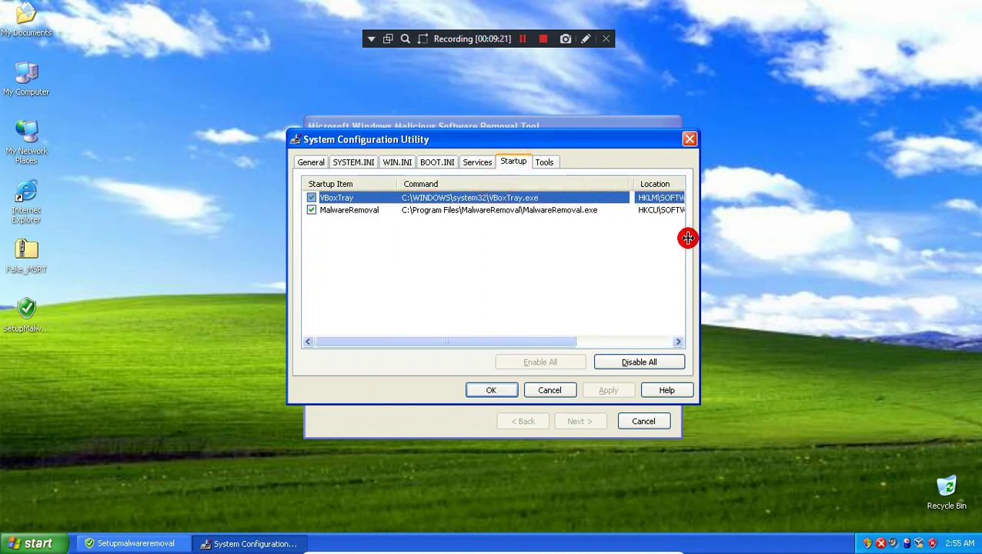
left_click_drag(535, 184, 494, 214)
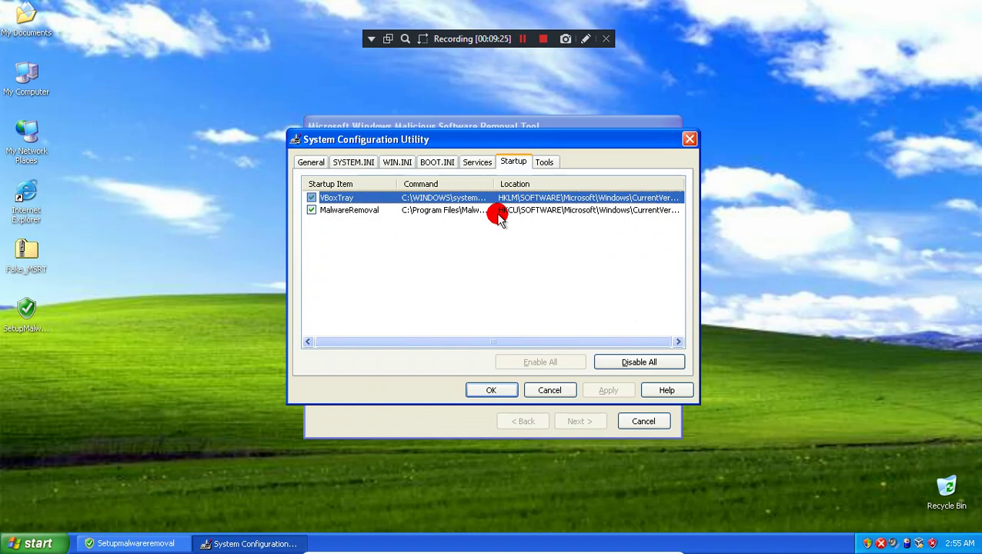
left_click(686, 141)
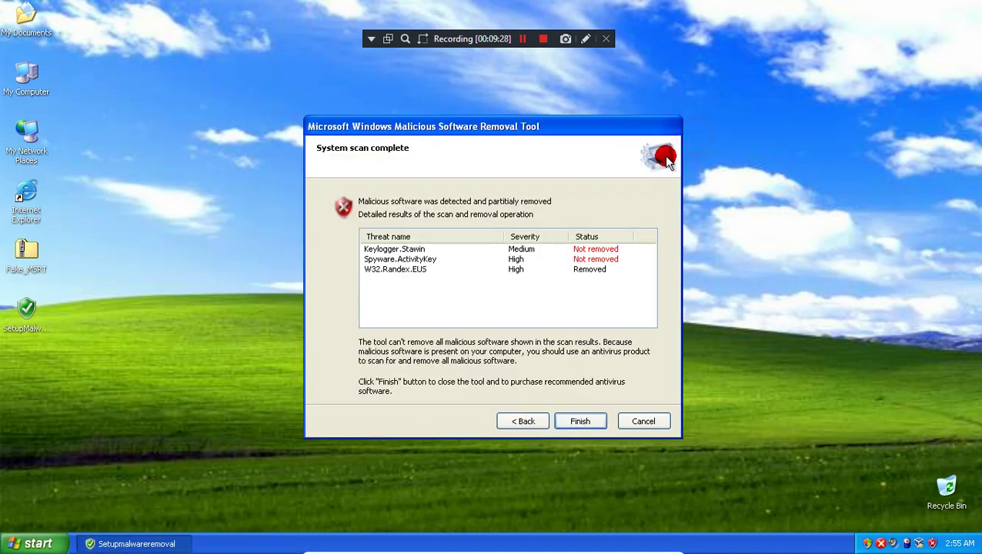
left_click(631, 423)
right_click(472, 224)
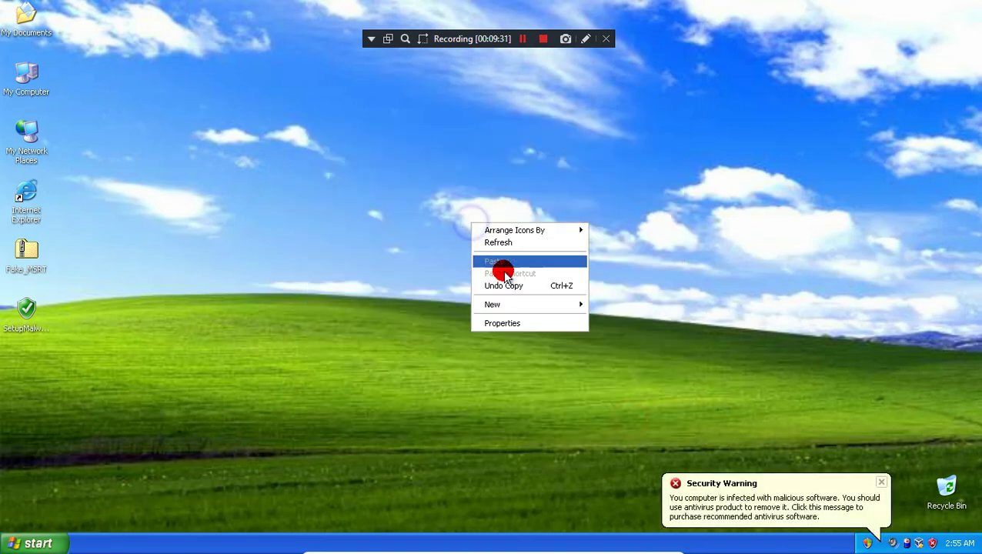
left_click(498, 242)
left_click(870, 510)
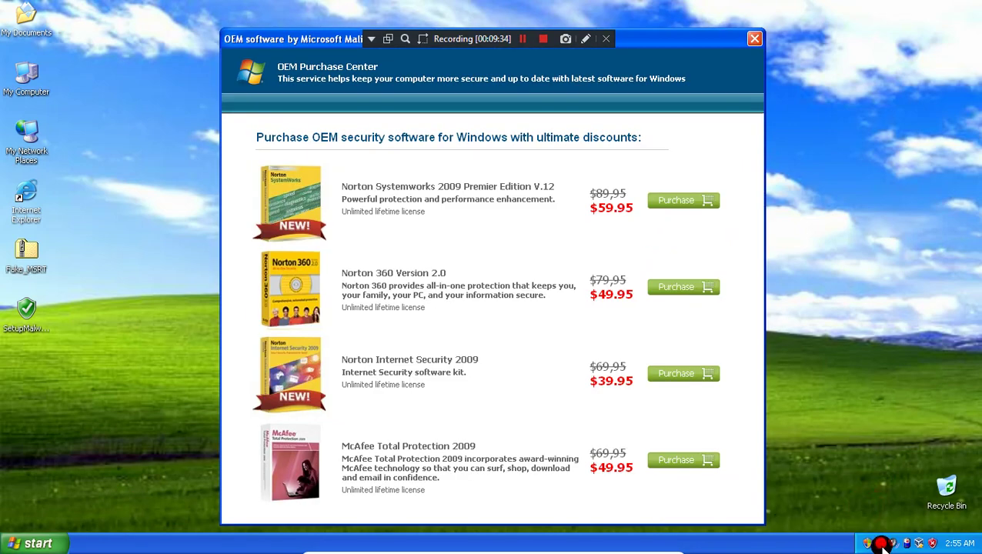
left_click(882, 544)
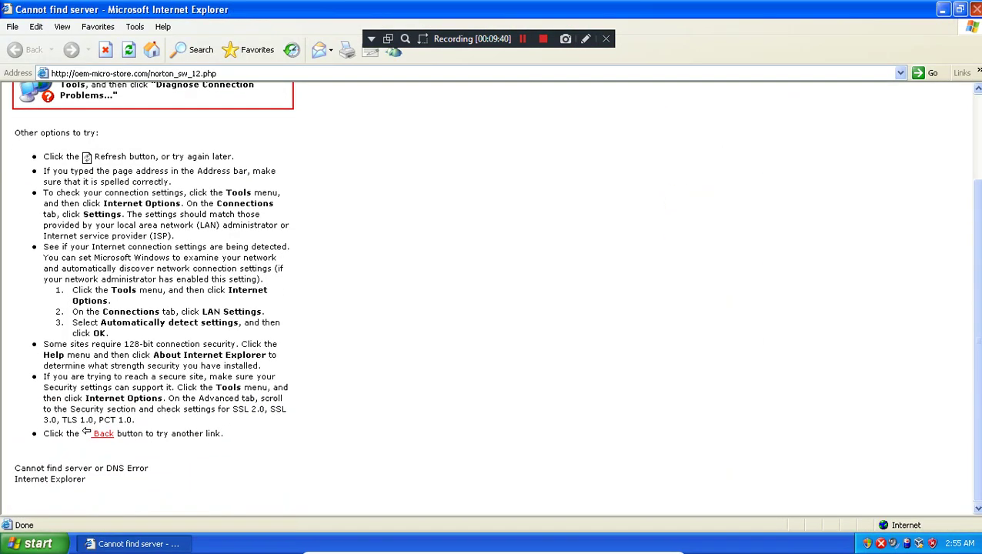
key("alt+F4")
left_click(660, 297)
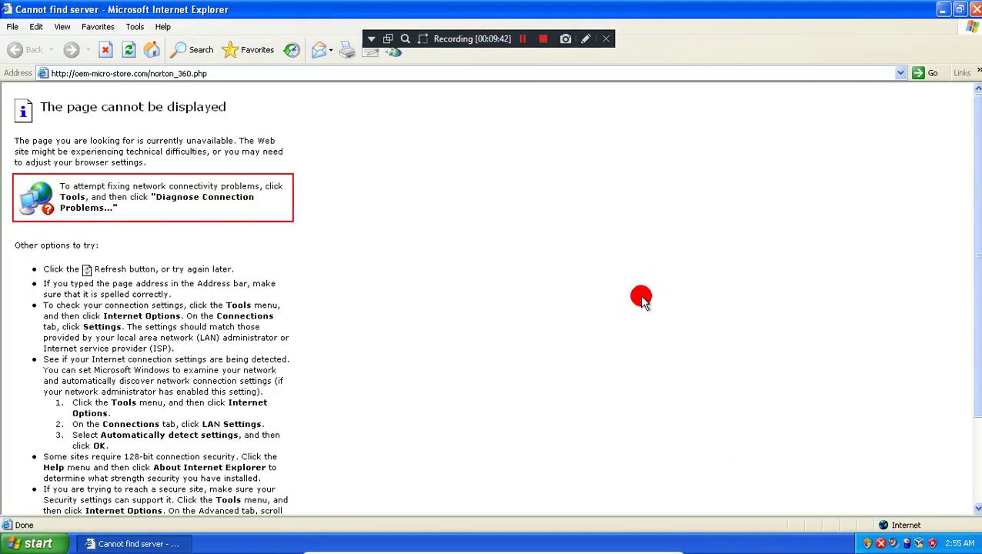
key("alt+F4")
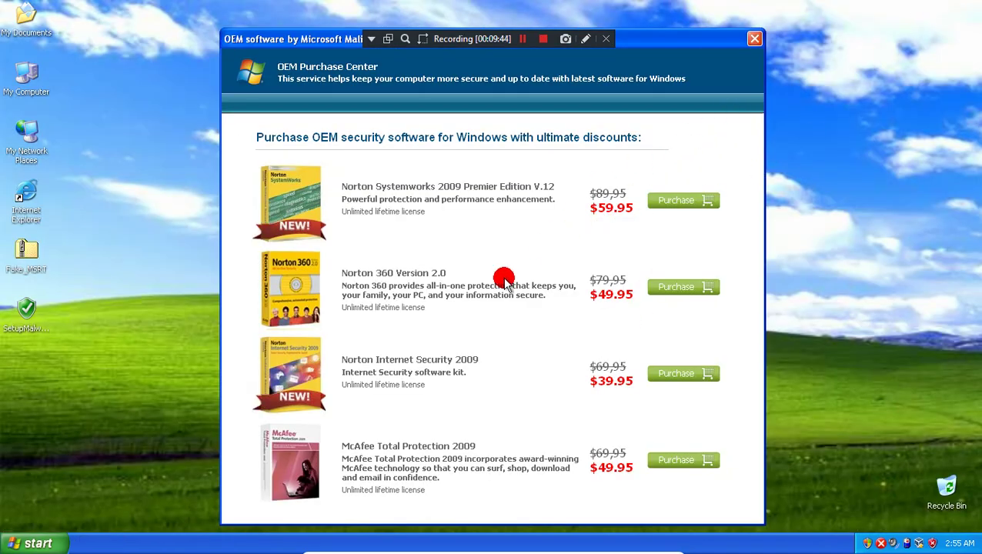
left_click(756, 43)
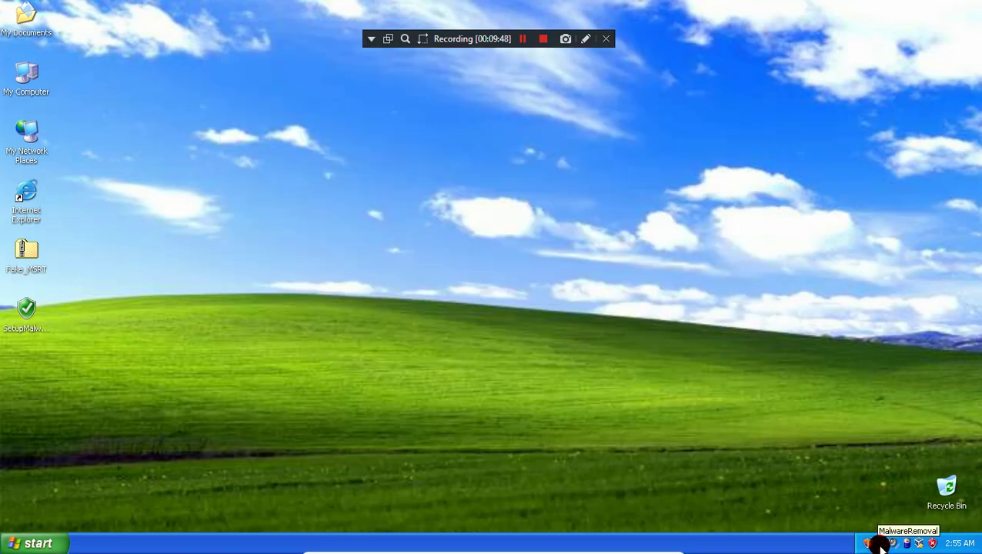
- Open and close Security Center from the tray, then log off Windows
double_click(930, 543)
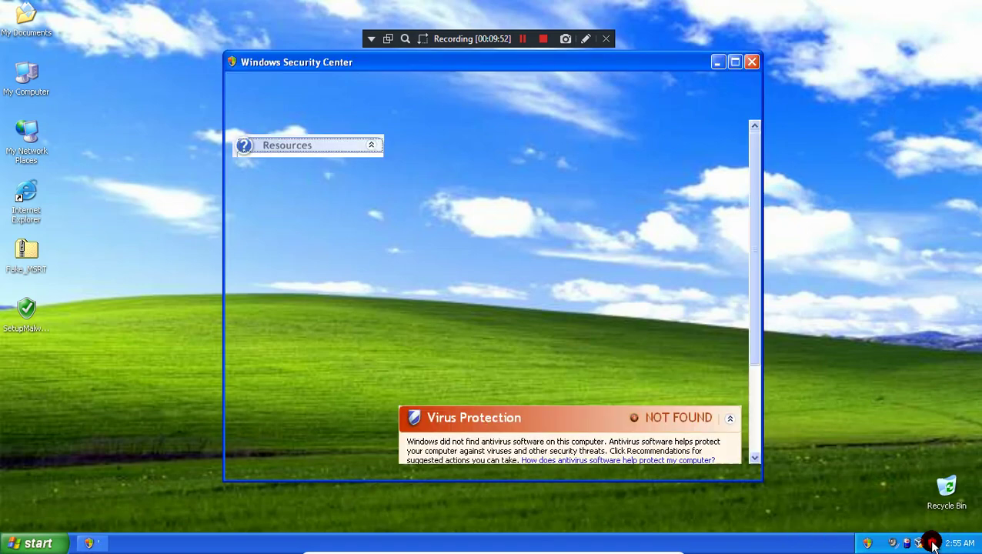
left_click(751, 62)
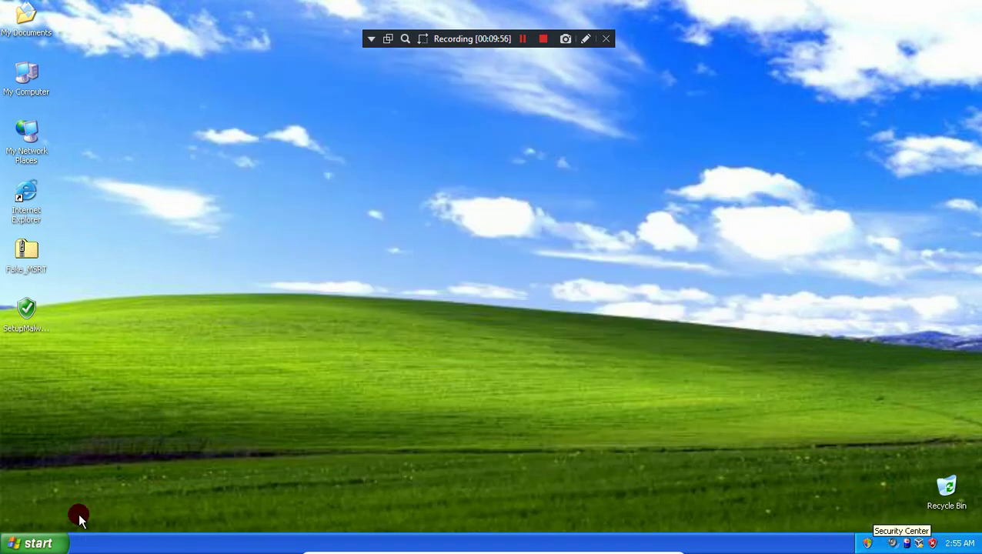
left_click(8, 546)
left_click(130, 519)
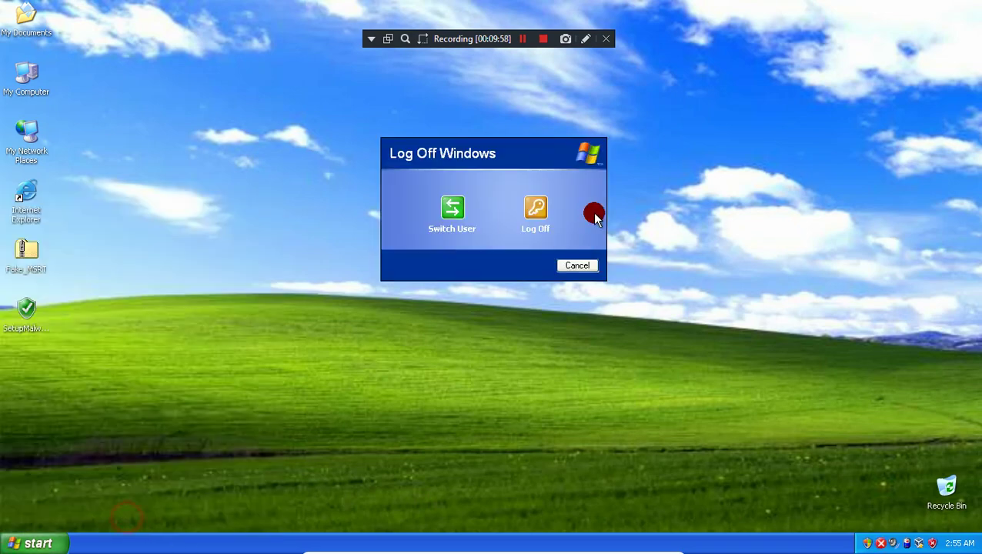
left_click(539, 209)
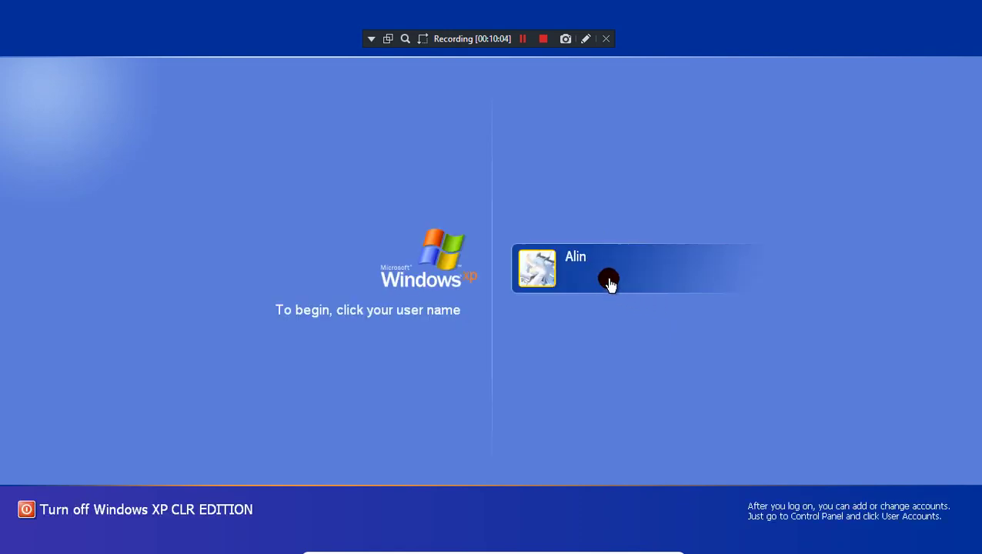
- Log back in, dismiss the computer-at-risk warning, and start the fake tool's scan
left_click(610, 280)
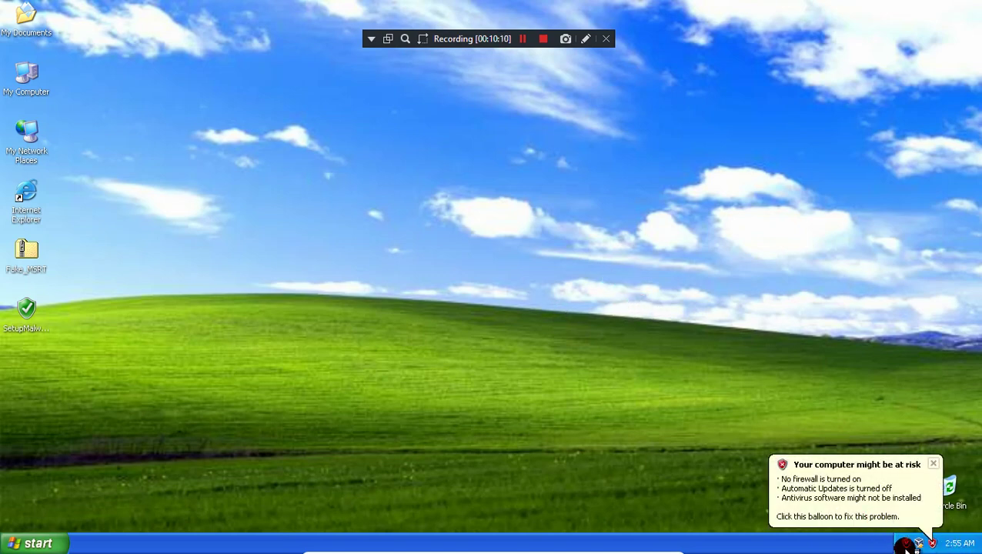
left_click(935, 469)
right_click(758, 545)
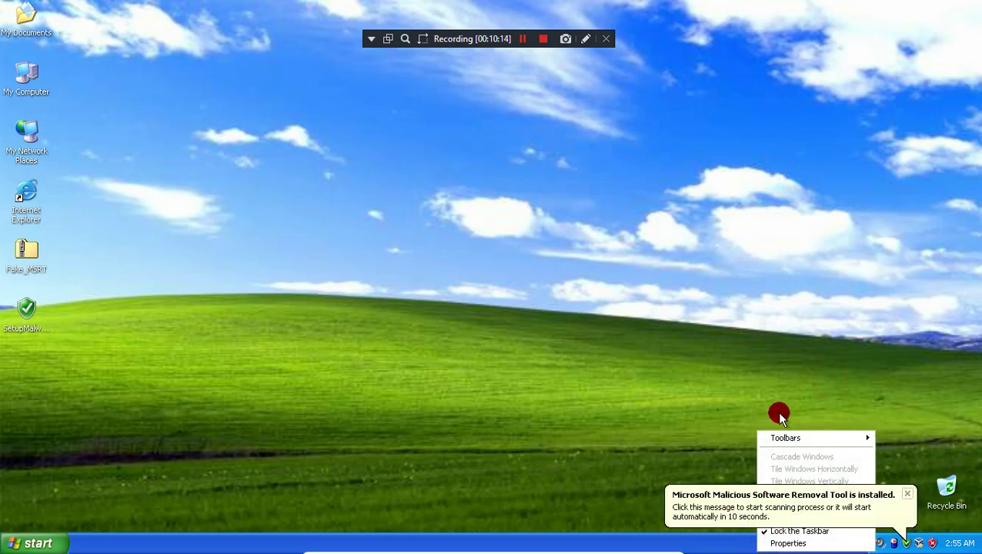
left_click(720, 517)
left_click(732, 520)
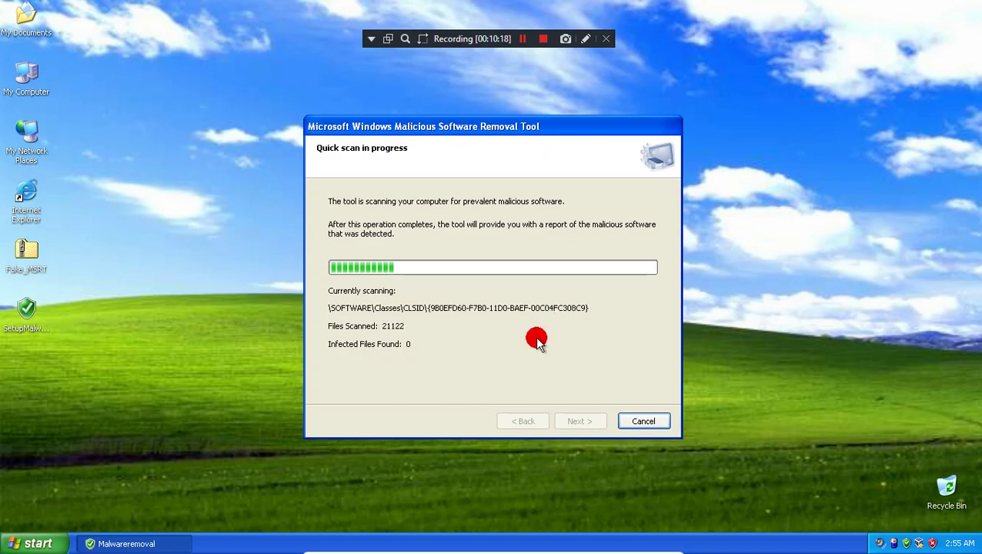
- Bring up the context menu for the MalwareRemoval entry under All Programs
left_click(37, 544)
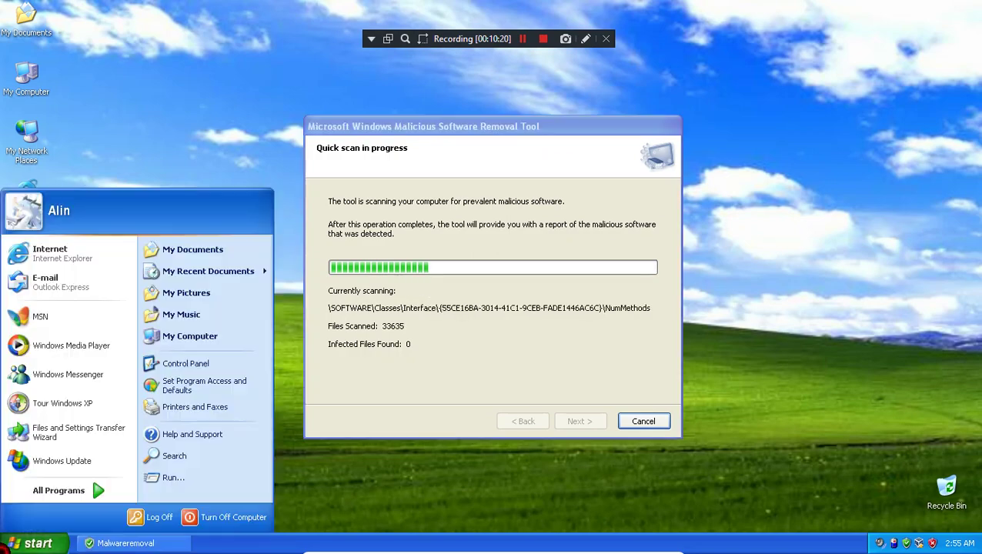
left_click(60, 491)
right_click(142, 491)
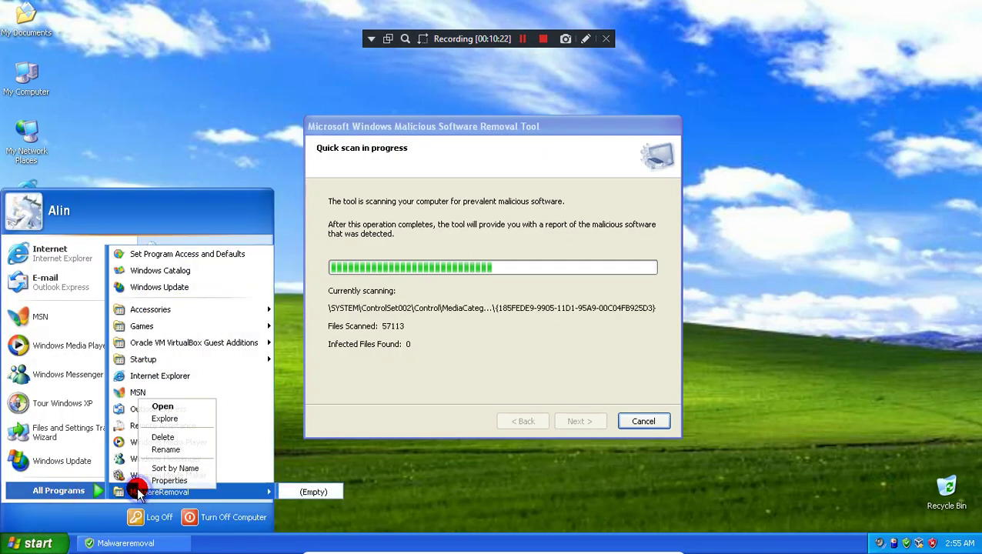
- Explore C:\Program Files\MalwareRemoval and launch its fake Security Center program
left_click(163, 419)
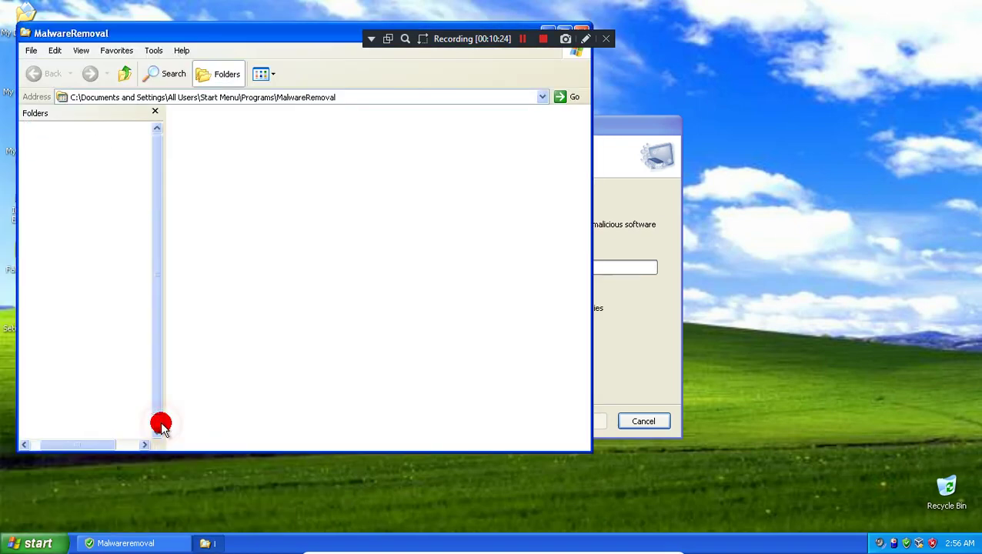
left_click_drag(161, 31, 415, 79)
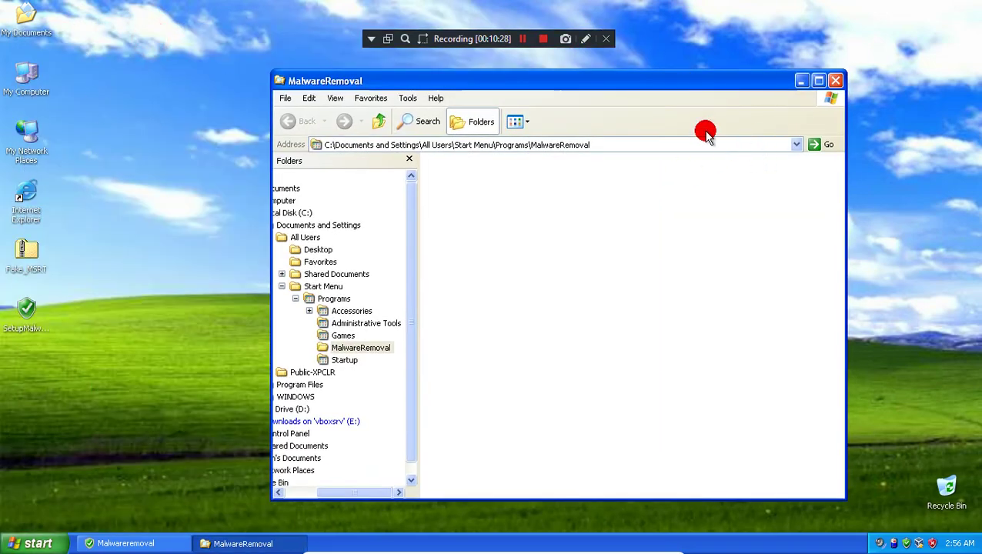
left_click(300, 386)
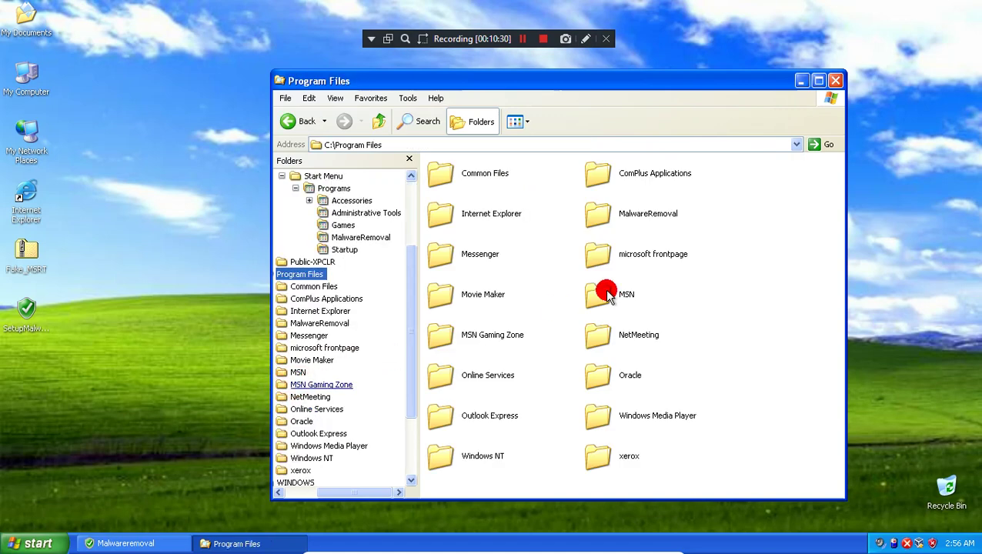
double_click(645, 212)
double_click(624, 189)
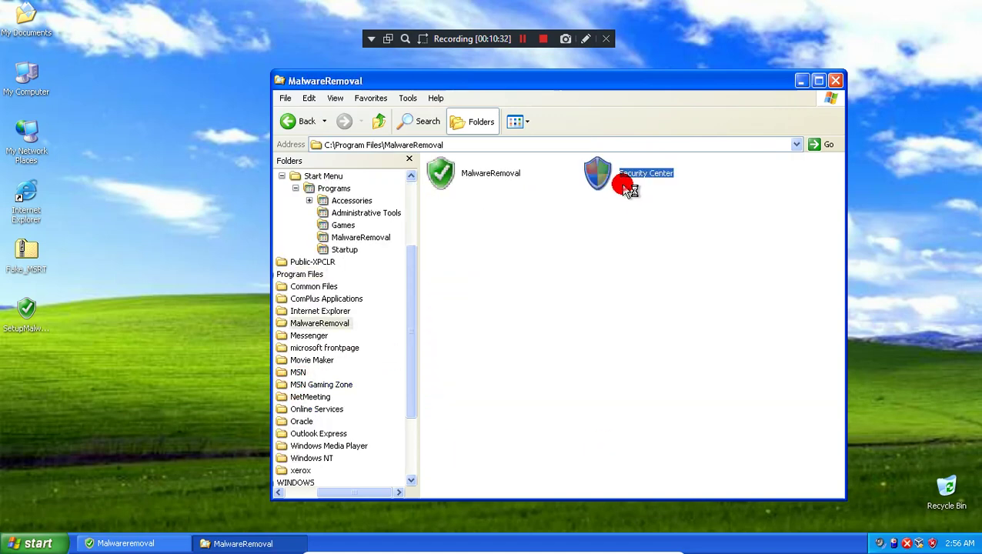
- Close Security Center and the folder window, cancel the scan results, and open the purchase offer
left_click(843, 82)
left_click(835, 82)
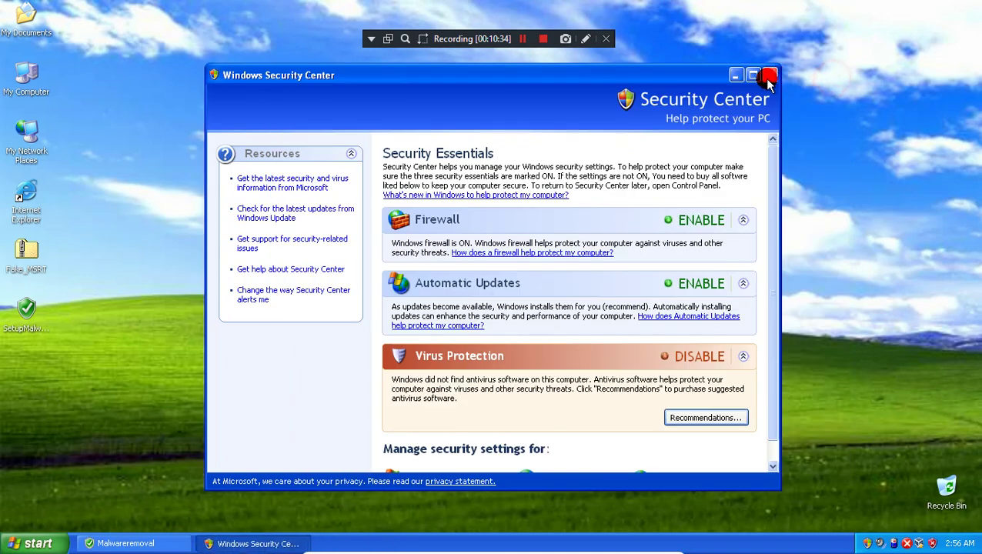
left_click(767, 76)
left_click(597, 423)
left_click(624, 422)
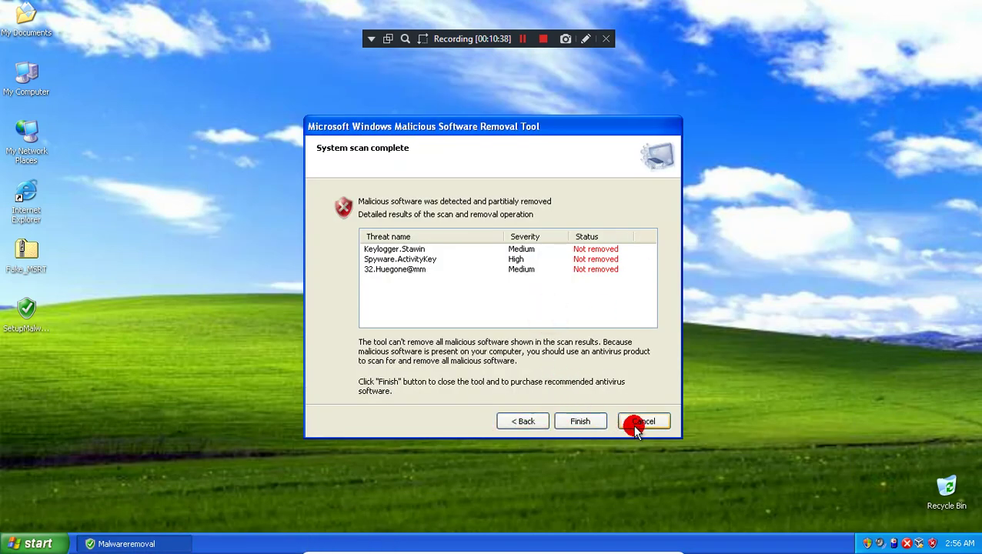
left_click(630, 422)
left_click(793, 508)
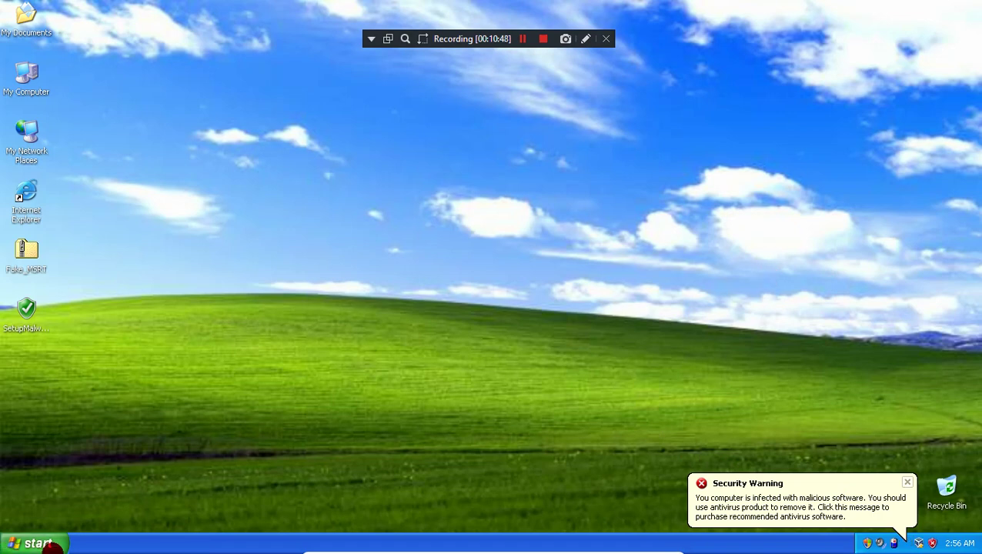
- Open Task Manager and look through its Performance, Networking, Users and Applications tabs
right_click(57, 543)
right_click(183, 545)
left_click(187, 512)
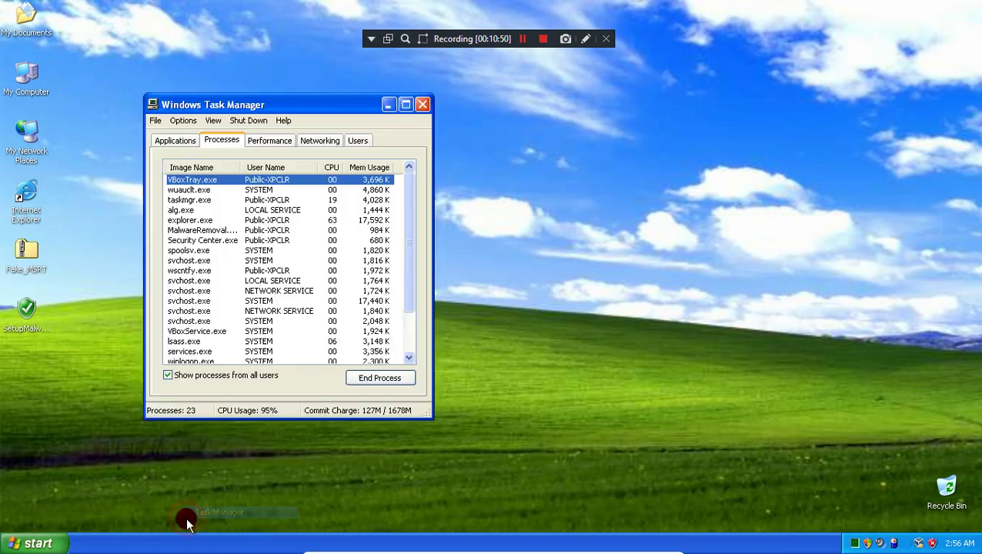
scroll(210, 222, "down", 2)
scroll(210, 222, "up", 2)
left_click(270, 141)
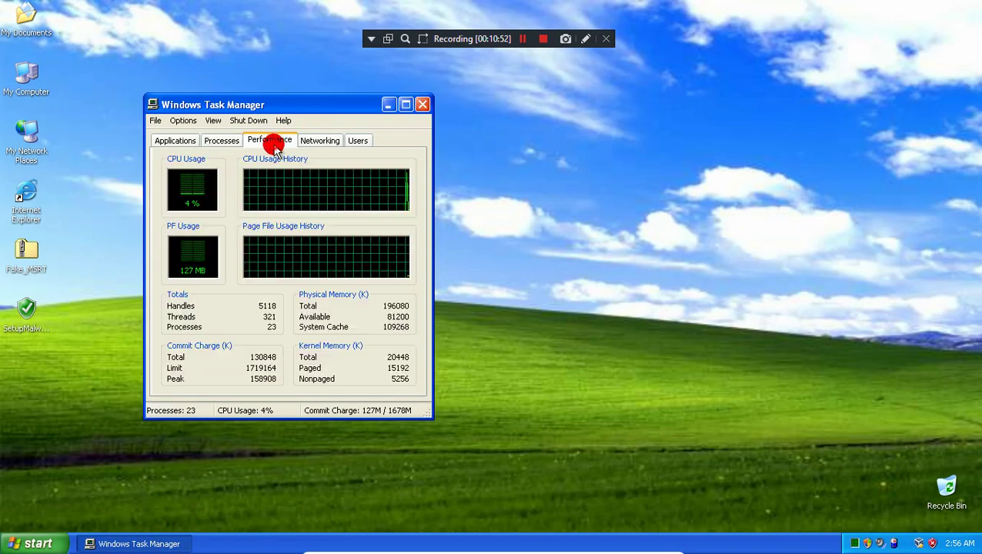
left_click(316, 140)
left_click(357, 140)
left_click(278, 143)
left_click(317, 140)
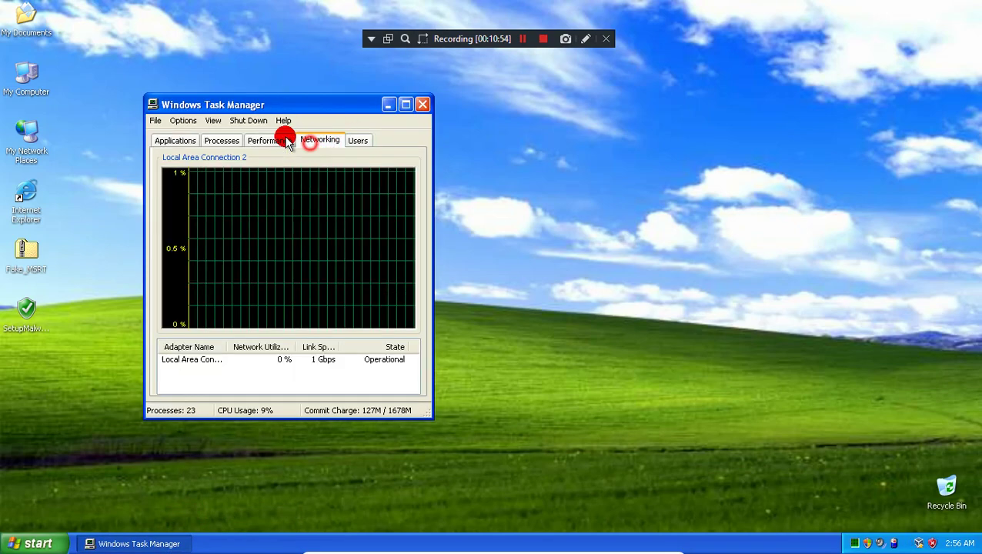
left_click(224, 140)
left_click(176, 140)
- Inspect the Processes list, including lsass.exe and spoolsv.exe, then close Task Manager
left_click(155, 121)
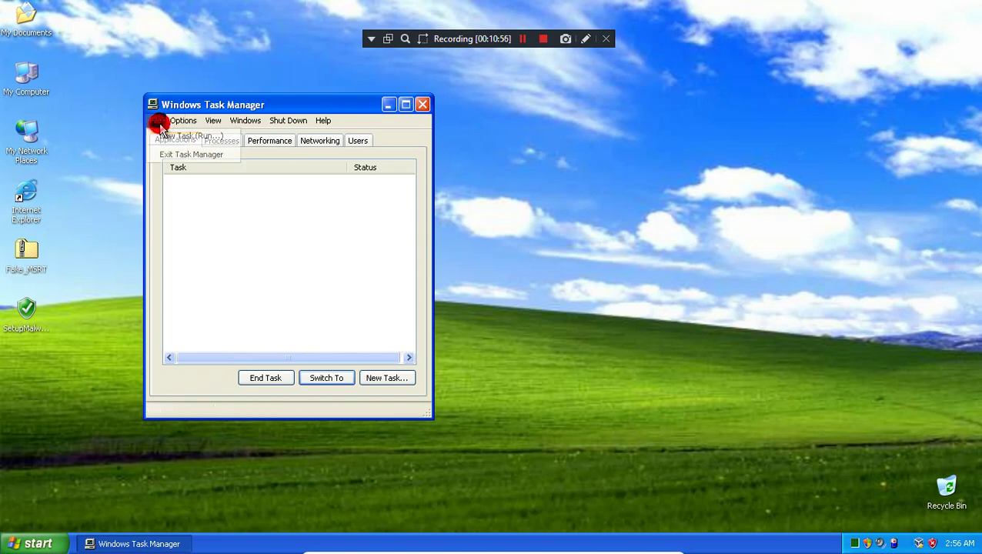
left_click(214, 140)
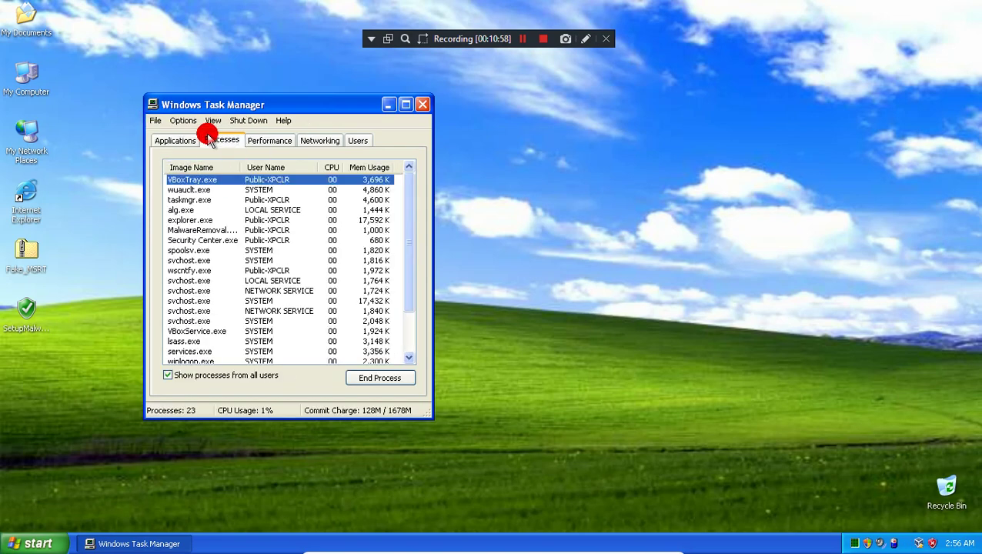
scroll(217, 289, "down", 2)
left_click(212, 291)
left_click(195, 199)
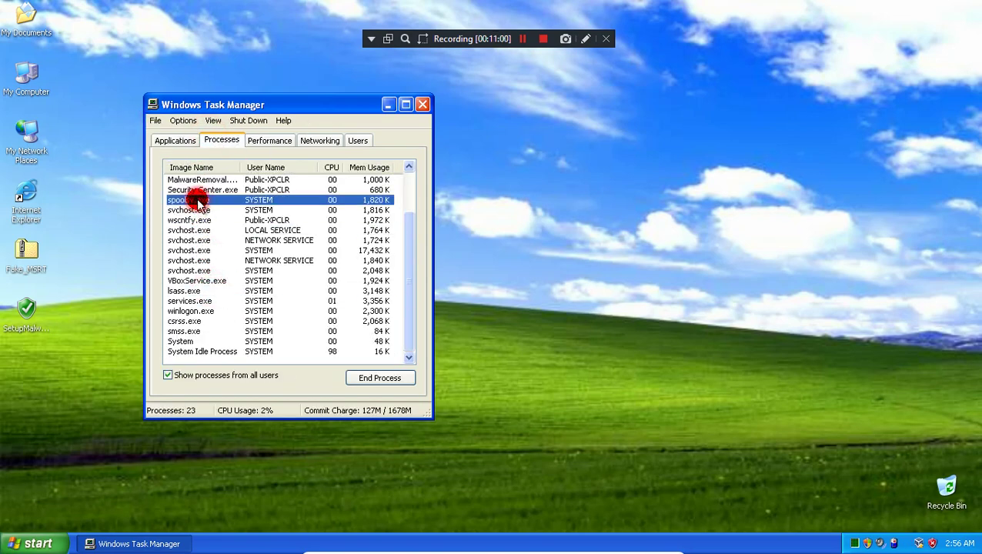
scroll(239, 269, "up", 2)
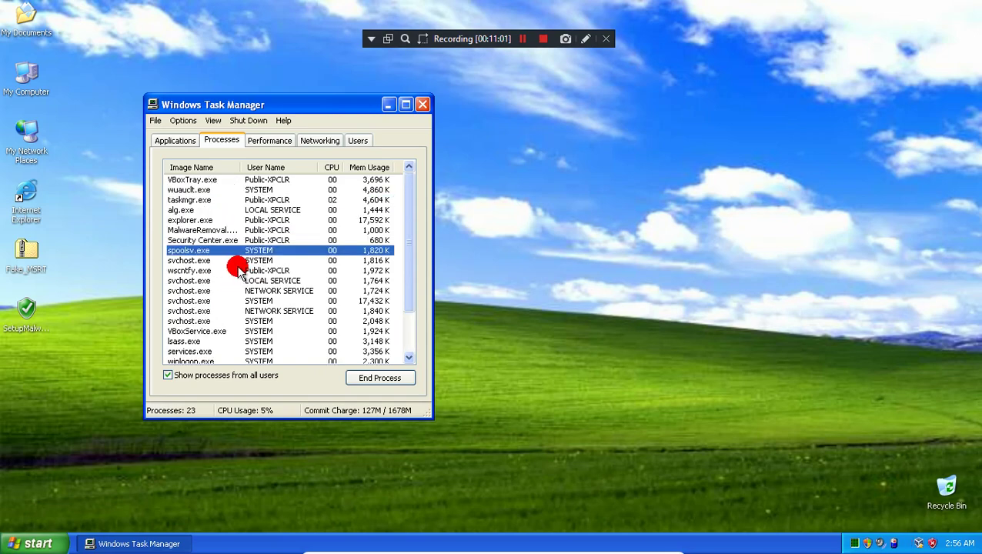
left_click(421, 104)
key("super")
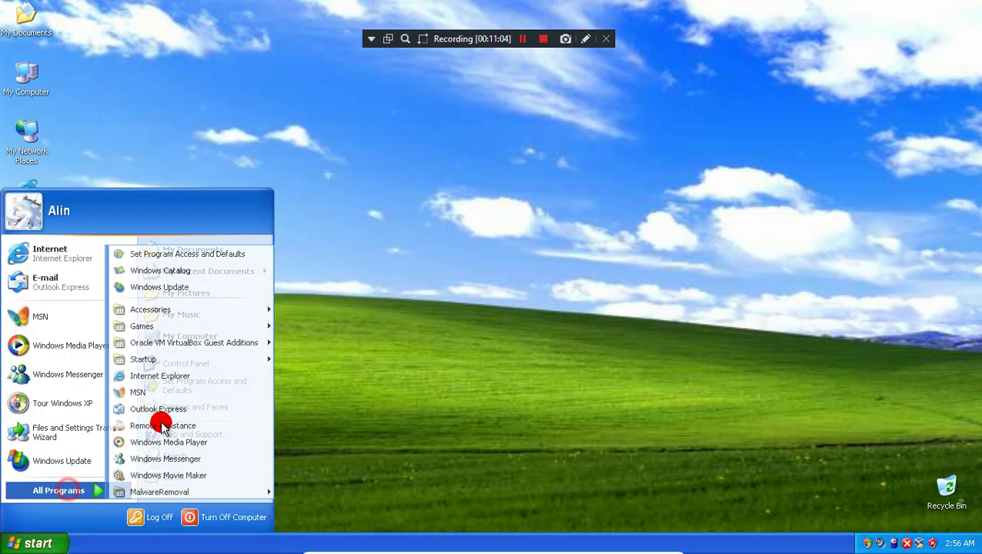
left_click(397, 443)
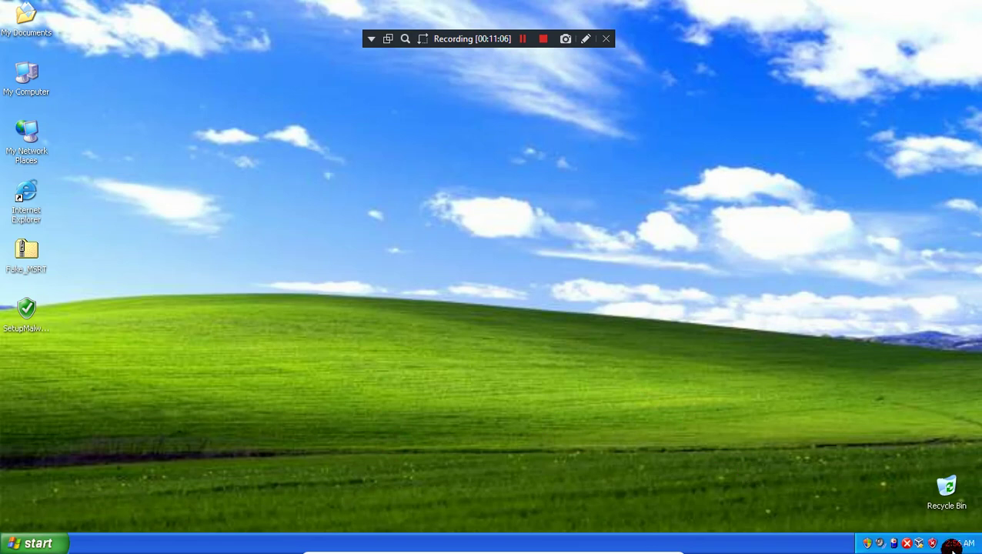
- Launch the fake removal tool, reposition its scan results dialog, and cancel it
double_click(908, 544)
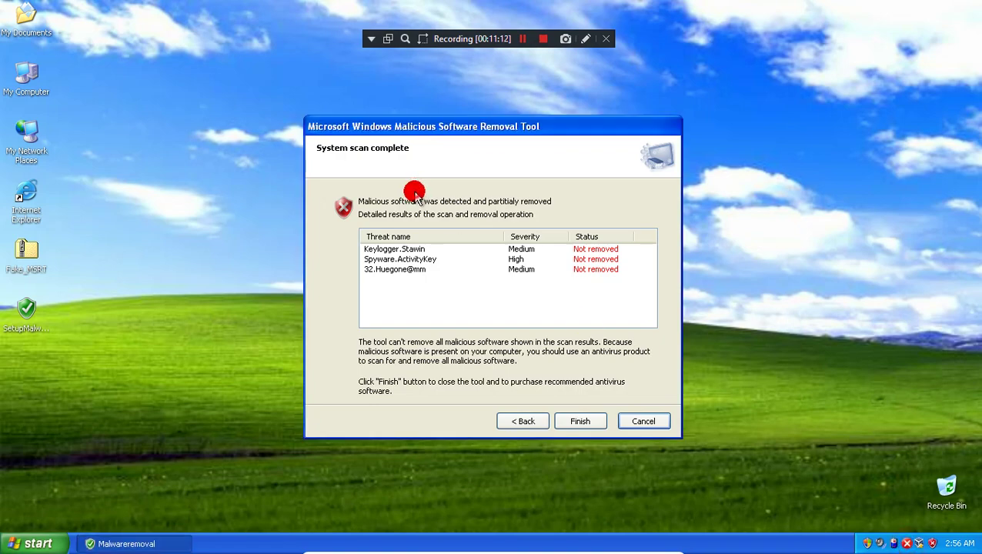
left_click_drag(401, 123, 646, 186)
left_click_drag(470, 44, 478, 37)
left_click(643, 202)
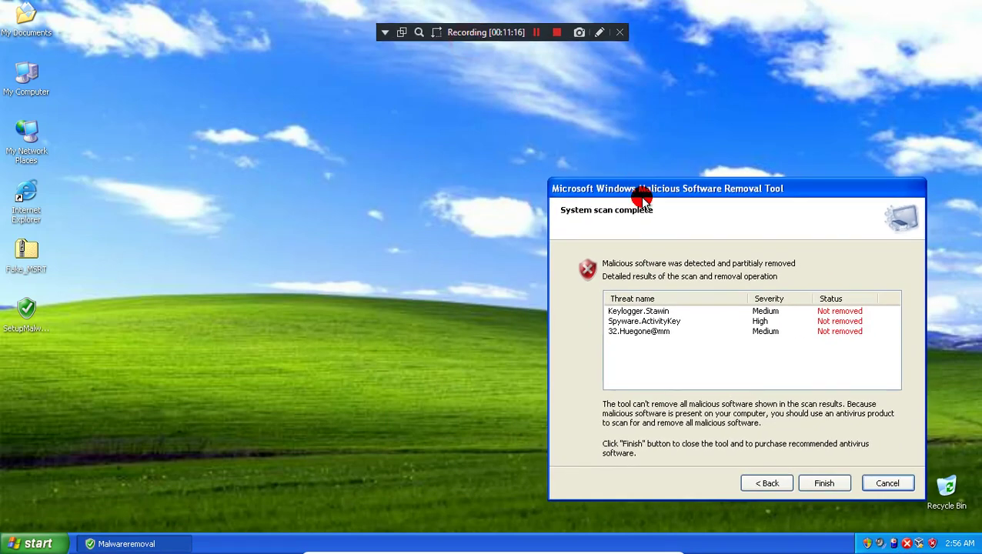
left_click(889, 493)
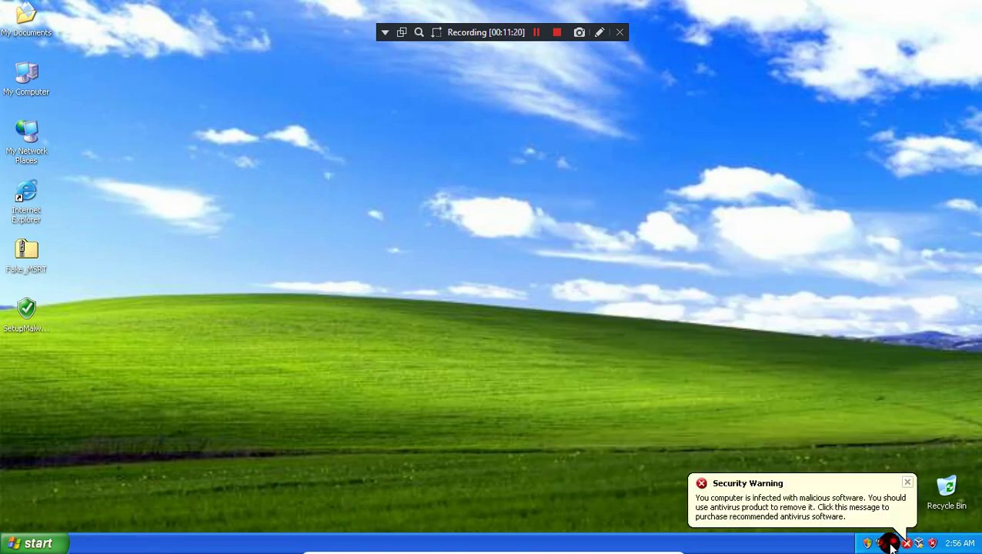
- Open the fake Security Center, close the OEM Purchase Center page, and reopen the scan results beside it
left_click(900, 543)
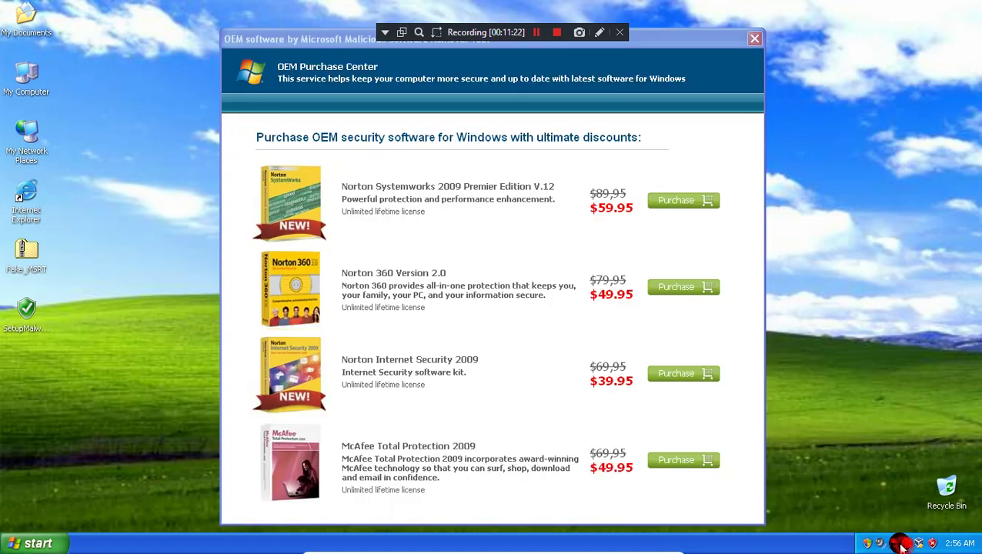
double_click(872, 544)
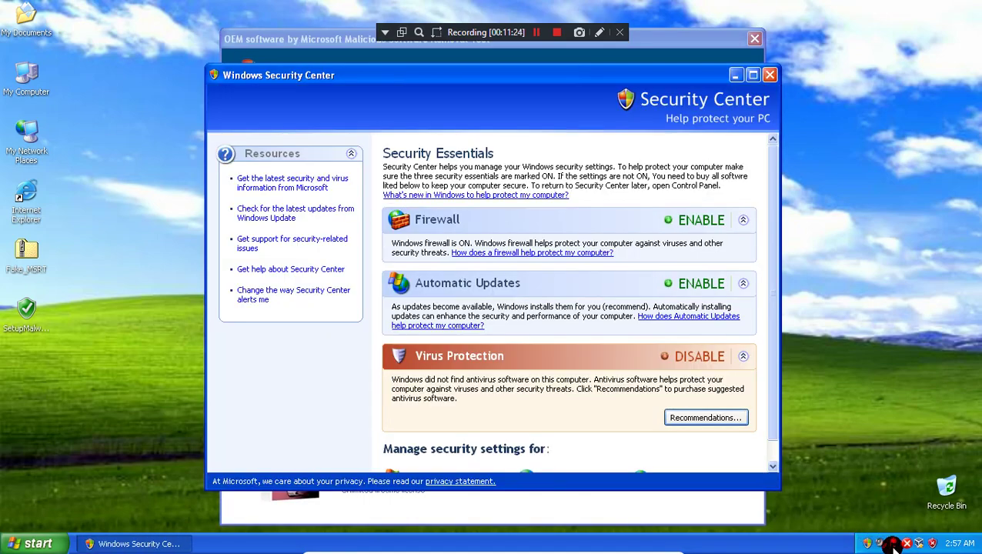
left_click(908, 544)
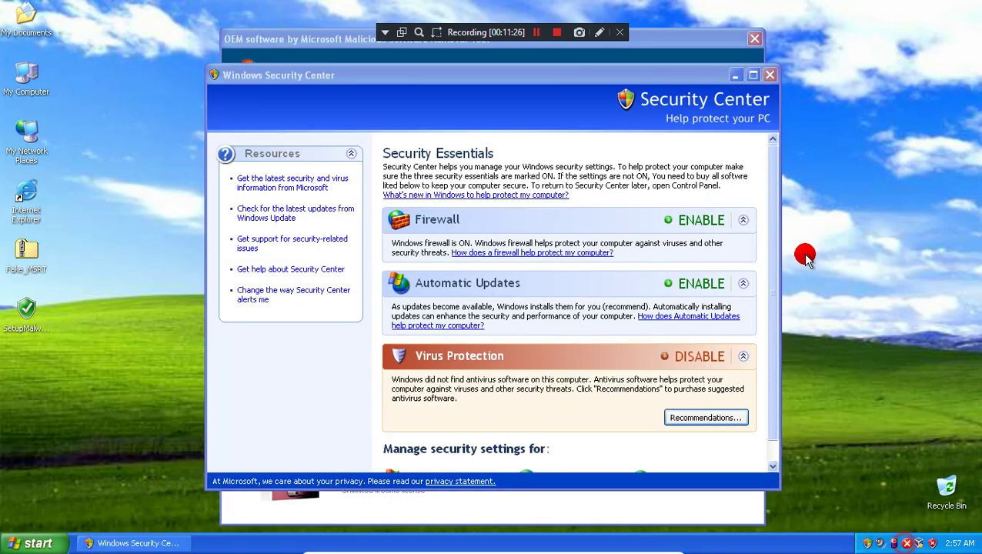
left_click(754, 39)
left_click_drag(667, 77, 523, 71)
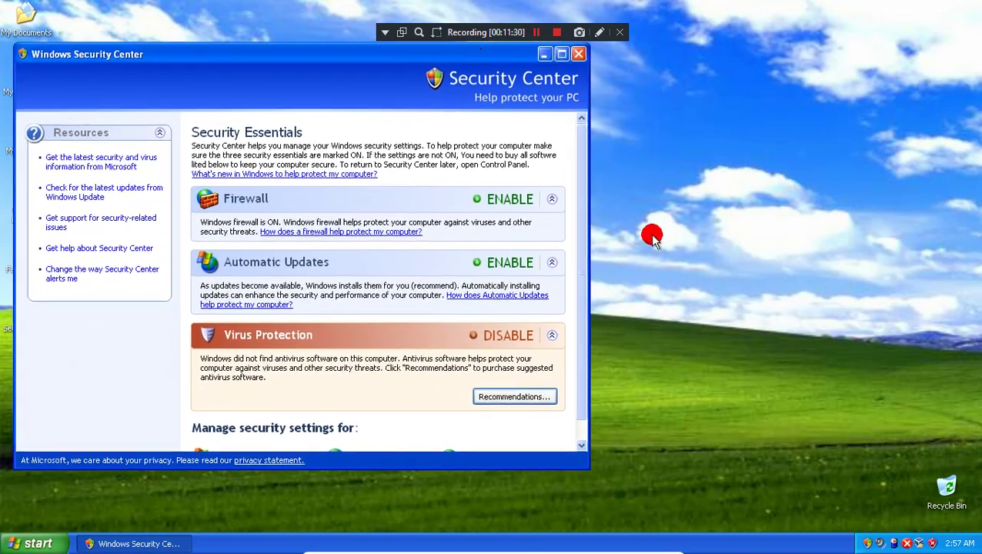
left_click(907, 543)
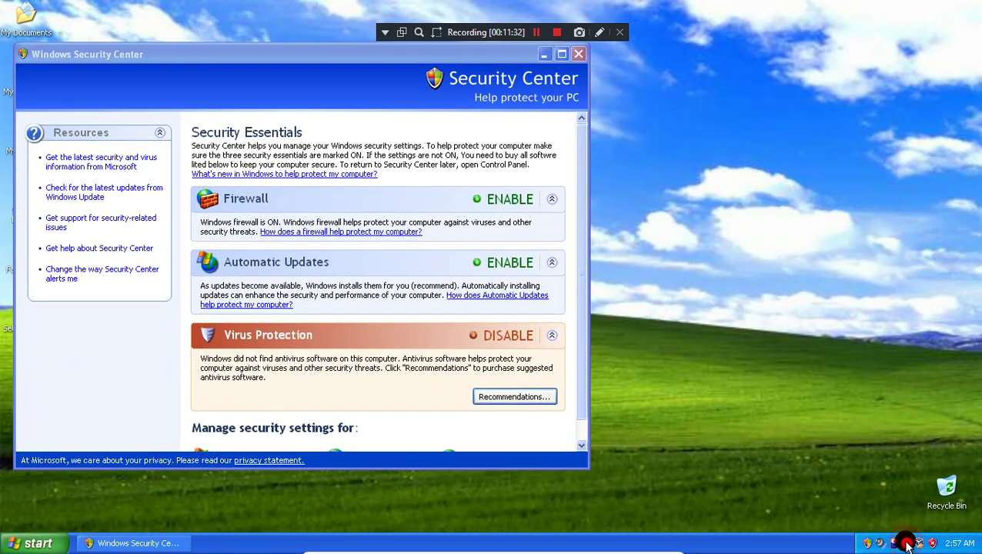
left_click_drag(627, 186, 581, 137)
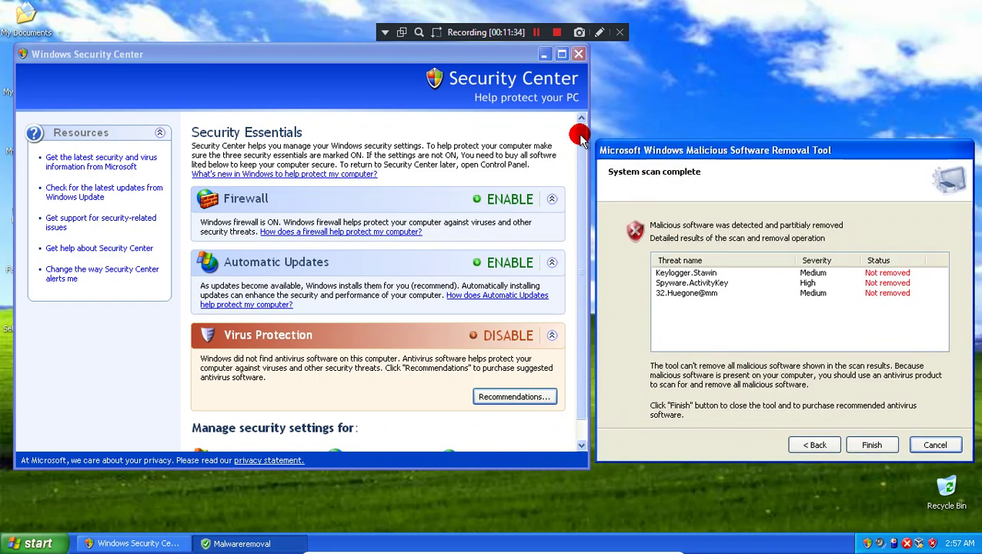
- Open Display Properties from the desktop and try the Windows Classic window style
right_click(636, 77)
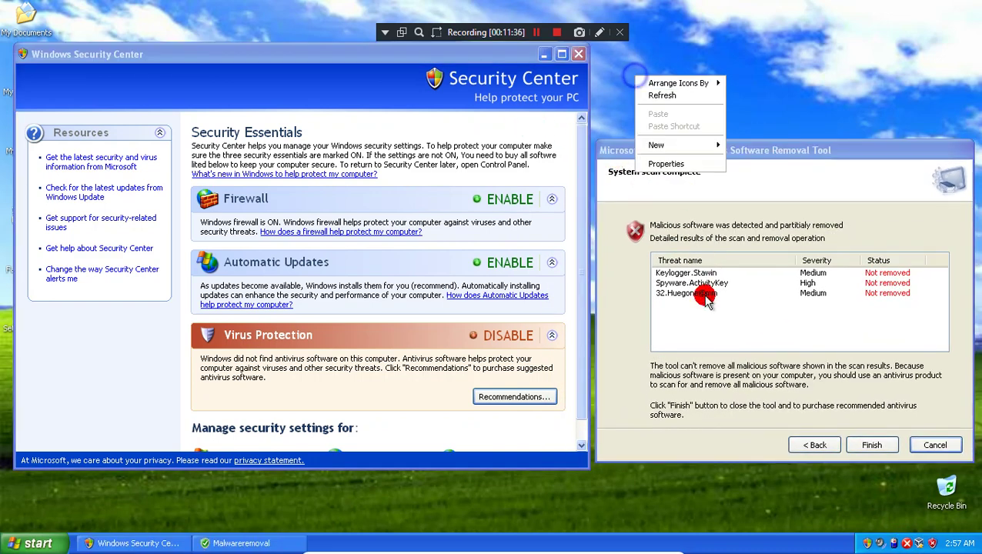
left_click(660, 164)
left_click(280, 142)
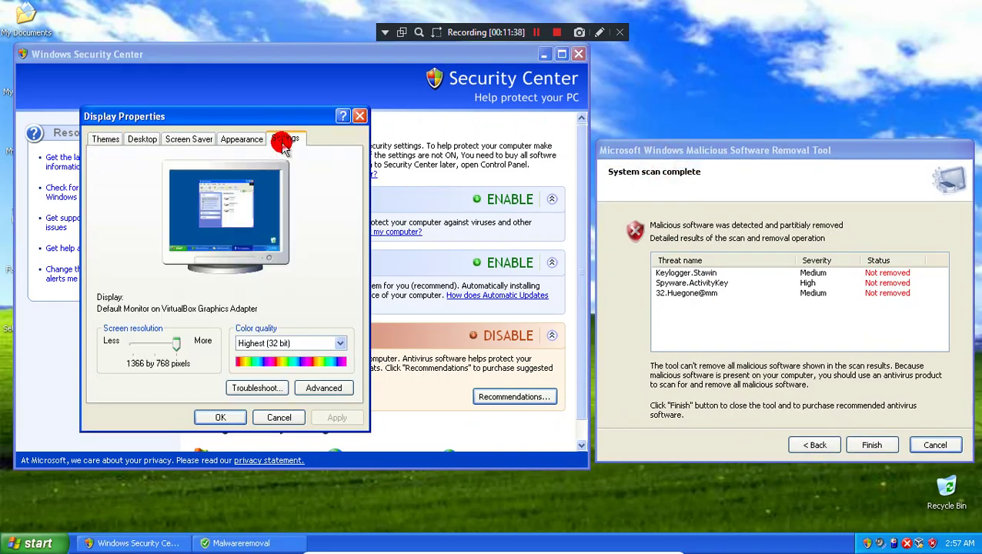
left_click(240, 139)
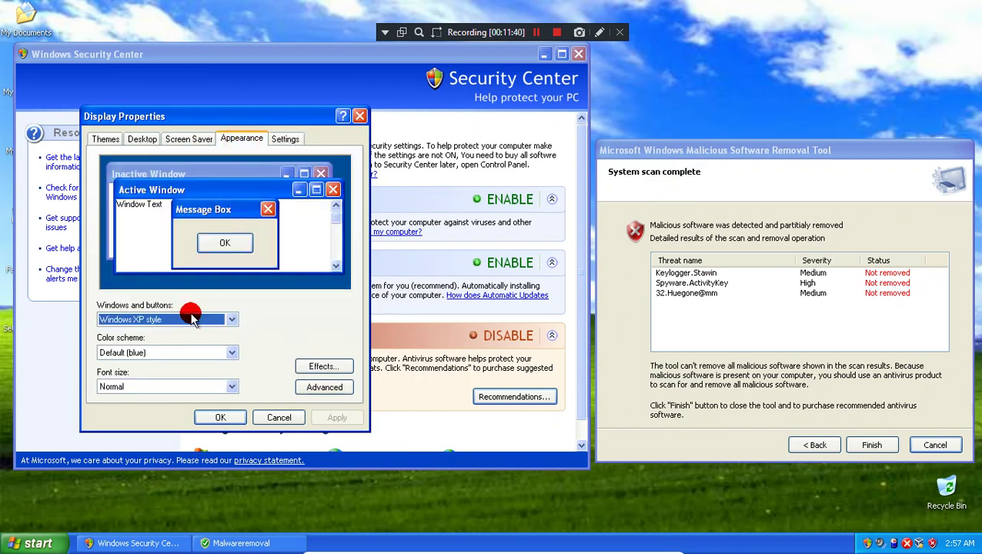
left_click(161, 319)
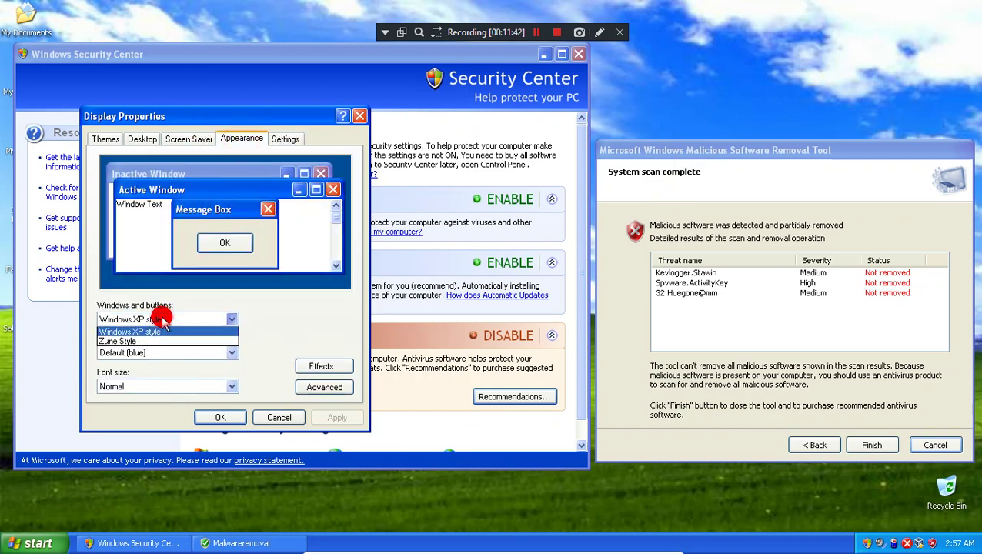
left_click(180, 331)
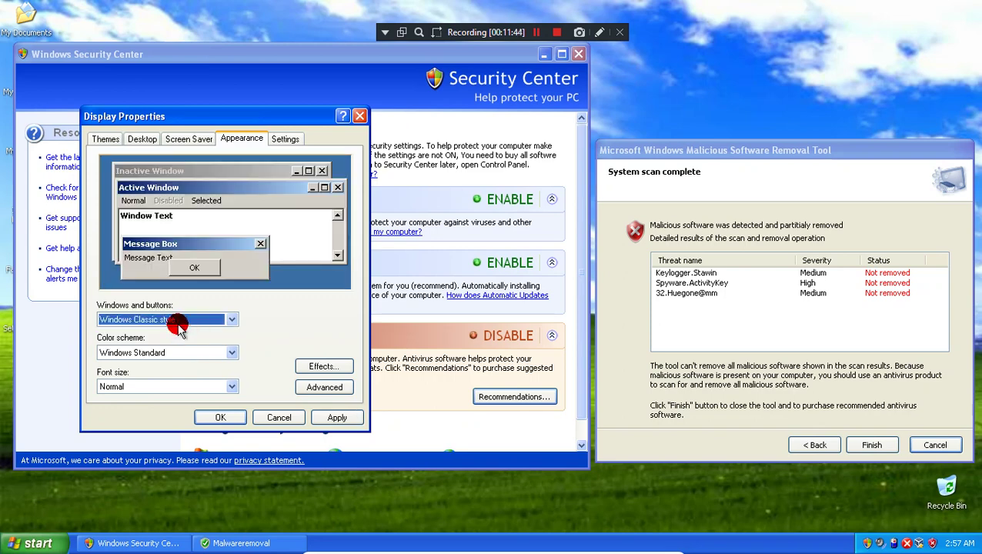
left_click(228, 319)
- Set the desktop background to (None) after briefly applying windows_xp_bliss-wide
left_click(147, 139)
left_click(142, 139)
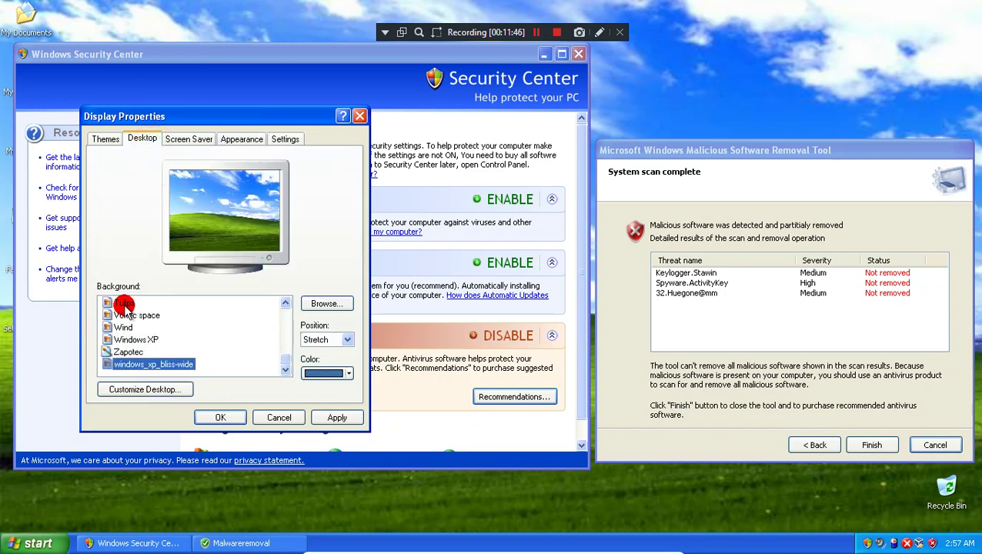
scroll(125, 325, "up", 10)
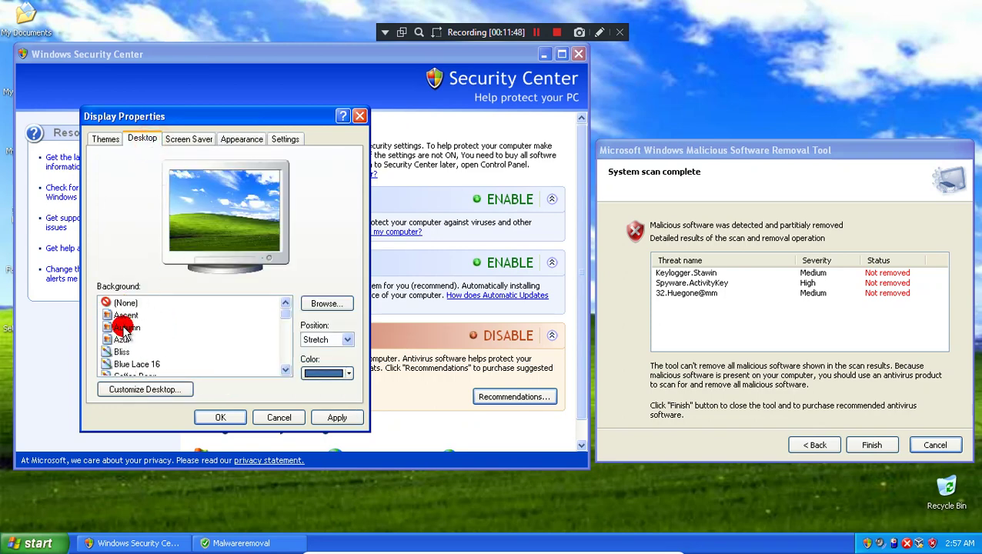
left_click(123, 302)
scroll(137, 367, "down", 10)
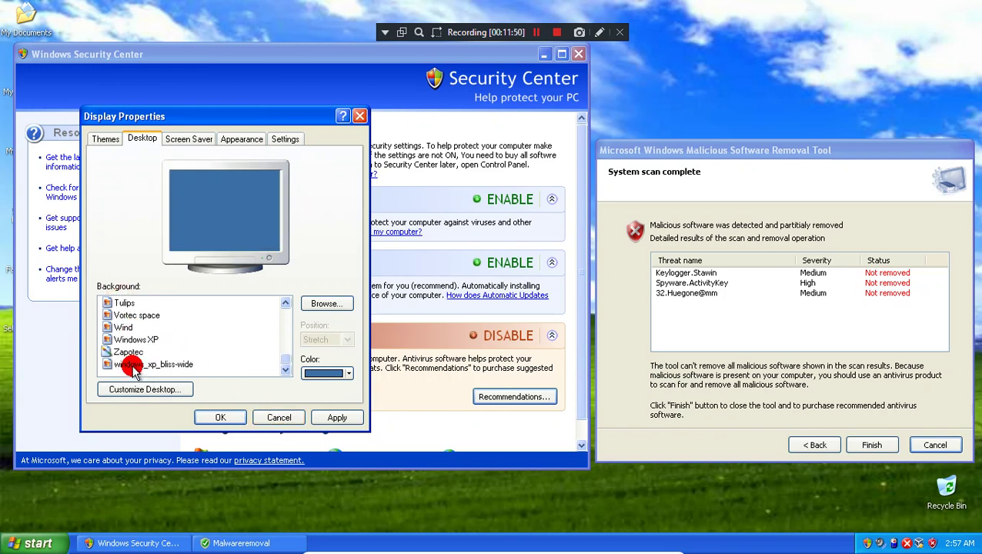
left_click(135, 367)
left_click(335, 417)
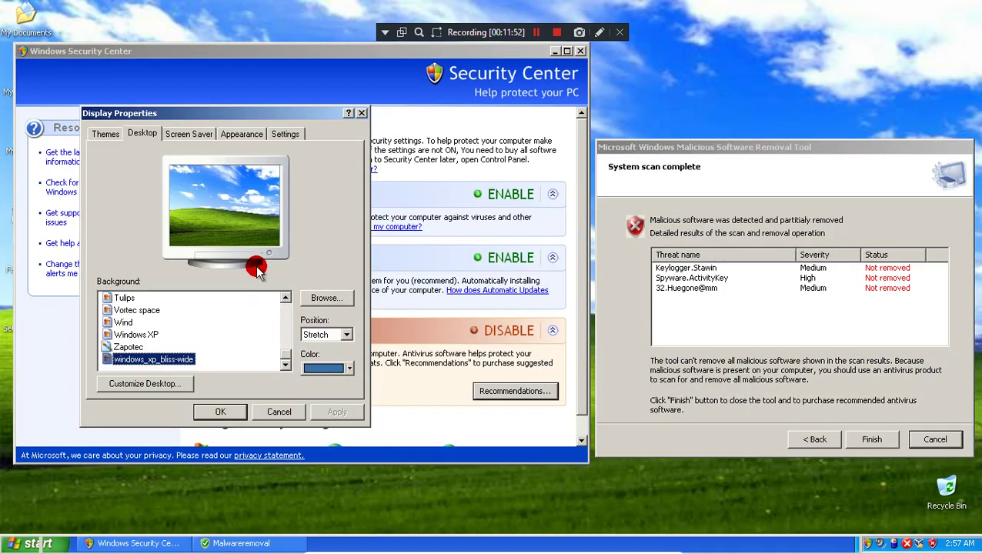
scroll(185, 322, "up", 10)
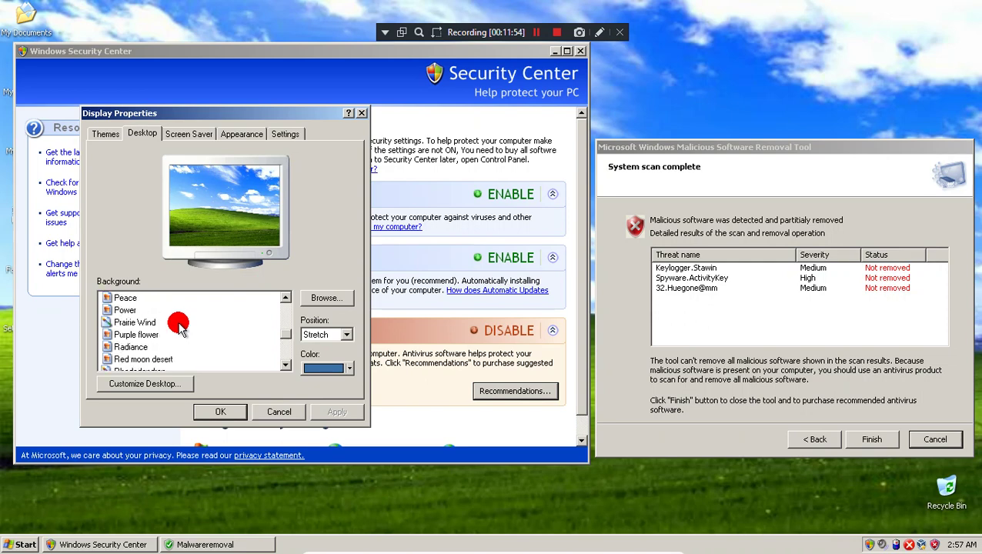
left_click(126, 298)
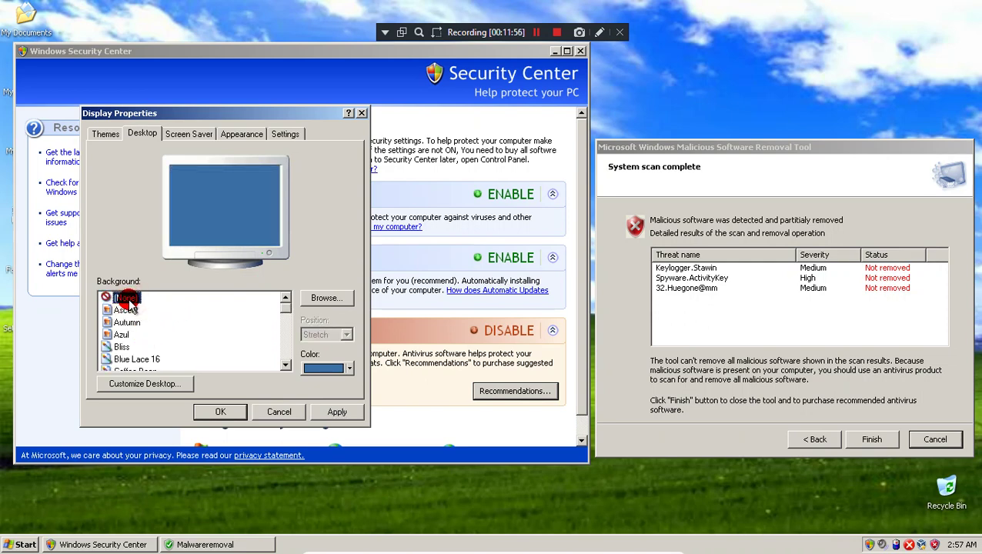
- Restore the Windows XP window style, choose the Silver colour scheme, and apply with OK
left_click(243, 136)
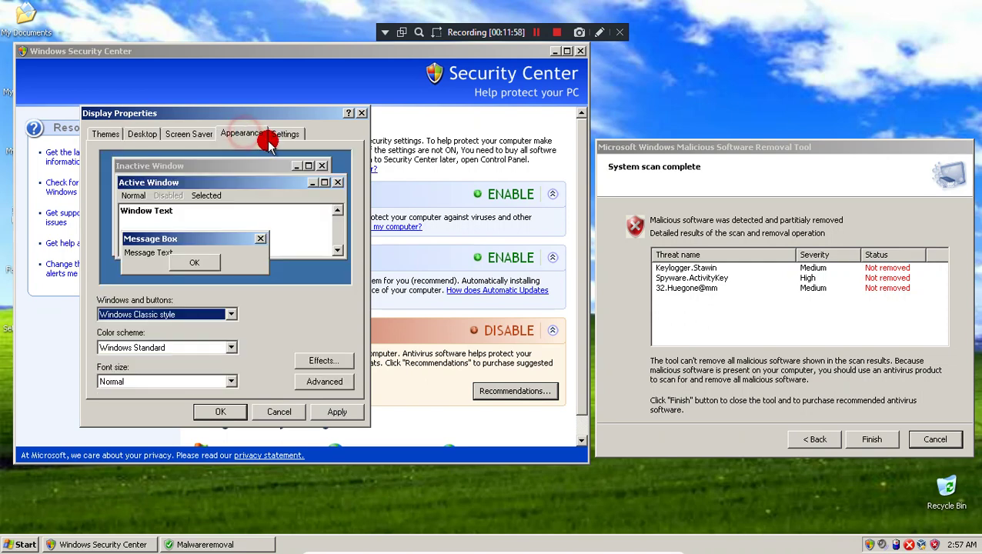
left_click(172, 314)
left_click(146, 338)
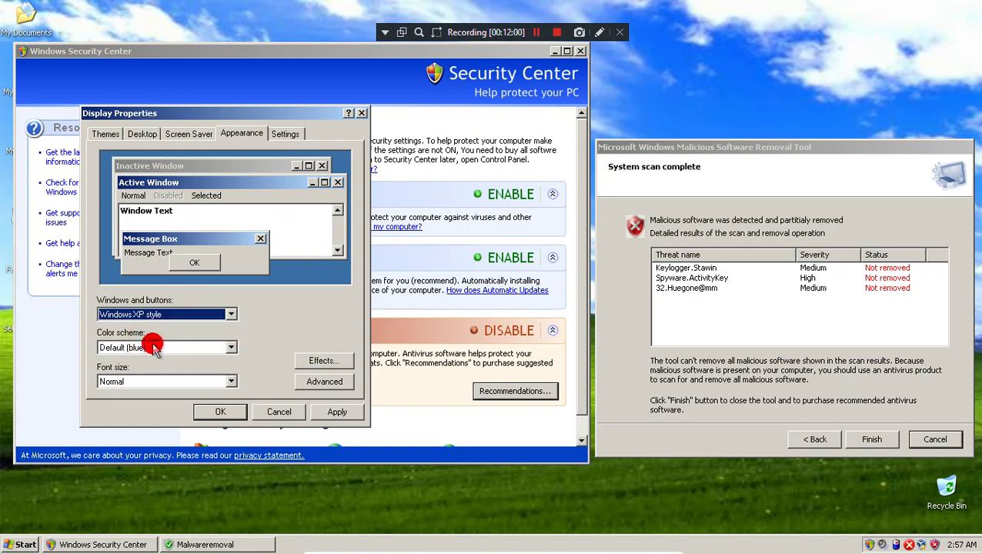
left_click(155, 348)
left_click(127, 376)
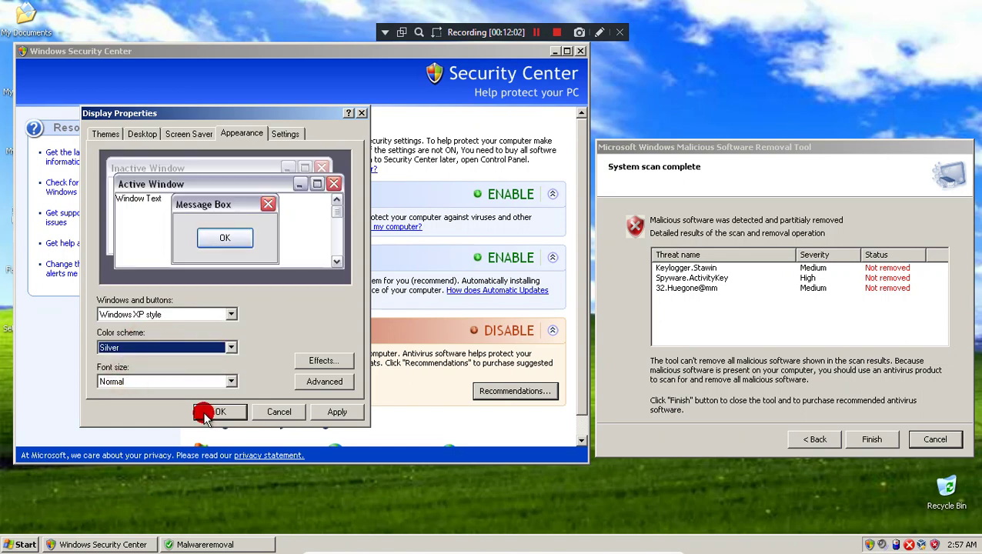
left_click(205, 416)
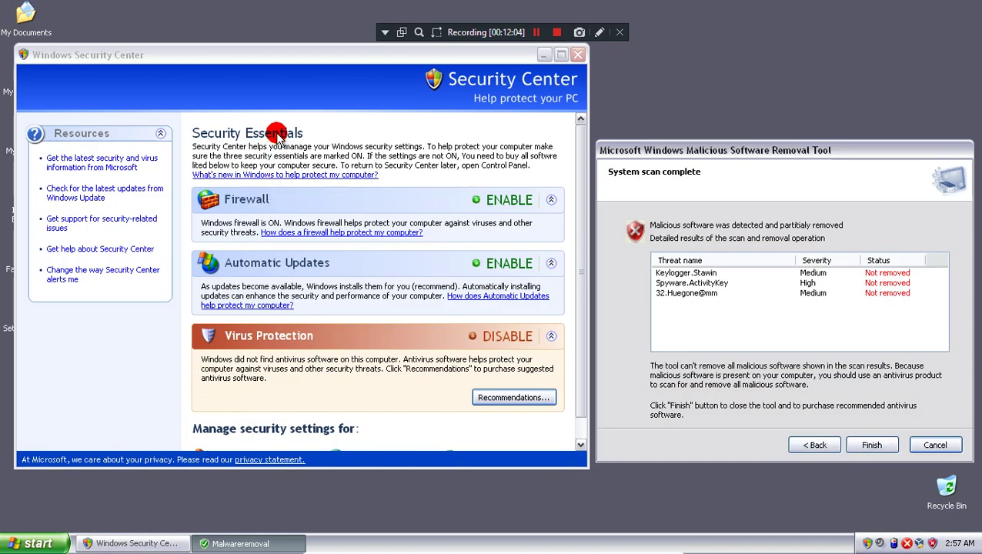